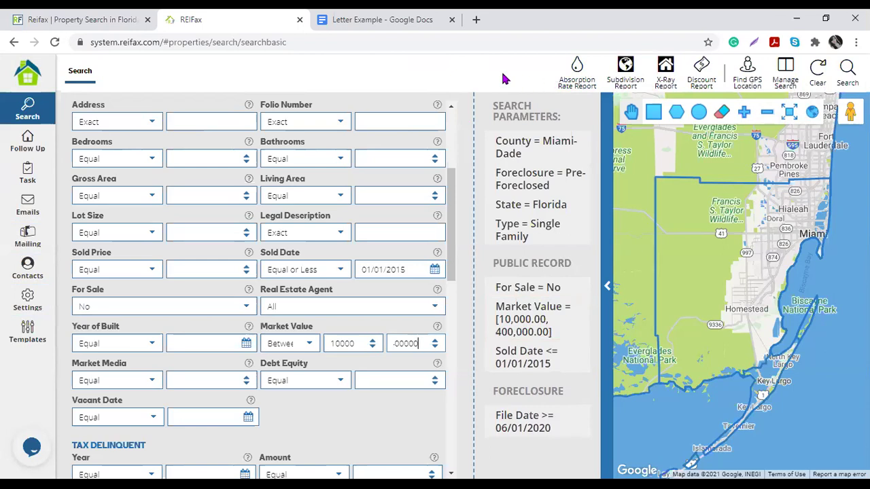
Step: Run the Miami-Dade pre-foreclosure search and highlight the 187-property result total
{"action": "left_click", "coordinate": [848, 68]}
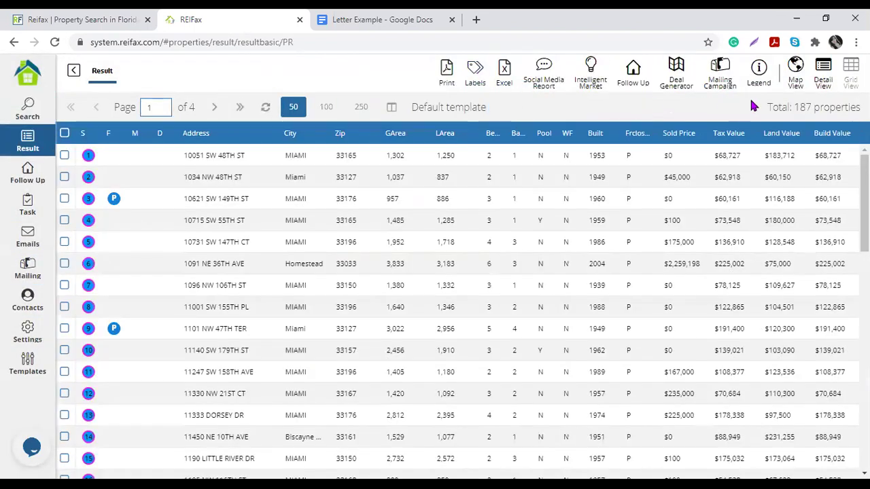
{"action": "left_click_drag", "start_coordinate": [794, 107], "coordinate": [860, 107]}
{"action": "left_click", "coordinate": [631, 116]}
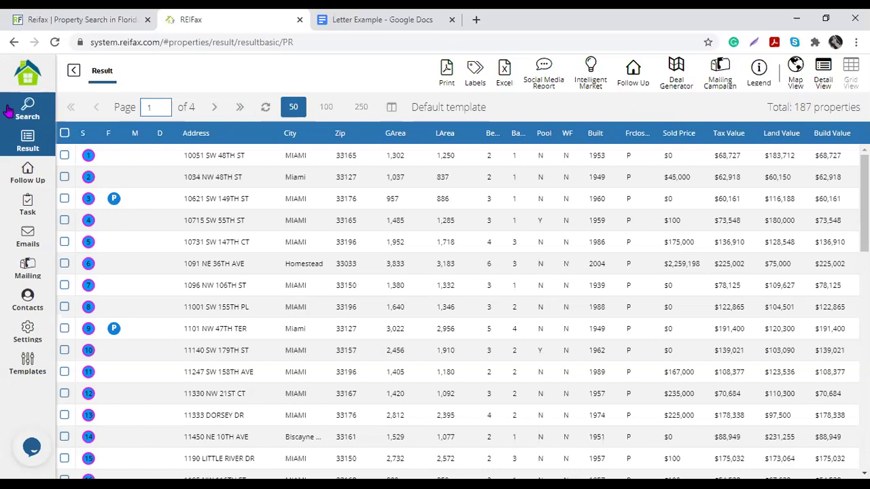
{"action": "left_click", "coordinate": [27, 109]}
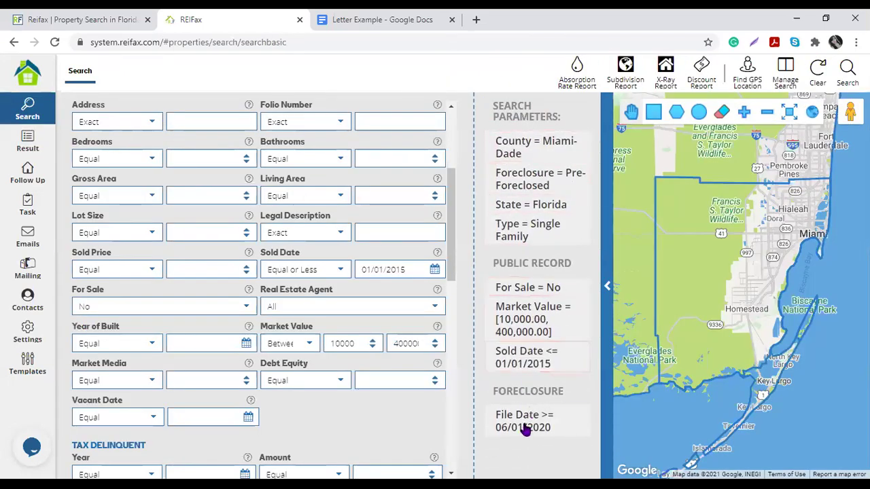
{"action": "left_click", "coordinate": [28, 143]}
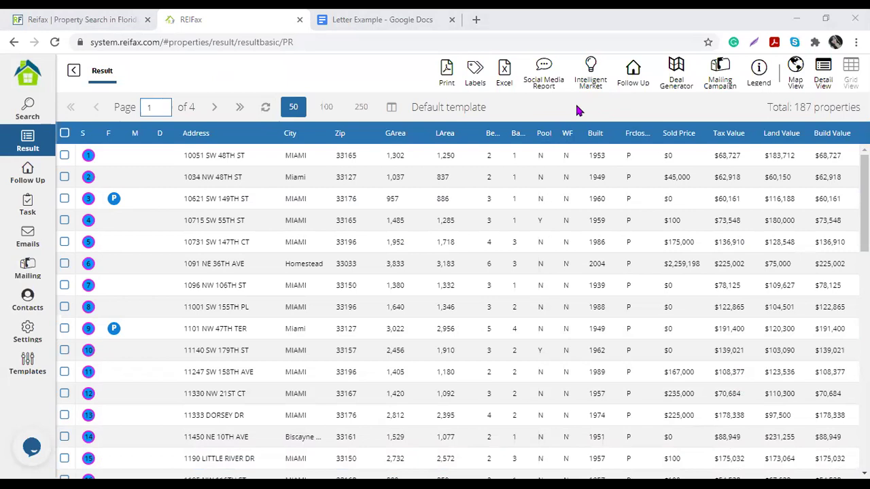
Step: Switch the results pager to 250 properties per page so all 187 fit
{"action": "left_click_drag", "start_coordinate": [575, 101], "coordinate": [792, 107]}
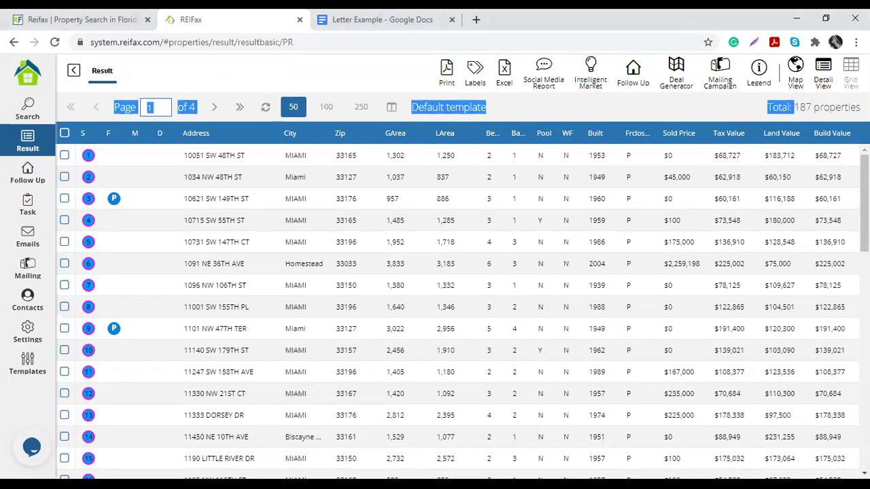
{"action": "left_click", "coordinate": [689, 102]}
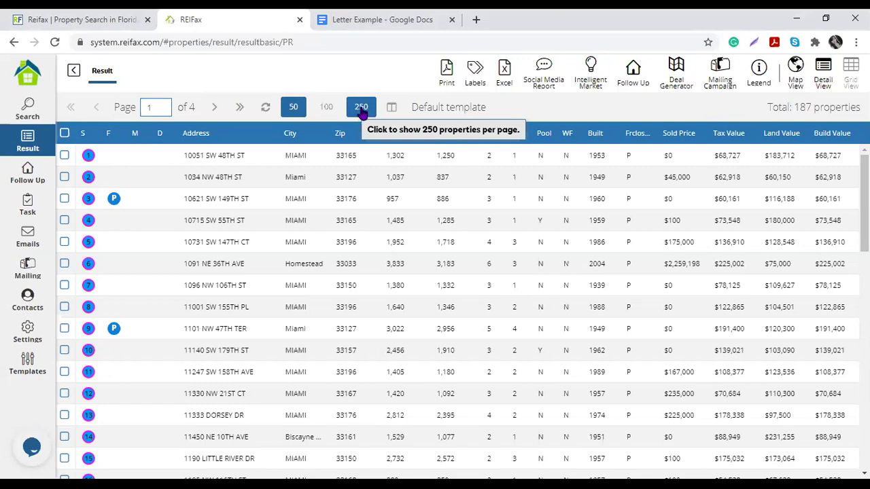
{"action": "left_click", "coordinate": [362, 110]}
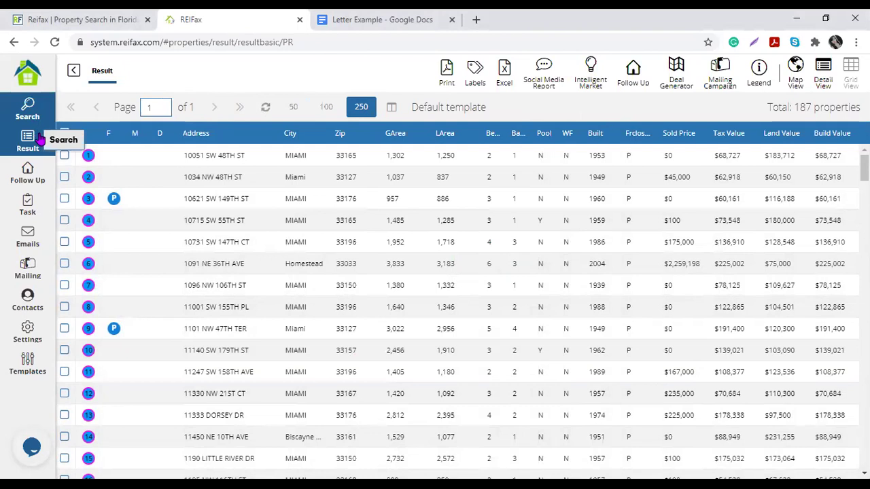
{"action": "left_click", "coordinate": [34, 146]}
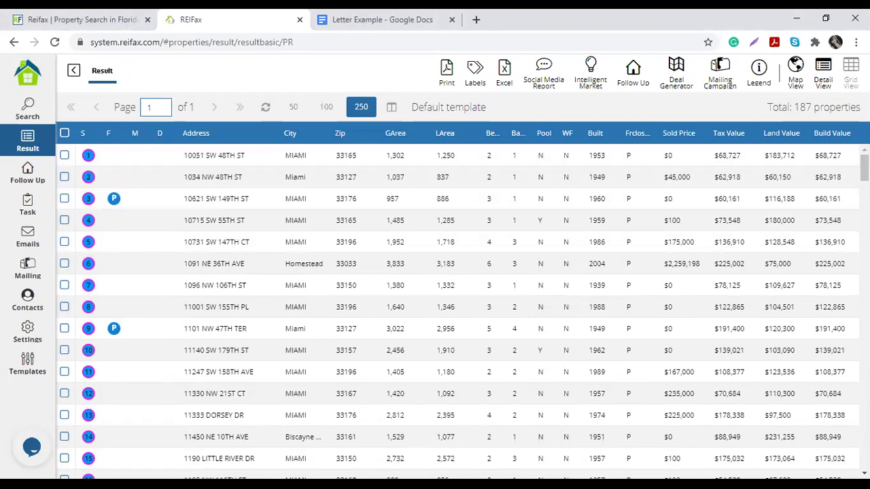
Step: Highlight the current column template name, Default template
{"action": "left_click_drag", "start_coordinate": [412, 108], "coordinate": [533, 107]}
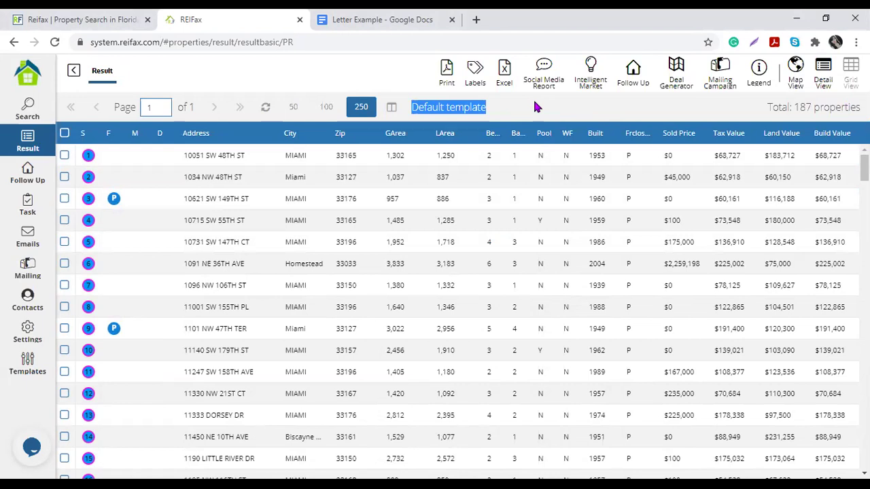
{"action": "left_click", "coordinate": [535, 103]}
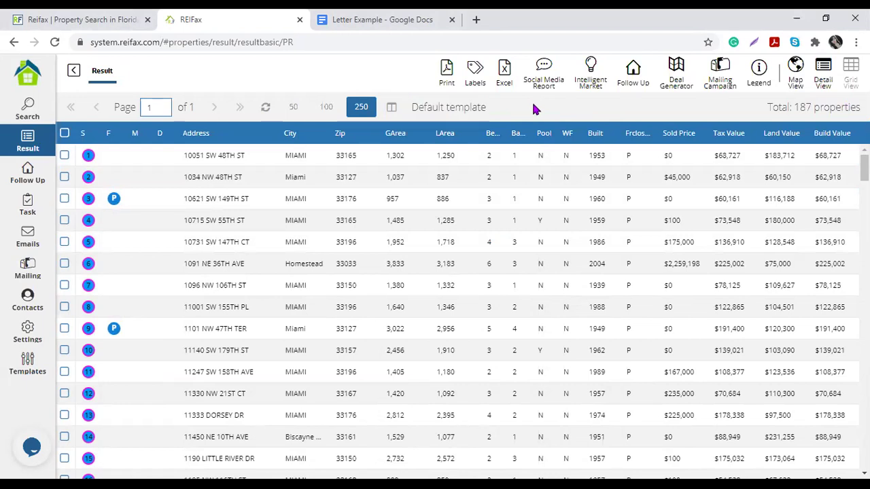
{"action": "triple_click", "coordinate": [437, 106]}
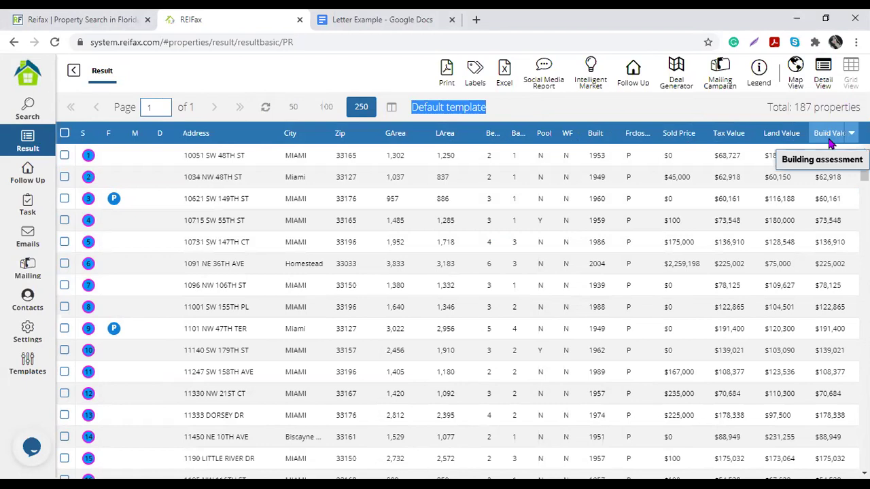
{"action": "left_click", "coordinate": [642, 113]}
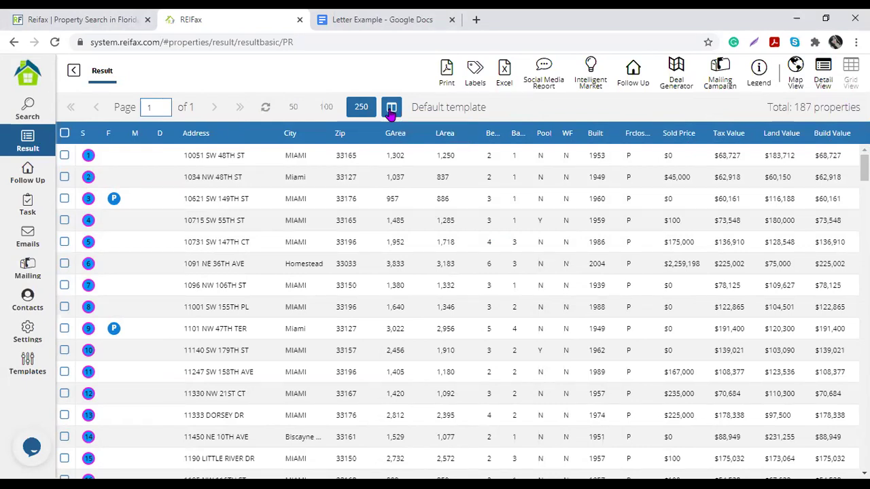
Step: Load the Foreclosed info column template into the results table
{"action": "left_click", "coordinate": [391, 109]}
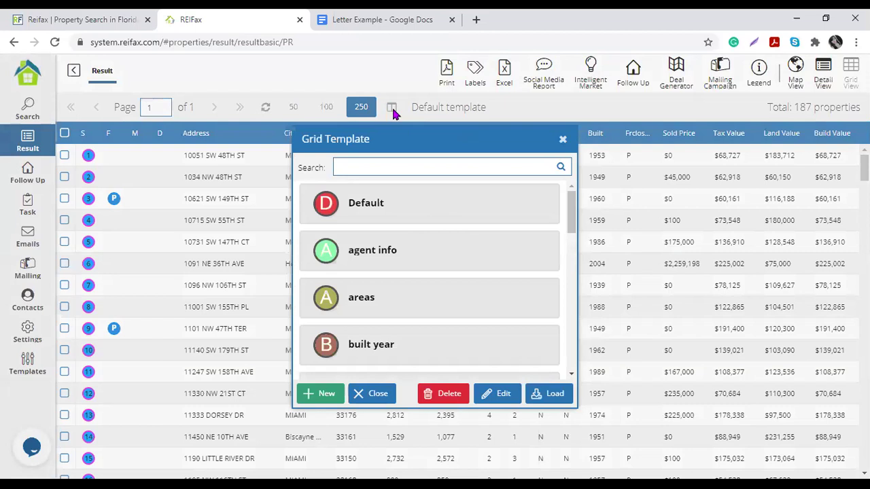
{"action": "scroll", "coordinate": [424, 231], "scroll_direction": "down", "scroll_amount": 2}
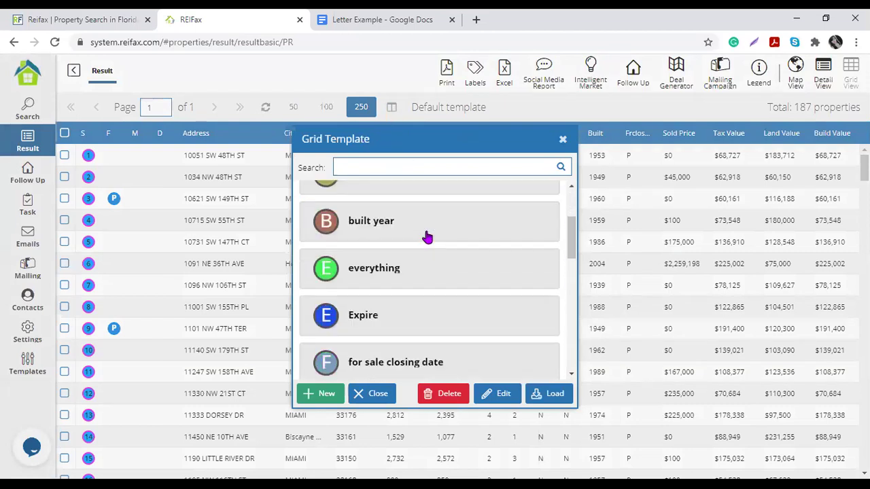
{"action": "scroll", "coordinate": [427, 236], "scroll_direction": "down", "scroll_amount": 2}
{"action": "left_click", "coordinate": [415, 284]}
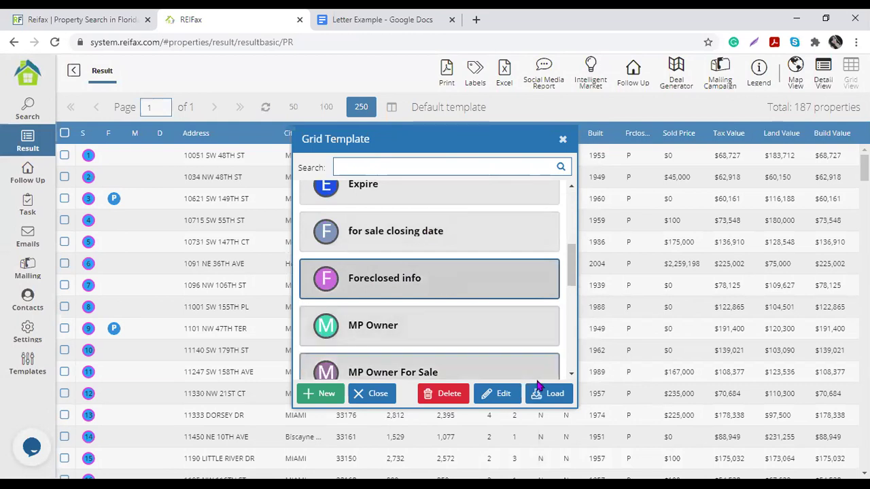
{"action": "left_click", "coordinate": [548, 397]}
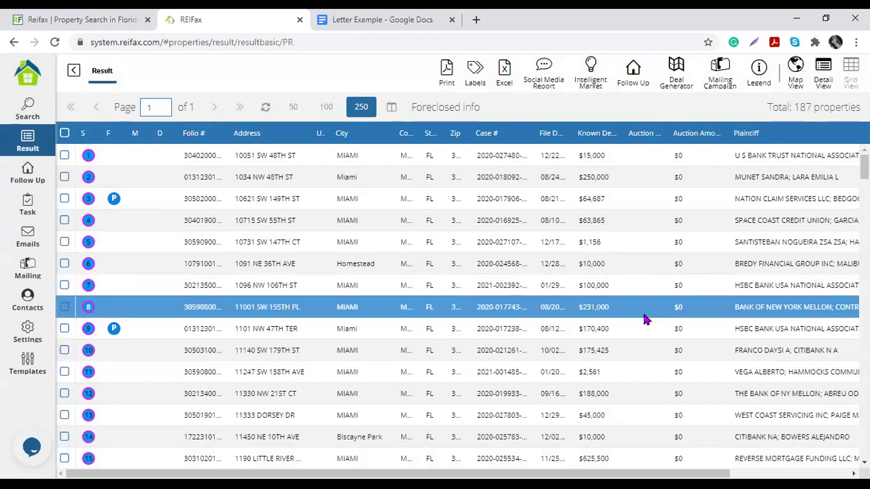
{"action": "left_click_drag", "start_coordinate": [412, 108], "coordinate": [480, 109]}
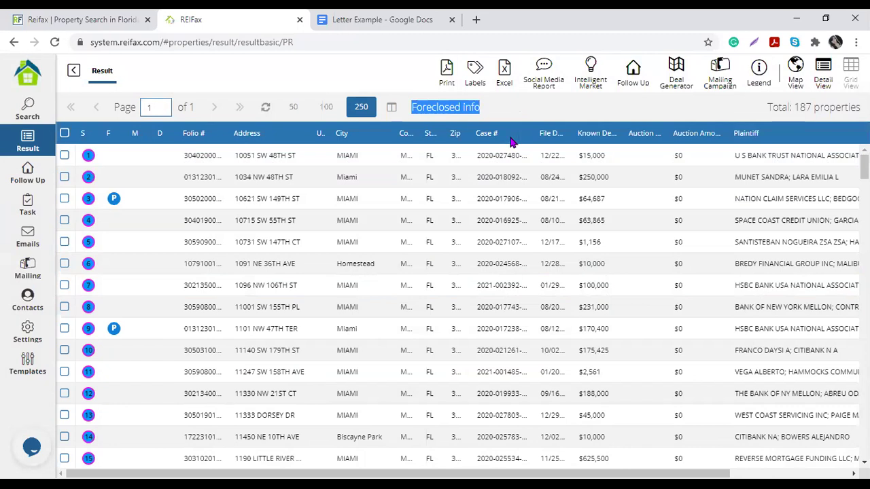
{"action": "left_click_drag", "start_coordinate": [533, 133], "coordinate": [550, 134]}
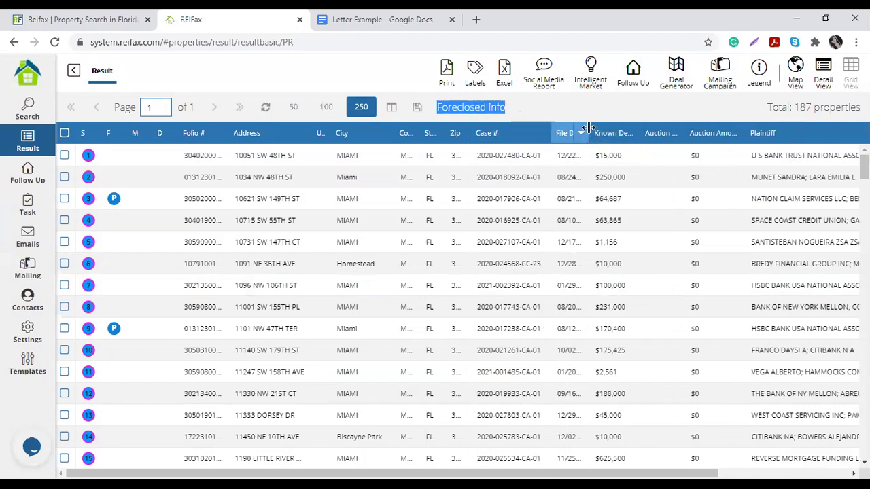
{"action": "left_click_drag", "start_coordinate": [594, 133], "coordinate": [622, 133]}
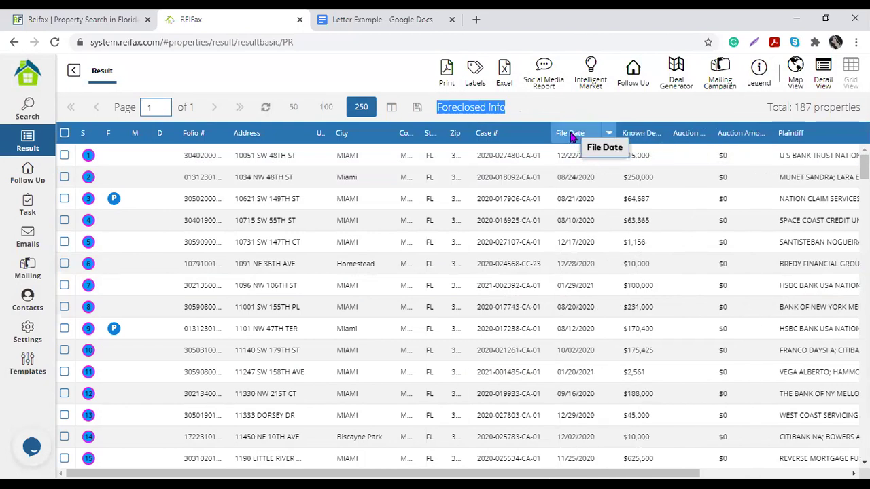
{"action": "left_click", "coordinate": [576, 225]}
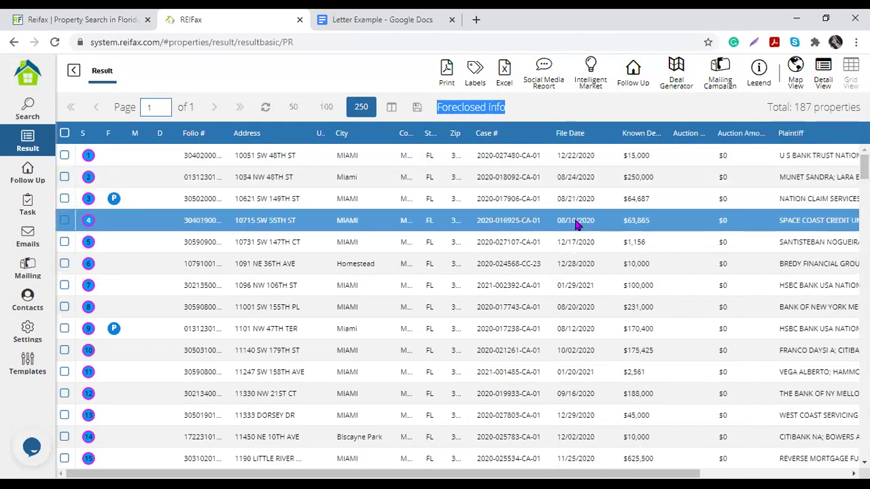
{"action": "left_click_drag", "start_coordinate": [669, 134], "coordinate": [744, 122]}
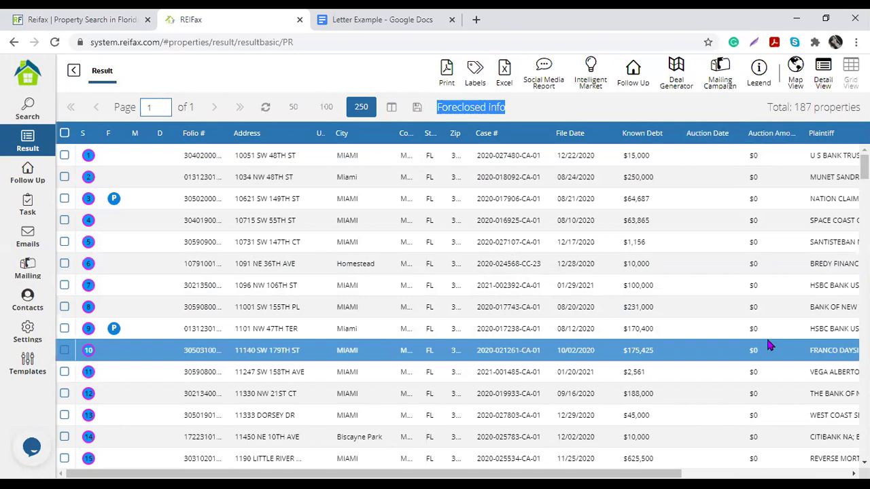
{"action": "scroll", "coordinate": [727, 211], "scroll_direction": "down", "scroll_amount": 4}
{"action": "scroll", "coordinate": [724, 212], "scroll_direction": "down", "scroll_amount": 20}
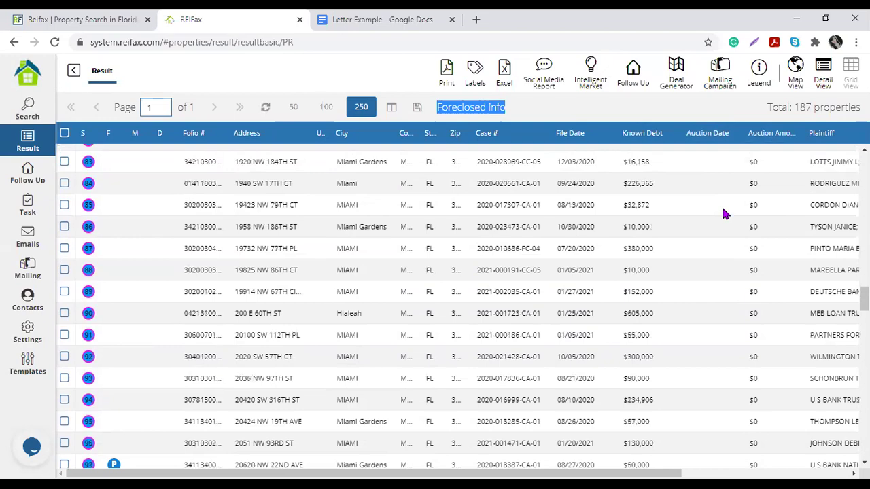
{"action": "scroll", "coordinate": [723, 214], "scroll_direction": "down", "scroll_amount": 20}
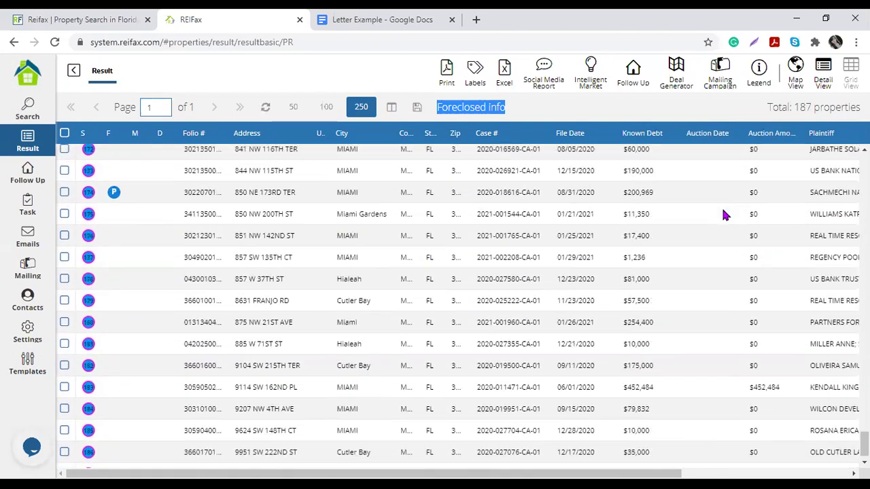
{"action": "scroll", "coordinate": [719, 230], "scroll_direction": "up", "scroll_amount": 14}
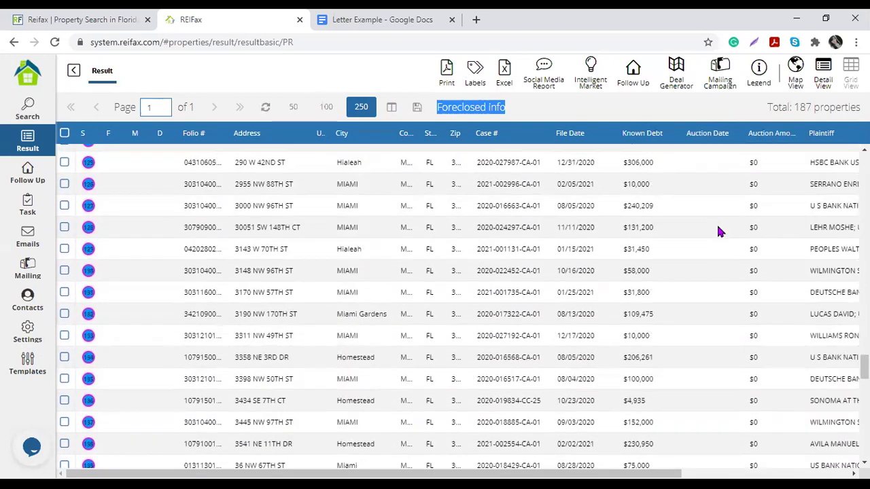
{"action": "scroll", "coordinate": [720, 231], "scroll_direction": "up", "scroll_amount": 20}
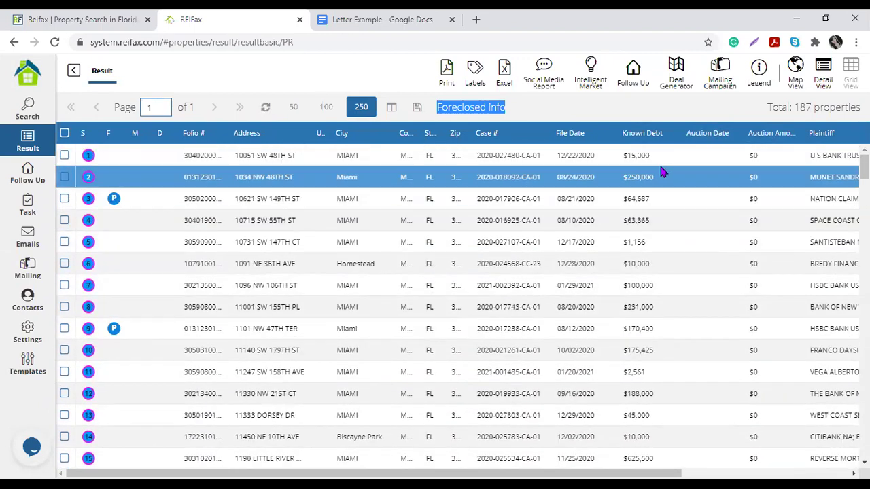
{"action": "left_click_drag", "start_coordinate": [109, 474], "coordinate": [113, 473]}
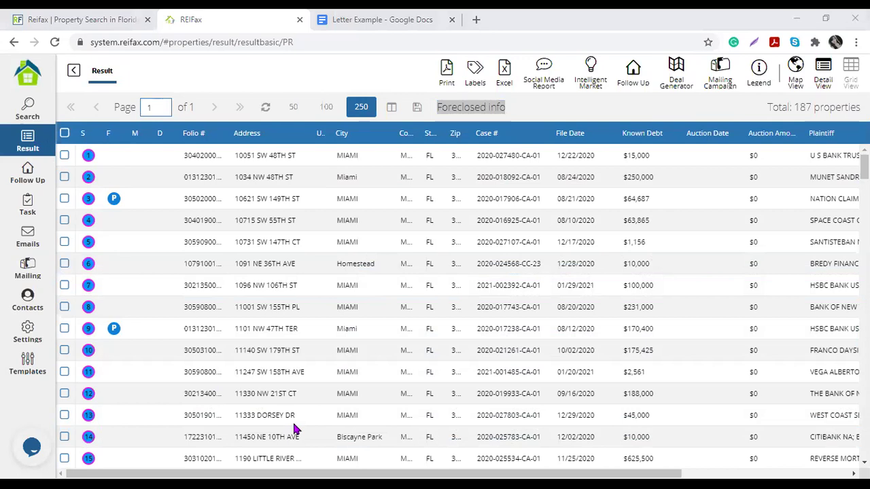
{"action": "left_click", "coordinate": [634, 110]}
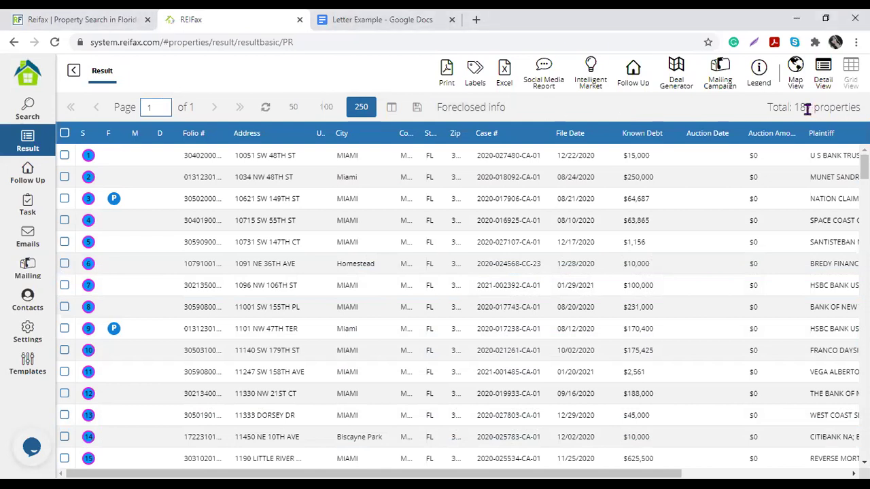
{"action": "left_click_drag", "start_coordinate": [858, 107], "coordinate": [795, 107]}
{"action": "left_click", "coordinate": [533, 106]}
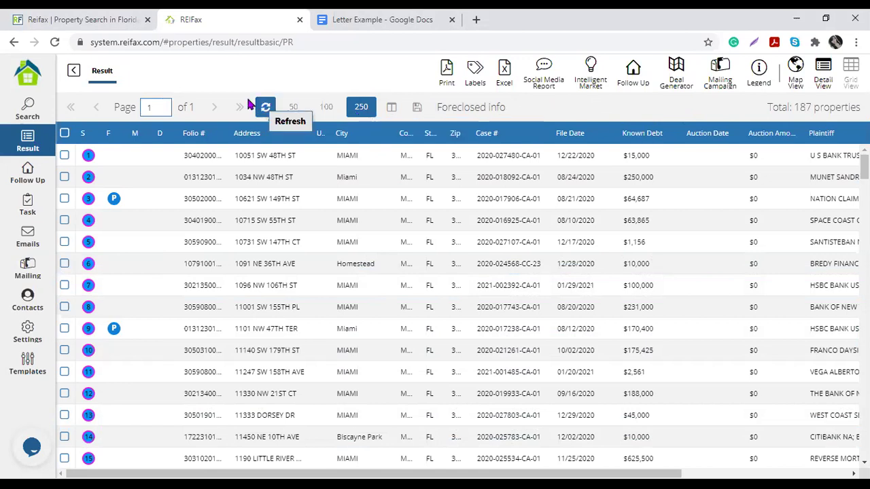
{"action": "left_click_drag", "start_coordinate": [188, 107], "coordinate": [207, 111]}
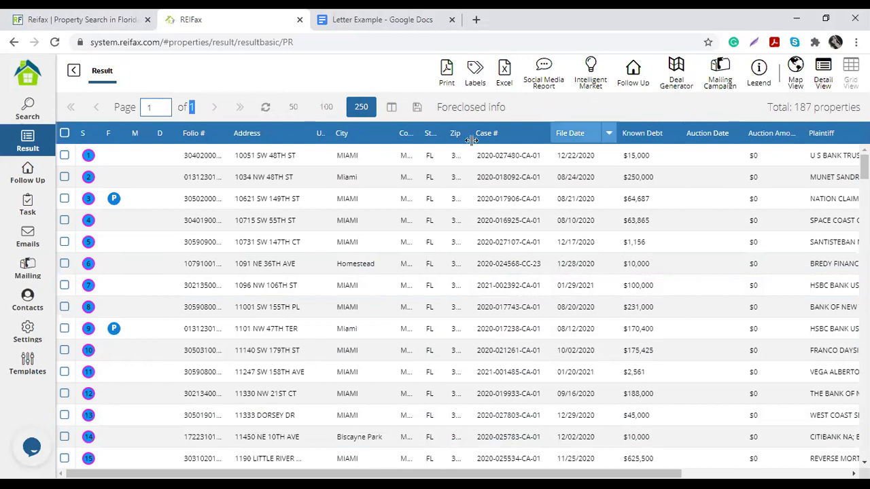
Step: Select all 187 properties, open Mailing Campaign - Add and browse the existing campaigns
{"action": "left_click", "coordinate": [65, 134]}
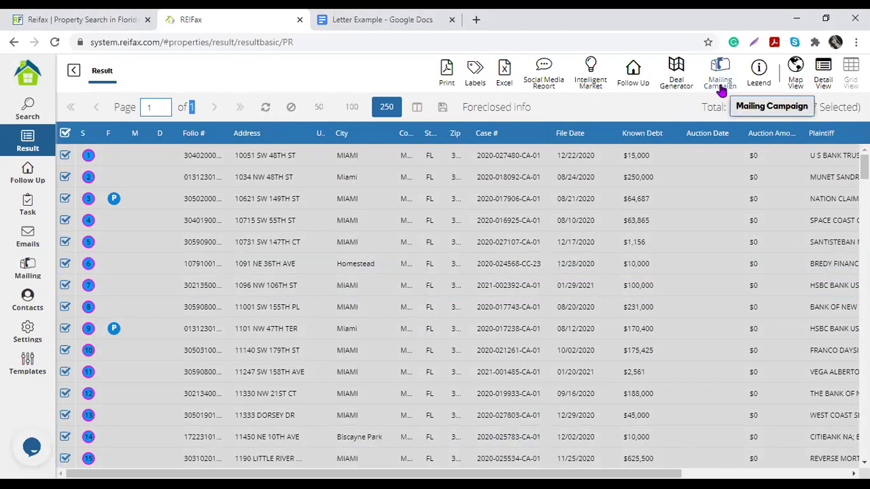
{"action": "left_click", "coordinate": [721, 88]}
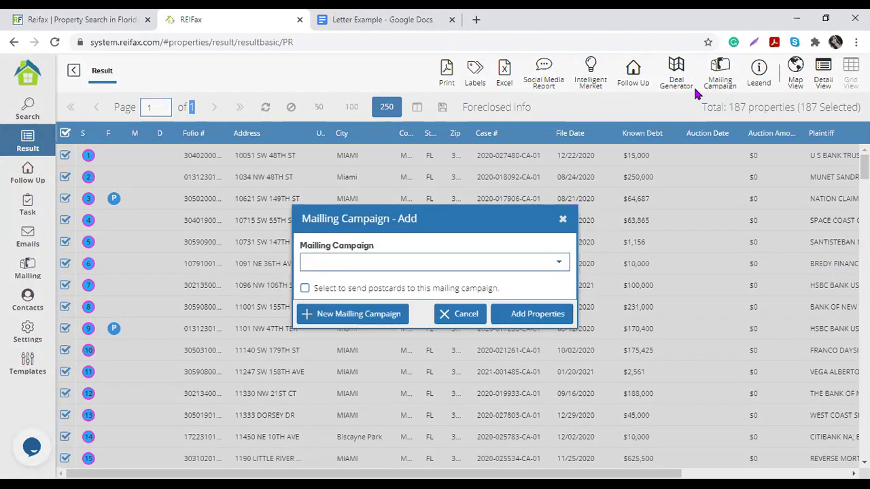
{"action": "left_click", "coordinate": [561, 265]}
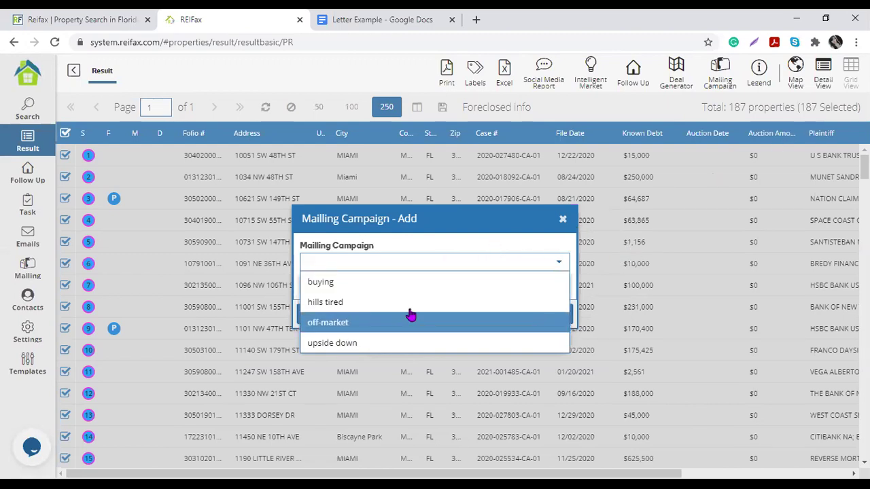
{"action": "key", "text": "Down"}
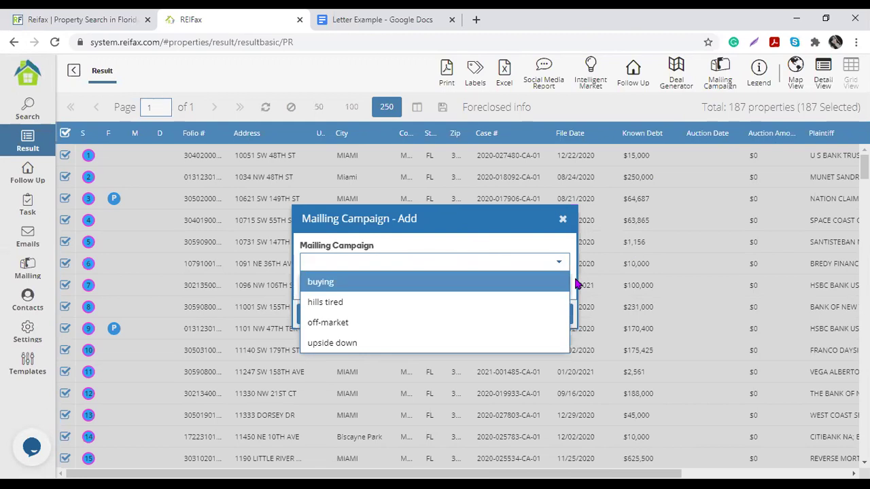
{"action": "left_click", "coordinate": [577, 282]}
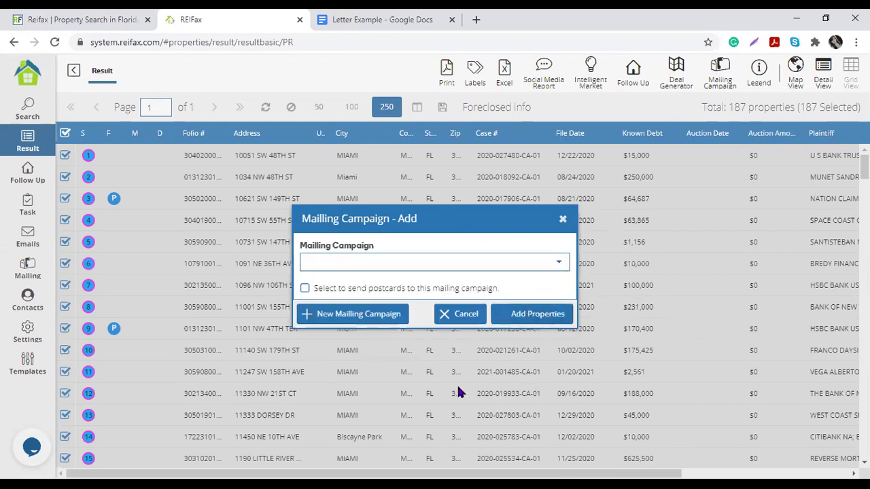
Step: Create a new campaign named 'MD Off Market Pre-foreclosure Feb 12th 2021', correcting typos
{"action": "left_click", "coordinate": [352, 323]}
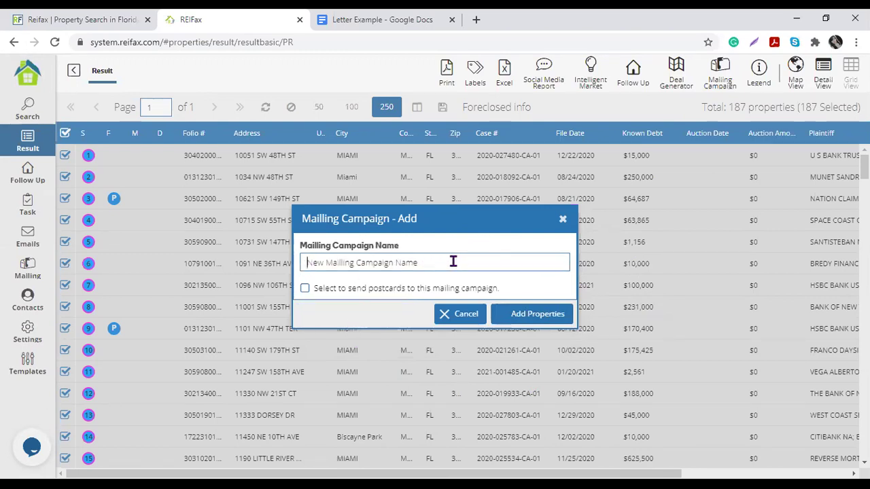
{"action": "type", "text": "MD"}
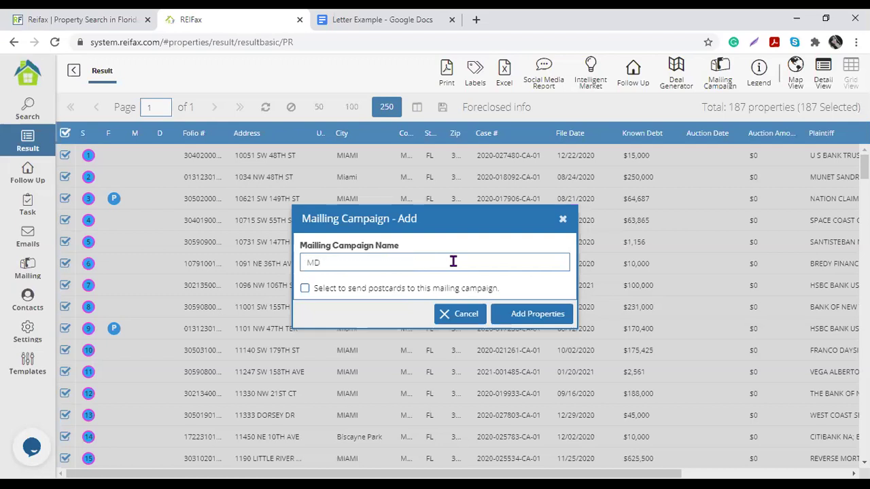
{"action": "type", "text": " For"}
{"action": "key", "text": "BackSpace"}
{"action": "type", "text": "Off Market P"}
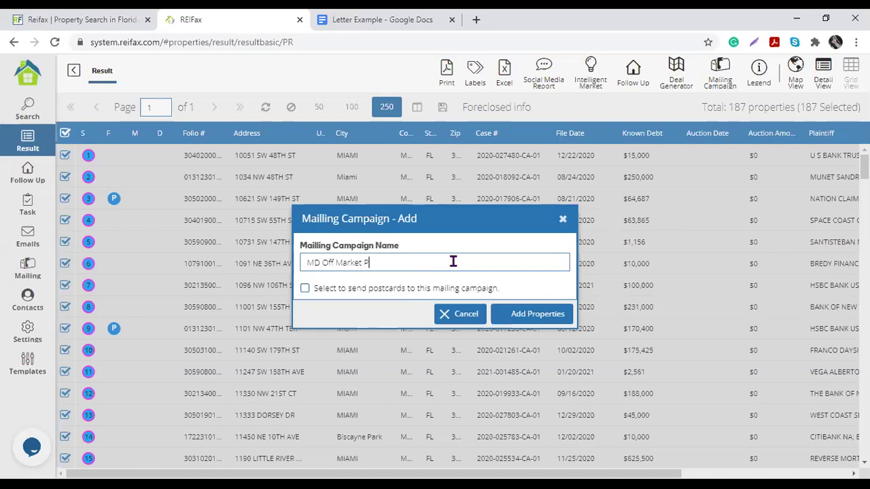
{"action": "type", "text": "refoclosure"}
{"action": "left_click", "coordinate": [384, 263]}
{"action": "type", "text": "reforeclosure"}
{"action": "left_click", "coordinate": [457, 264]}
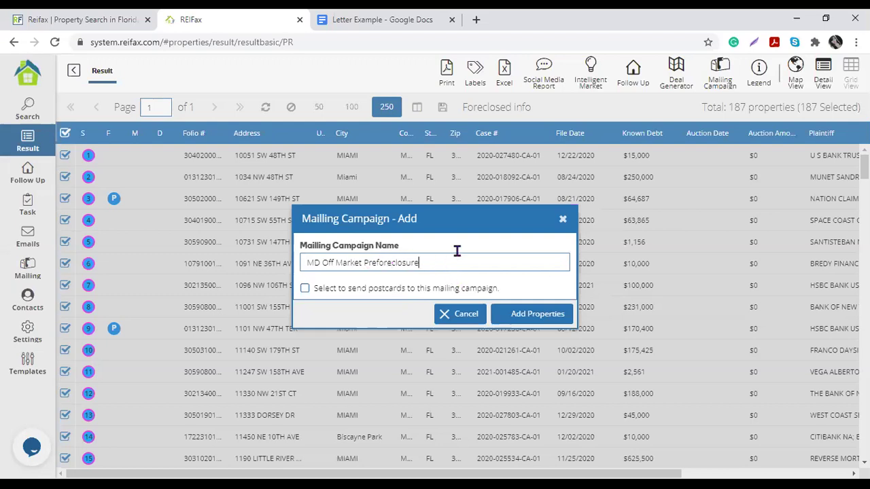
{"action": "left_click", "coordinate": [376, 263]}
{"action": "type", "text": "-"}
{"action": "left_click", "coordinate": [462, 258]}
{"action": "left_click", "coordinate": [436, 262]}
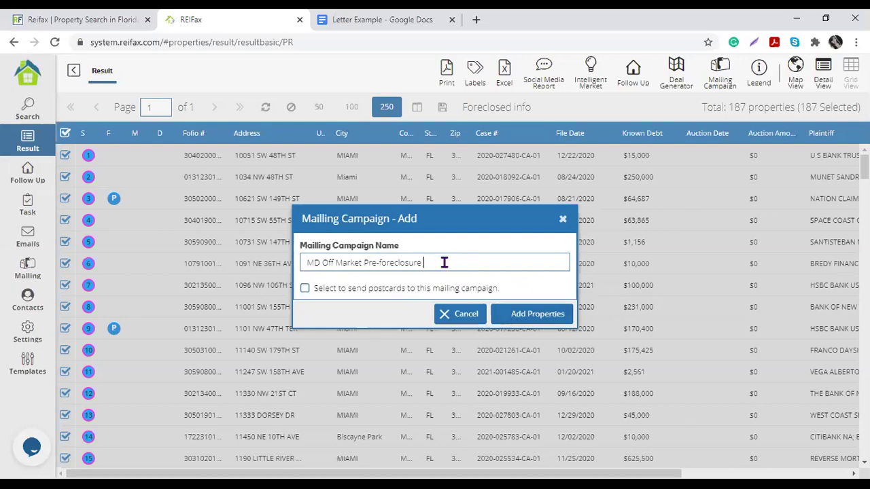
{"action": "type", "text": "Feb 18th 2021"}
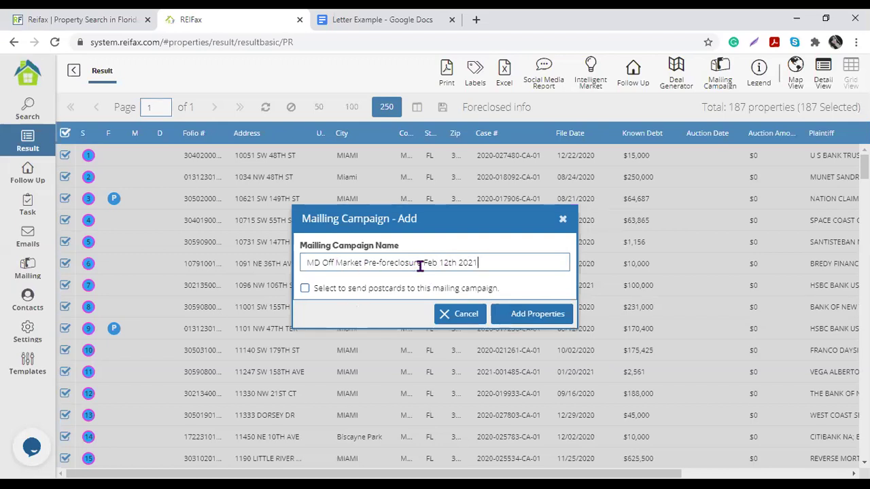
Step: Add the 187 properties to the new campaign, confirm success, refresh and deselect all
{"action": "left_click", "coordinate": [515, 314]}
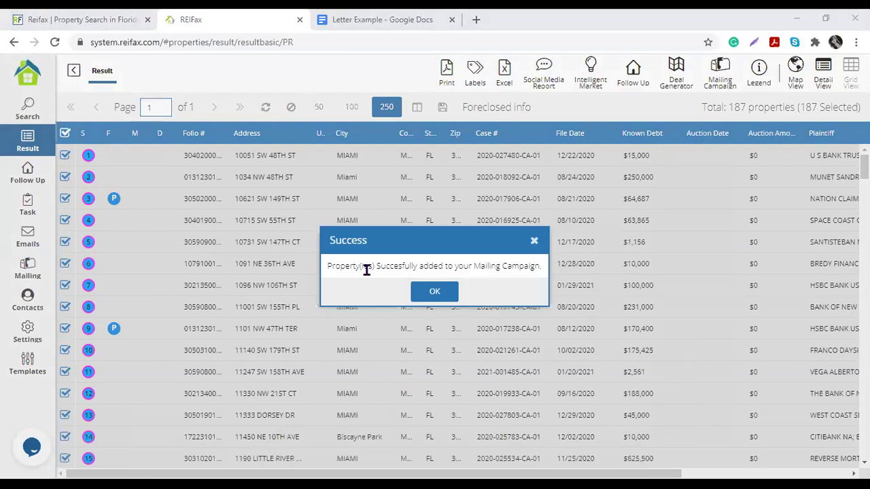
{"action": "left_click", "coordinate": [327, 266]}
{"action": "left_click_drag", "start_coordinate": [327, 266], "coordinate": [500, 301]}
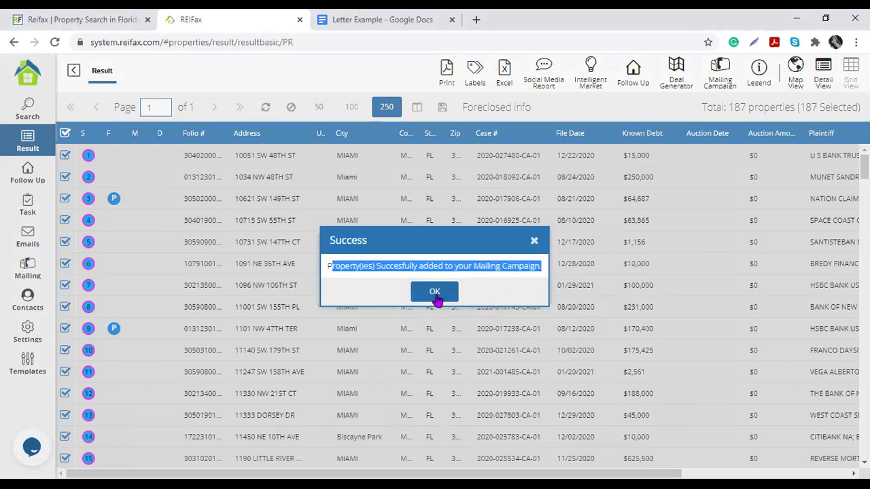
{"action": "left_click", "coordinate": [435, 293]}
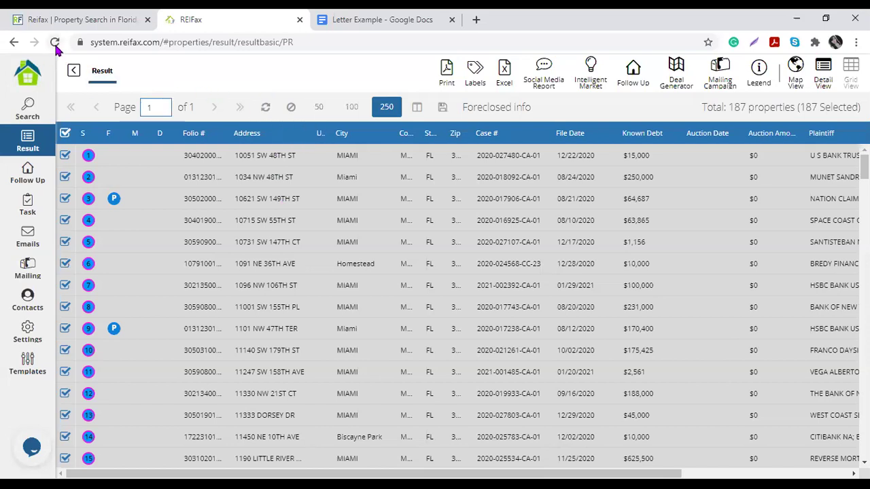
{"action": "left_click", "coordinate": [266, 110]}
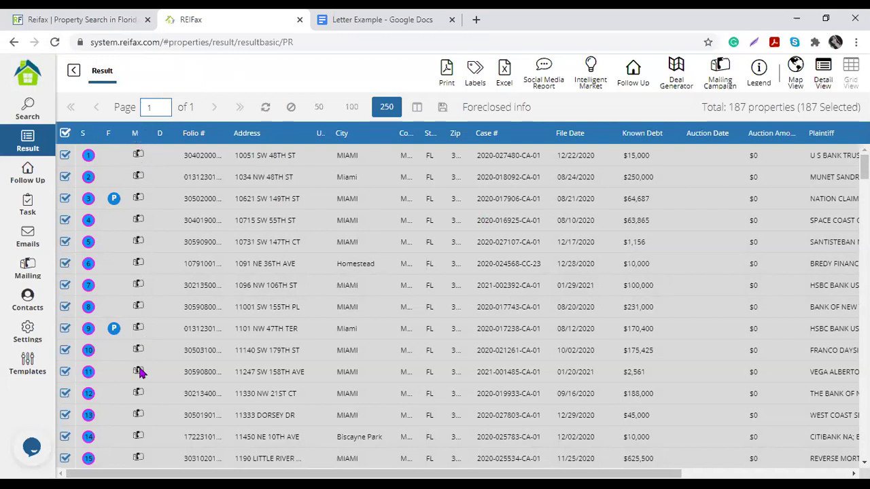
{"action": "left_click", "coordinate": [65, 132]}
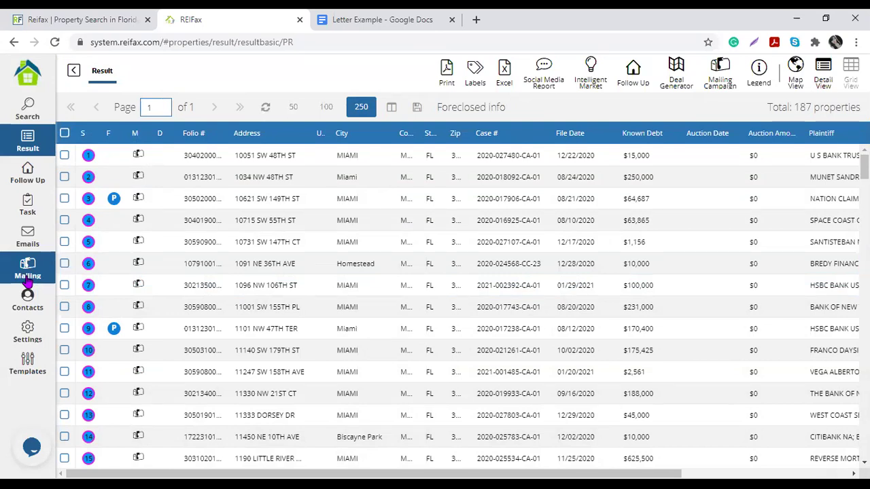
Step: Open the Mailing campaigns page and select the new 187-property campaign
{"action": "left_click", "coordinate": [27, 282]}
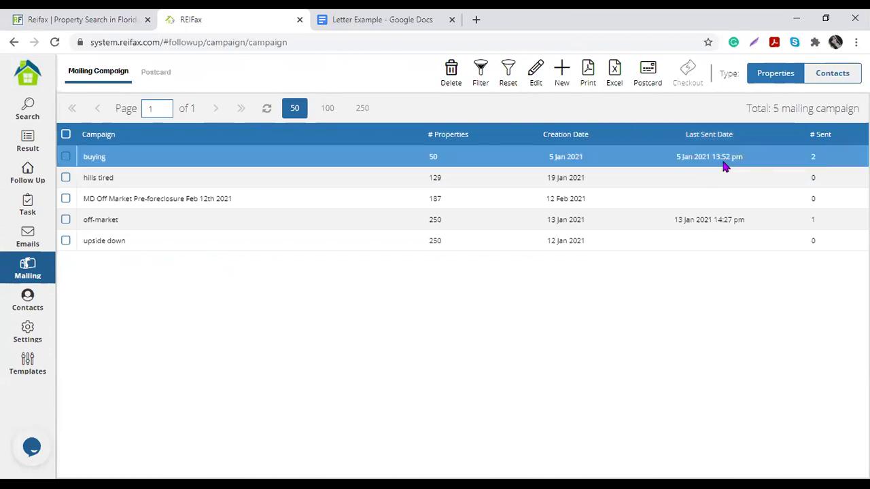
{"action": "left_click", "coordinate": [707, 201]}
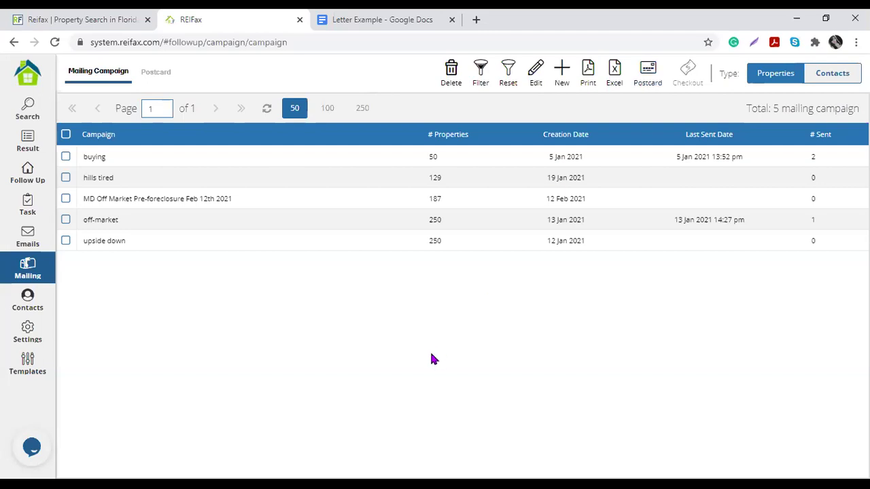
Step: Browse the Fax, Letter, Task and Script Call template tabs, ending on Letter
{"action": "left_click", "coordinate": [29, 371]}
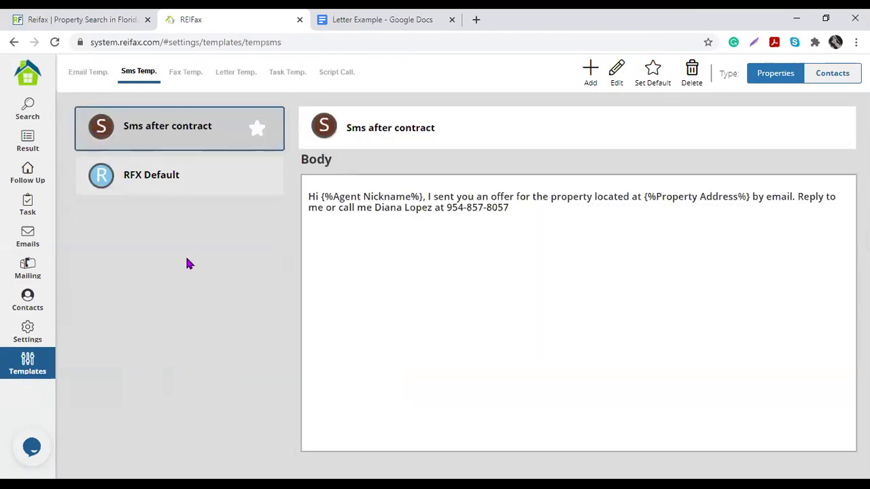
{"action": "left_click", "coordinate": [195, 75]}
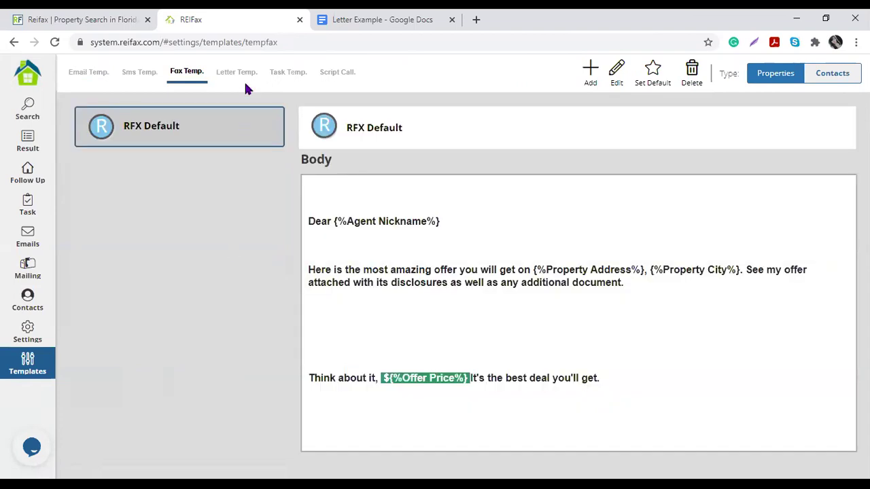
{"action": "left_click", "coordinate": [249, 76]}
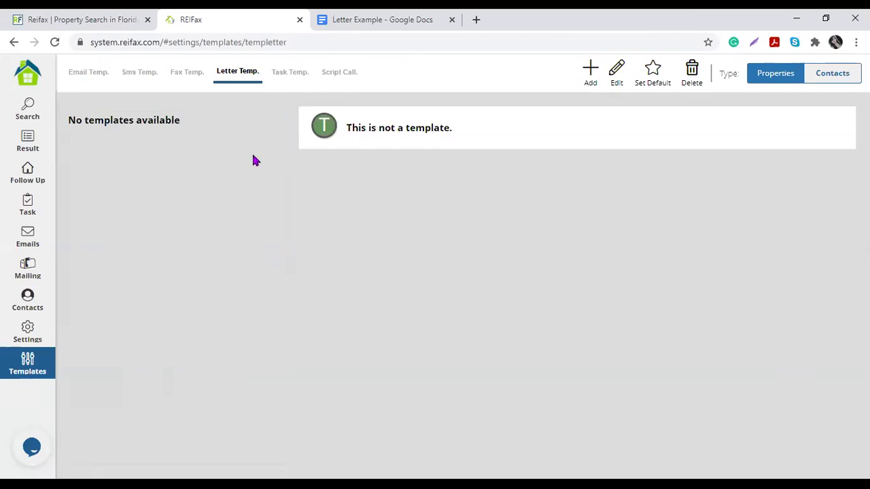
{"action": "left_click", "coordinate": [290, 73]}
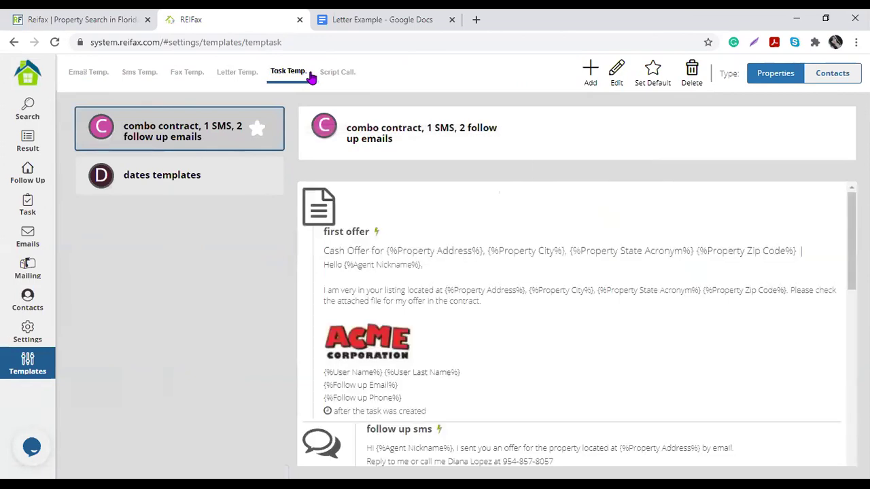
{"action": "left_click", "coordinate": [334, 72]}
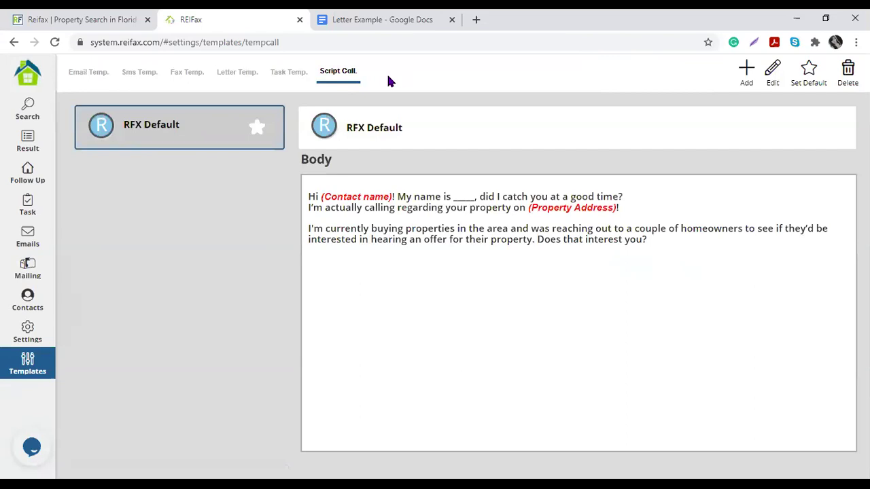
{"action": "left_click", "coordinate": [233, 76]}
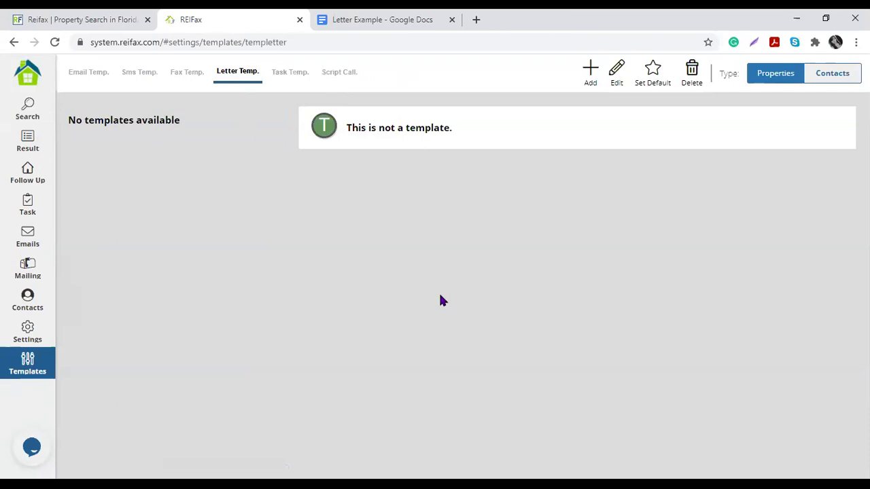
Step: Add a new letter template named 'Contacting Homeowners', fixing its capitalisation
{"action": "left_click", "coordinate": [589, 72]}
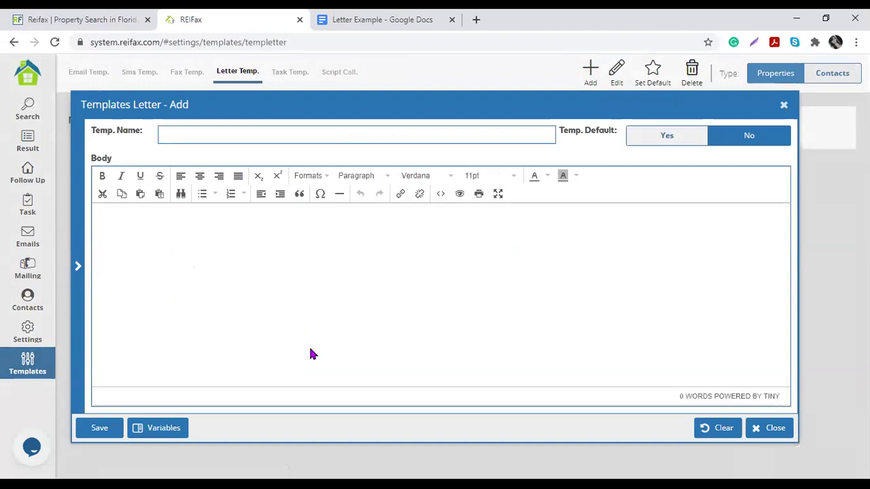
{"action": "left_click", "coordinate": [188, 132]}
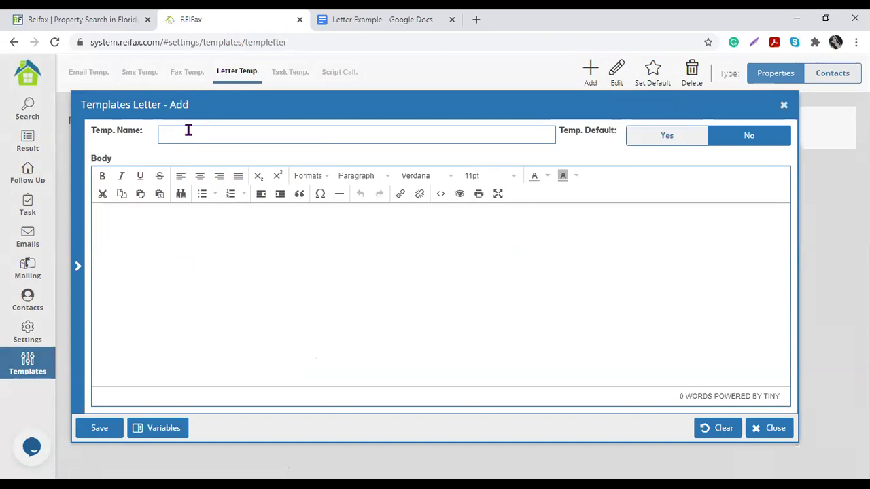
{"action": "left_click", "coordinate": [188, 130]}
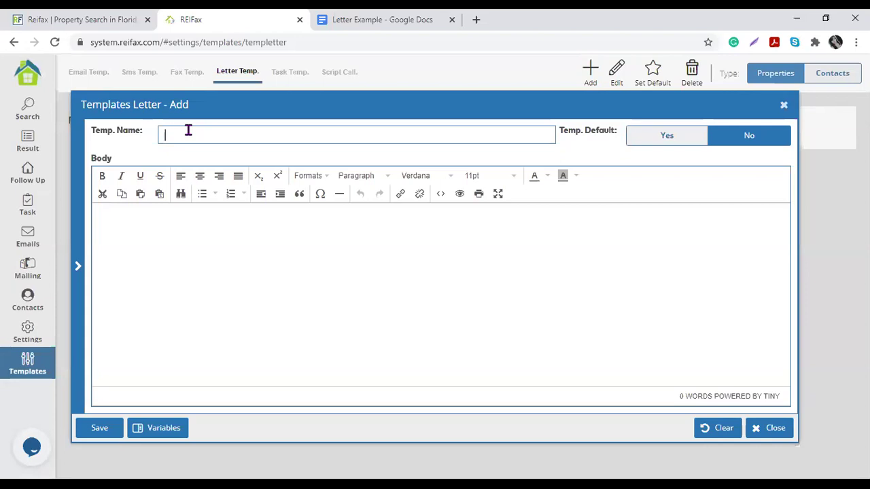
{"action": "type", "text": "Contacting HomeOwners"}
{"action": "left_click", "coordinate": [232, 136]}
{"action": "key", "text": "Delete"}
{"action": "key", "text": "Delete"}
{"action": "type", "text": "ow"}
Step: Type 'hello' in the body, check the Variables list, then delete the test word
{"action": "left_click", "coordinate": [250, 273]}
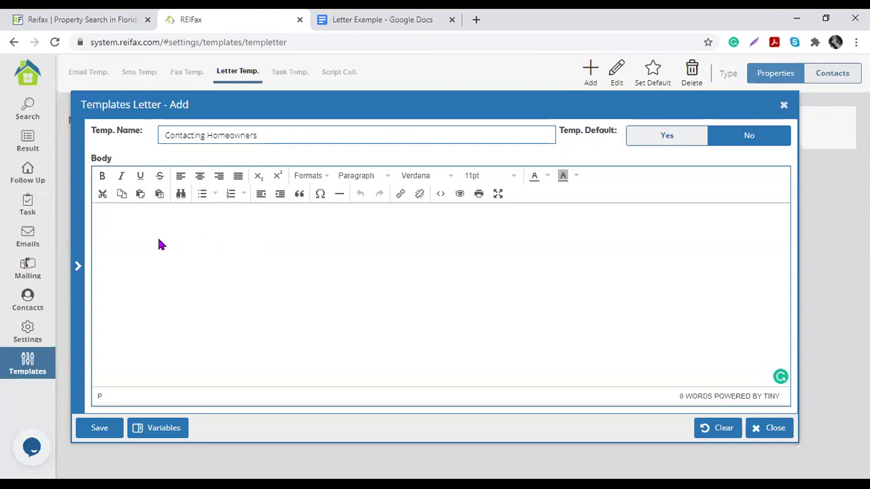
{"action": "type", "text": "hello"}
{"action": "left_click", "coordinate": [175, 427]}
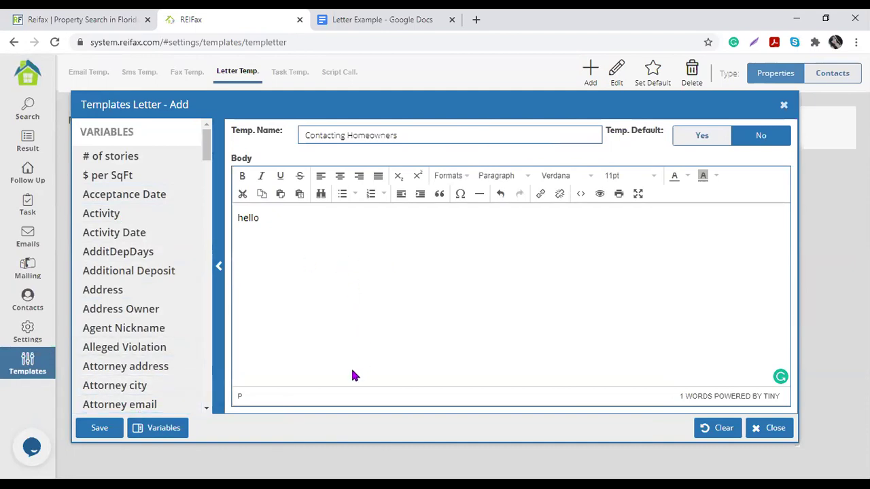
{"action": "left_click", "coordinate": [220, 272]}
{"action": "left_click_drag", "start_coordinate": [181, 218], "coordinate": [87, 225]}
{"action": "key", "text": "BackSpace"}
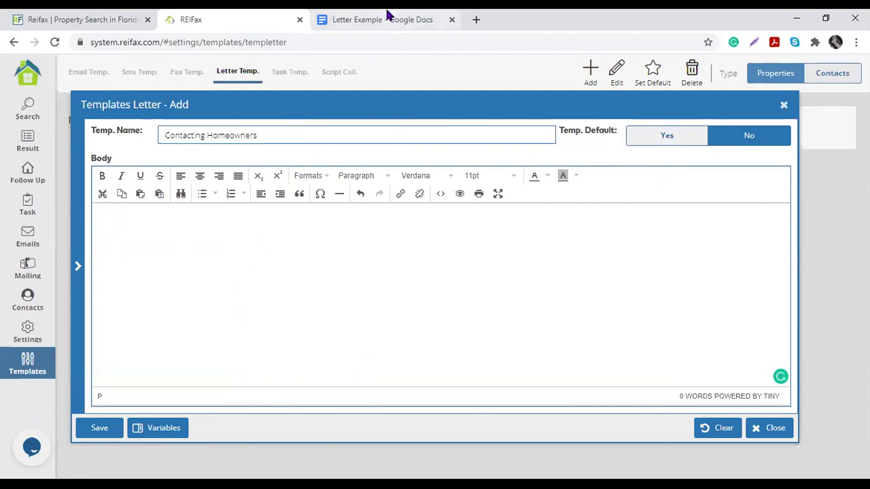
Step: In the Letter Example document, select the opening lines and bring up copy options
{"action": "left_click", "coordinate": [392, 19]}
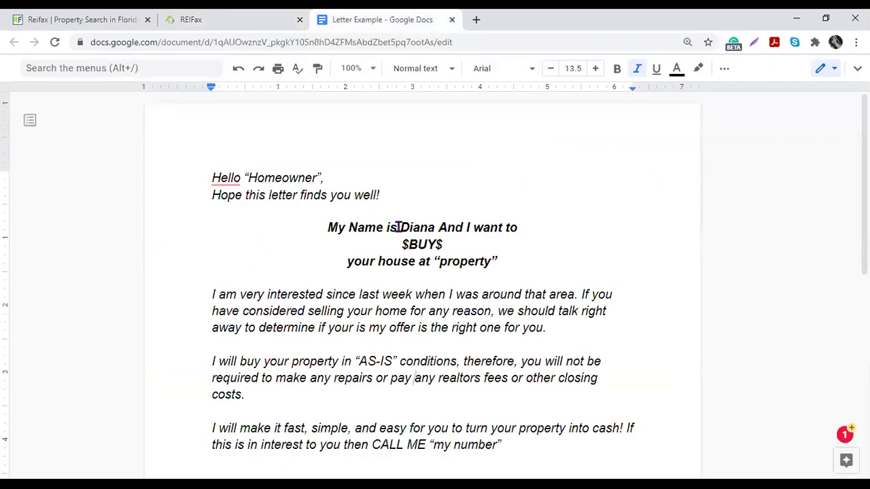
{"action": "scroll", "coordinate": [378, 233], "scroll_direction": "down", "scroll_amount": 1}
{"action": "scroll", "coordinate": [378, 234], "scroll_direction": "down", "scroll_amount": 3}
{"action": "scroll", "coordinate": [378, 234], "scroll_direction": "up", "scroll_amount": 2}
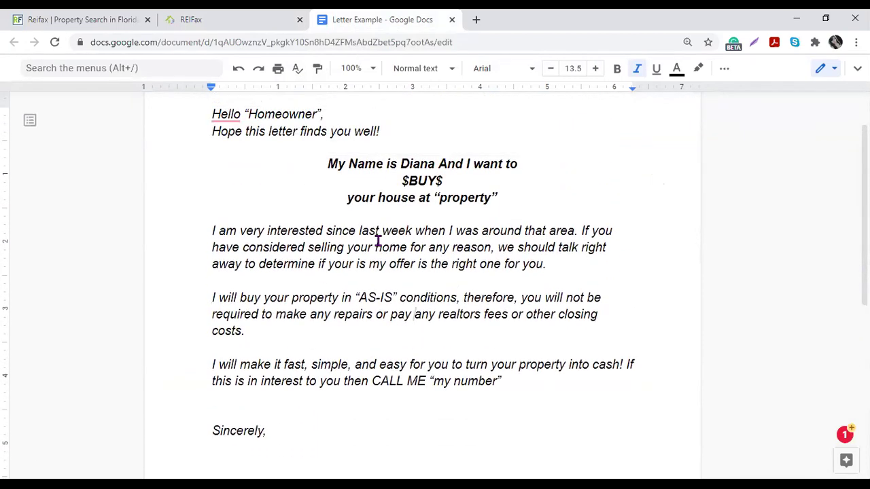
{"action": "mouse_move", "coordinate": [212, 114]}
{"action": "left_click_drag", "start_coordinate": [212, 114], "coordinate": [349, 131]}
{"action": "right_click", "coordinate": [350, 133]}
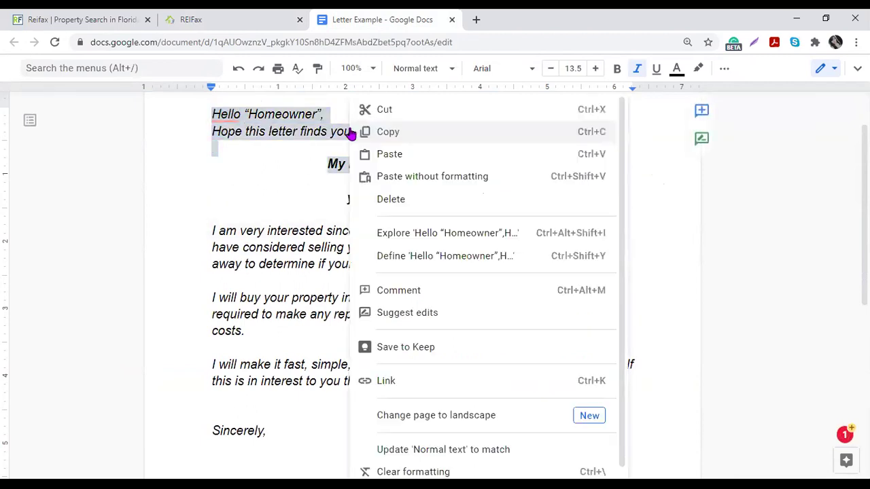
Step: Try to get paste options in the REIFax letter template body
{"action": "left_click", "coordinate": [249, 22]}
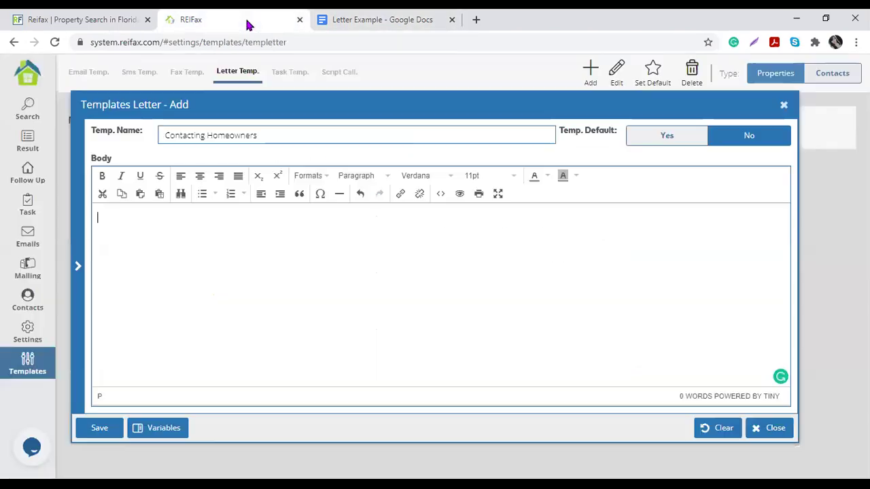
{"action": "right_click", "coordinate": [269, 257]}
{"action": "right_click", "coordinate": [269, 256]}
{"action": "right_click", "coordinate": [198, 253]}
{"action": "right_click", "coordinate": [156, 262]}
{"action": "left_click", "coordinate": [444, 254]}
{"action": "right_click", "coordinate": [443, 255]}
{"action": "right_click", "coordinate": [385, 331]}
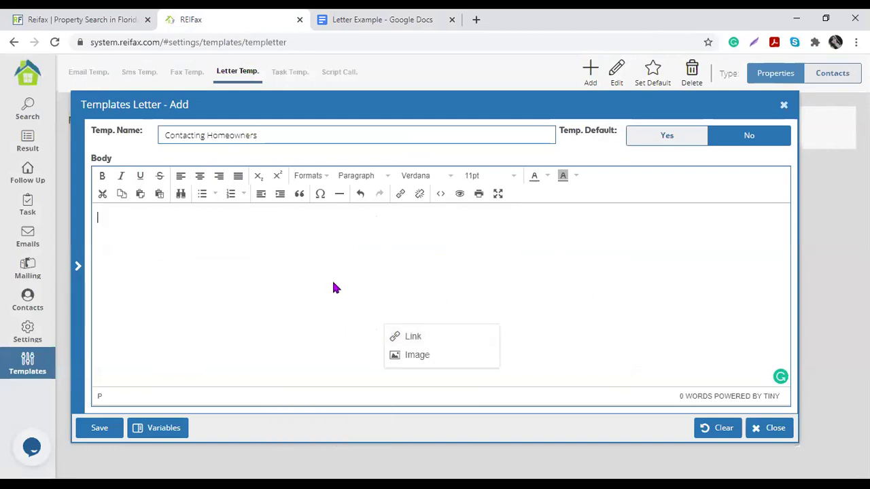
Step: Back in Letter Example, select the whole letter from the greeting to 'Sincerely,'
{"action": "left_click", "coordinate": [392, 17]}
{"action": "left_click", "coordinate": [375, 235]}
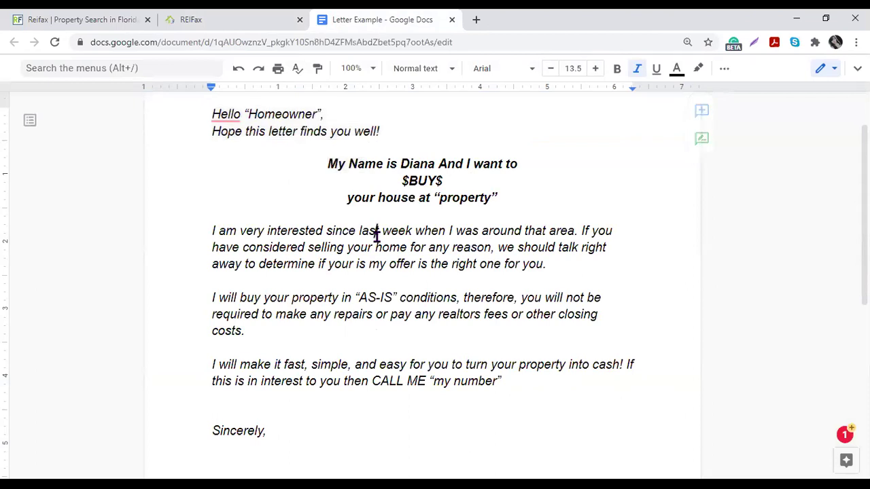
{"action": "left_click_drag", "start_coordinate": [212, 114], "coordinate": [291, 367]}
{"action": "key", "text": "ctrl+c"}
{"action": "scroll", "coordinate": [378, 357], "scroll_direction": "down", "scroll_amount": 2}
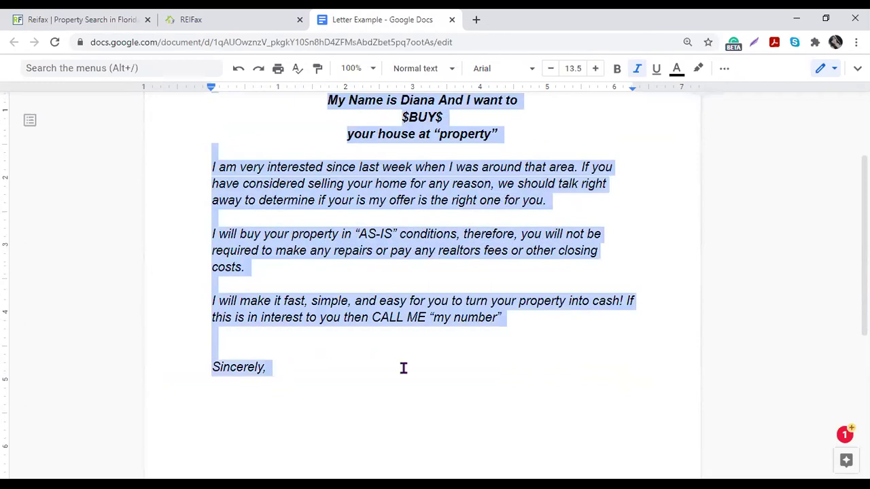
{"action": "scroll", "coordinate": [476, 339], "scroll_direction": "up", "scroll_amount": 2}
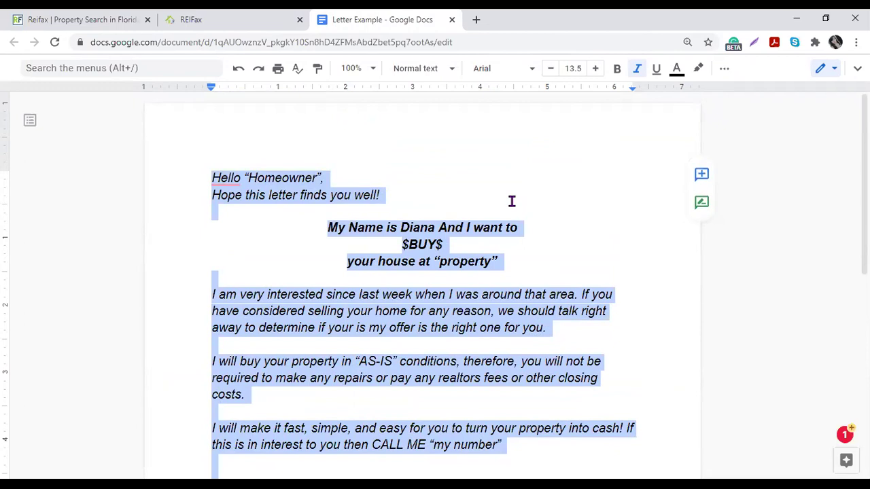
Step: Paste the 120-word 'Hello “Homeowner”' letter into the empty Contacting Homeowners template body
{"action": "left_click", "coordinate": [231, 24]}
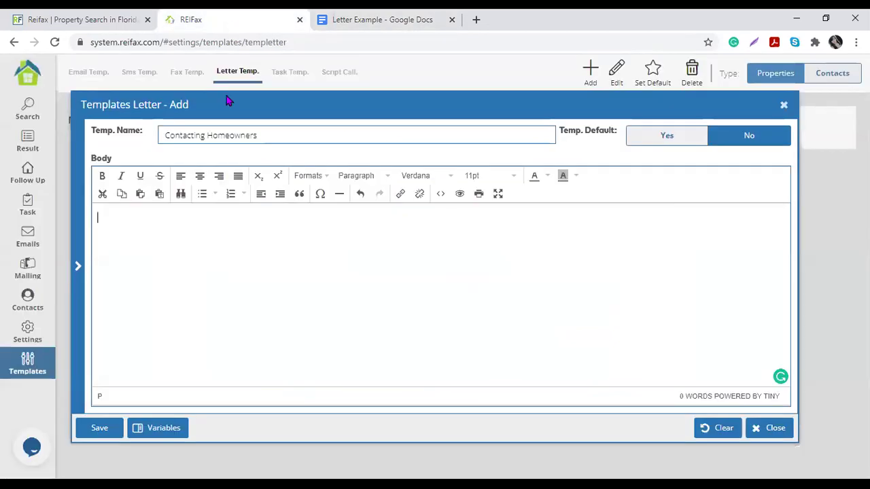
{"action": "left_click", "coordinate": [220, 223]}
{"action": "key", "text": "ctrl+v"}
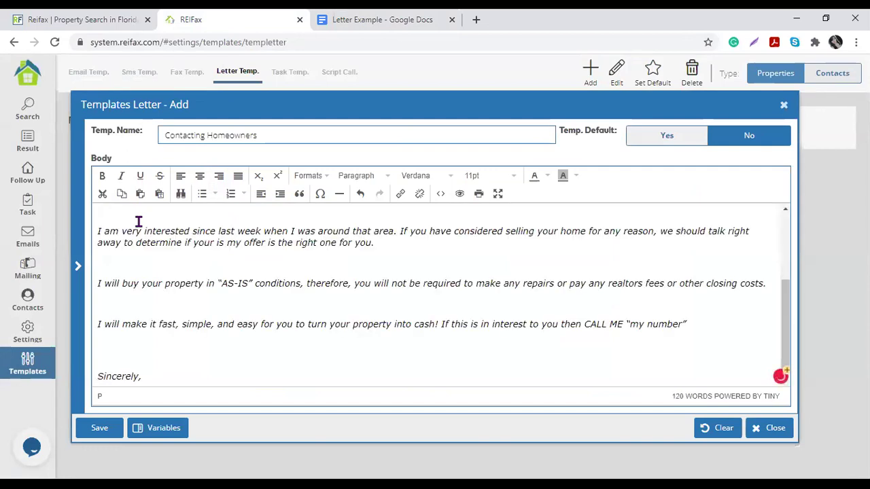
{"action": "scroll", "coordinate": [233, 315], "scroll_direction": "up", "scroll_amount": 3}
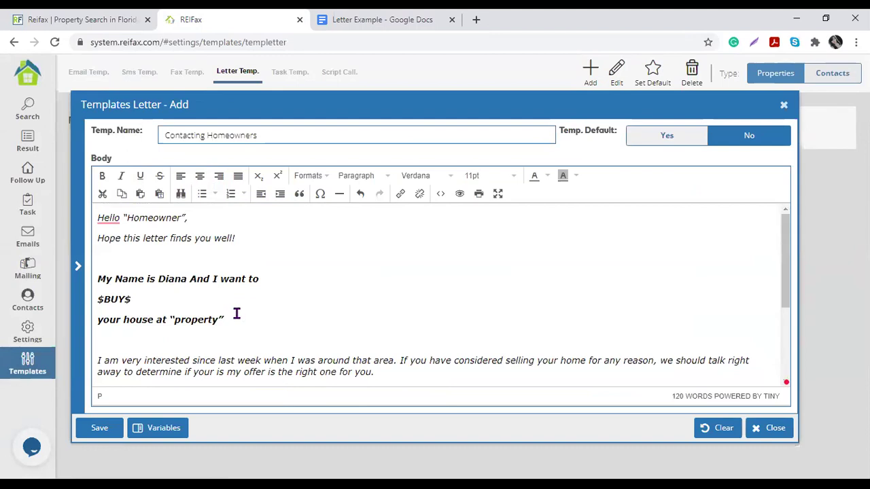
{"action": "left_click", "coordinate": [246, 251]}
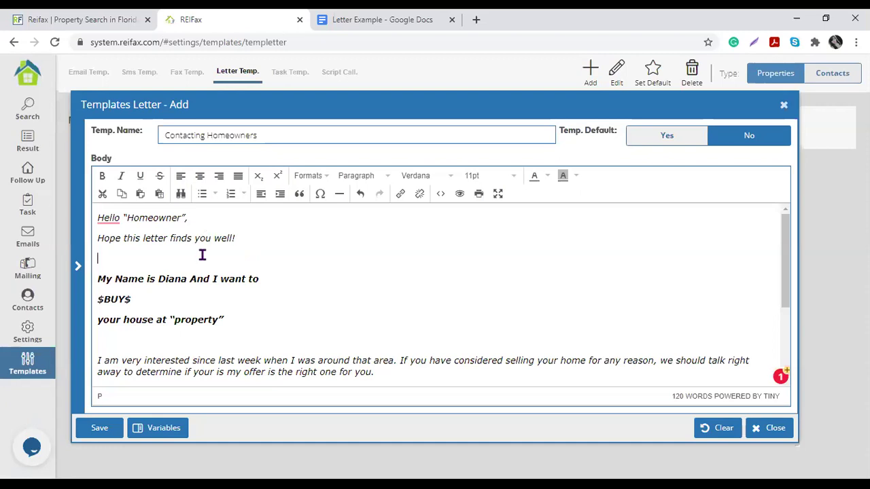
Step: Centre the three bold lines, from the name line to 'your house at “property”'
{"action": "scroll", "coordinate": [196, 265], "scroll_direction": "down", "scroll_amount": 2}
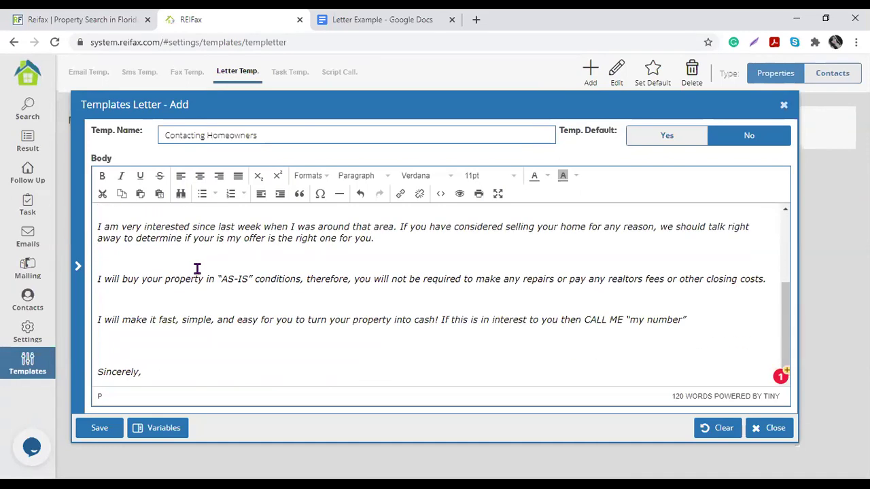
{"action": "left_click", "coordinate": [382, 242]}
{"action": "scroll", "coordinate": [254, 248], "scroll_direction": "up", "scroll_amount": 3}
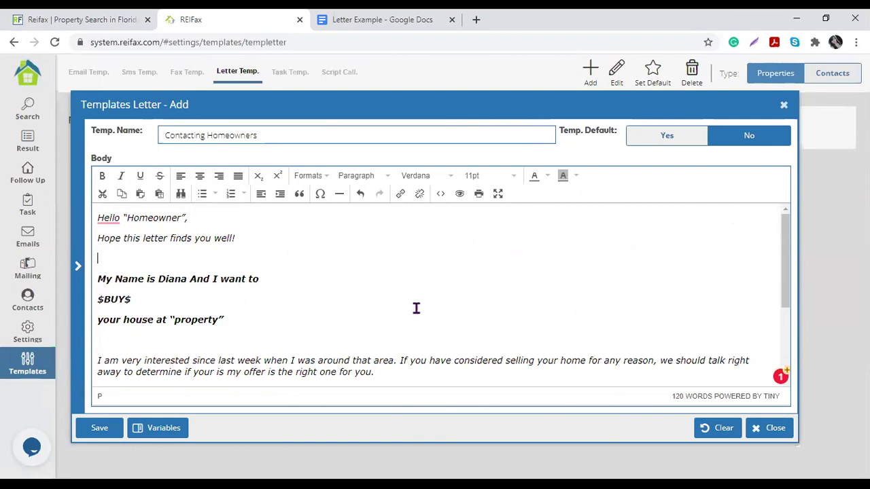
{"action": "left_click_drag", "start_coordinate": [235, 320], "coordinate": [293, 274]}
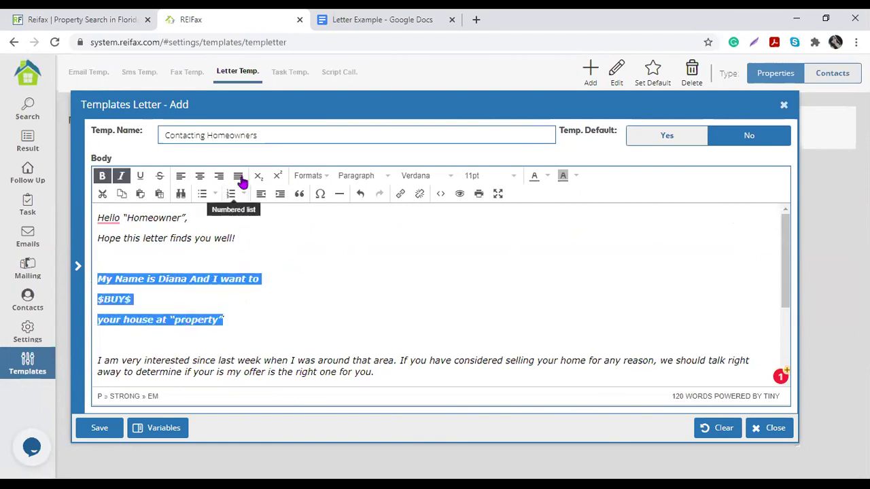
{"action": "left_click", "coordinate": [200, 175]}
Step: Delete the “Homeowner” placeholder from the greeting
{"action": "left_click", "coordinate": [160, 218]}
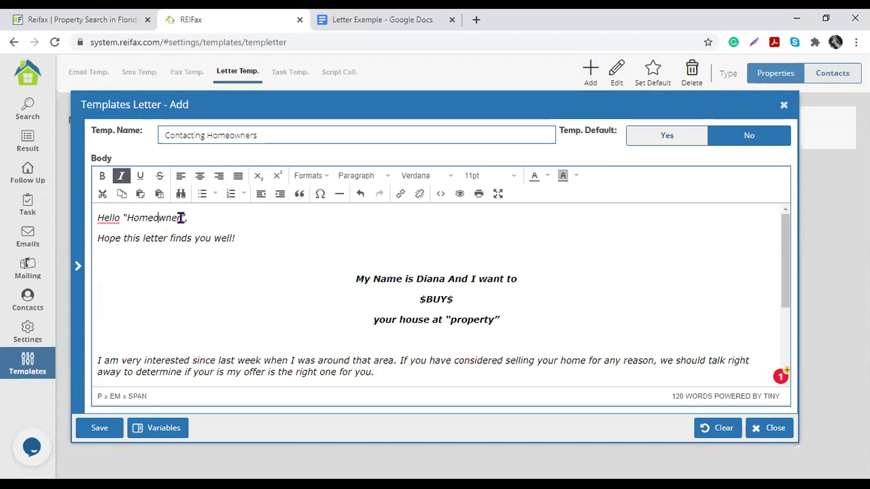
{"action": "left_click_drag", "start_coordinate": [184, 217], "coordinate": [123, 219]}
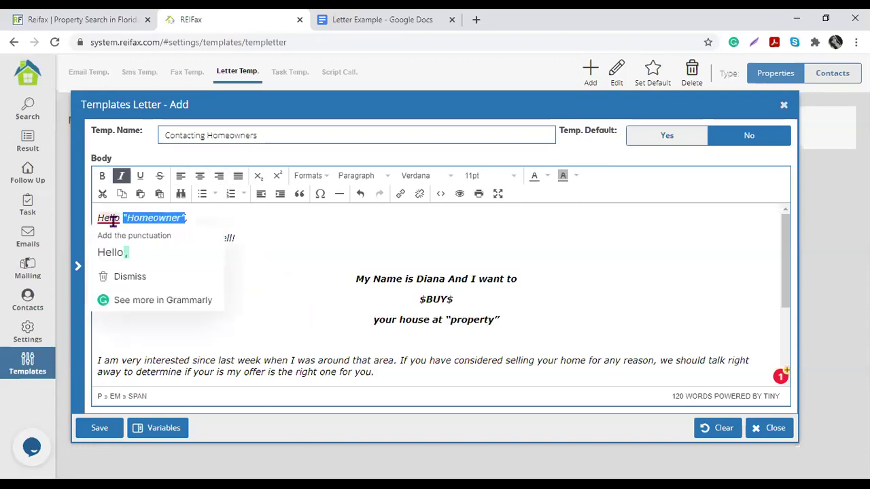
{"action": "key", "text": "BackSpace"}
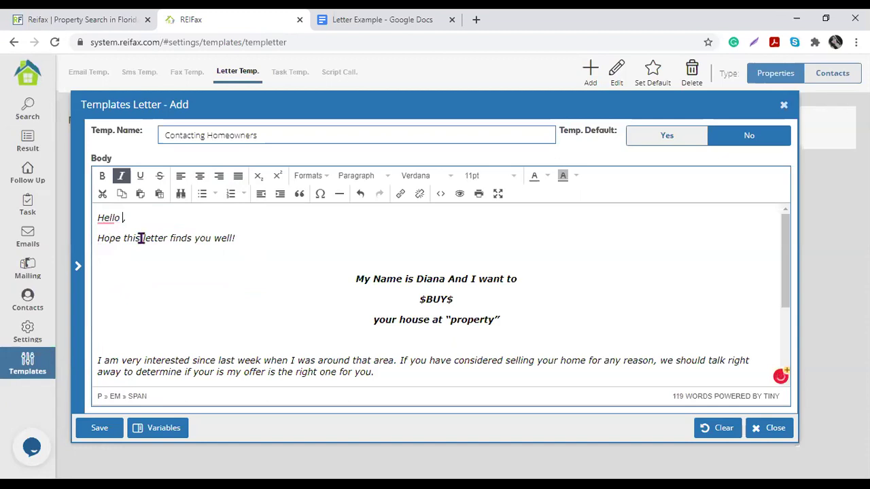
Step: Insert the Owner Name variable after 'Hello' so it reads Hello {%Owner Name%},
{"action": "left_click", "coordinate": [78, 266]}
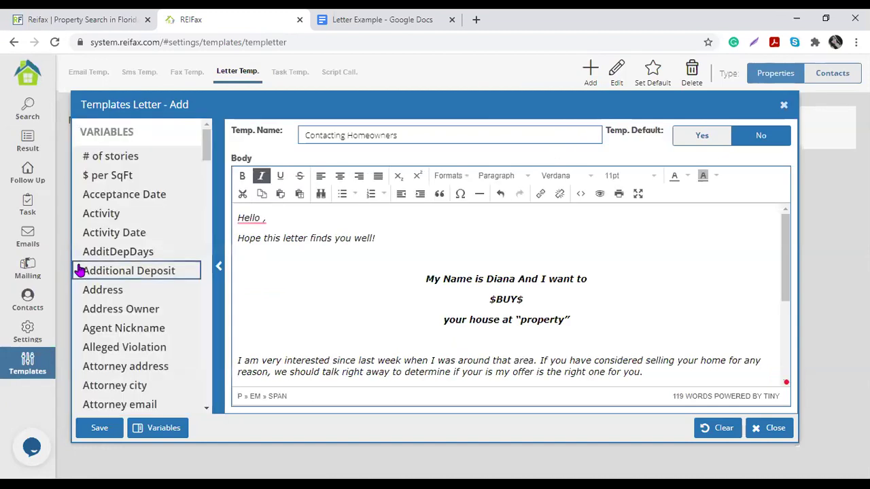
{"action": "scroll", "coordinate": [148, 251], "scroll_direction": "down", "scroll_amount": 15}
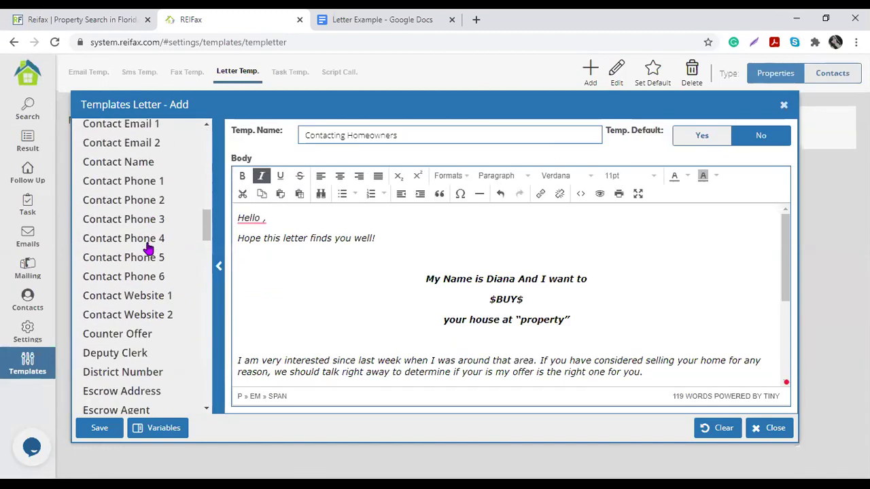
{"action": "scroll", "coordinate": [149, 250], "scroll_direction": "down", "scroll_amount": 5}
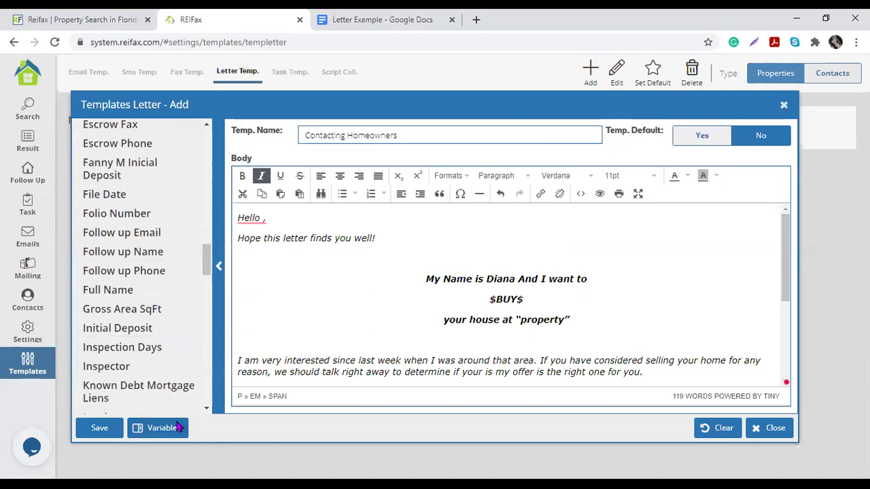
{"action": "left_click", "coordinate": [178, 427]}
{"action": "left_click", "coordinate": [179, 427]}
{"action": "scroll", "coordinate": [146, 340], "scroll_direction": "down", "scroll_amount": 10}
{"action": "scroll", "coordinate": [146, 342], "scroll_direction": "up", "scroll_amount": 3}
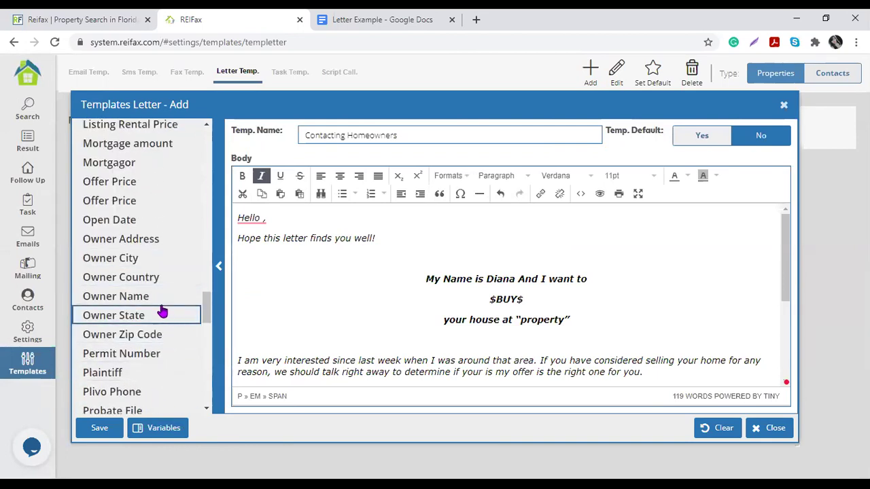
{"action": "left_click", "coordinate": [164, 303]}
{"action": "left_click", "coordinate": [164, 303]}
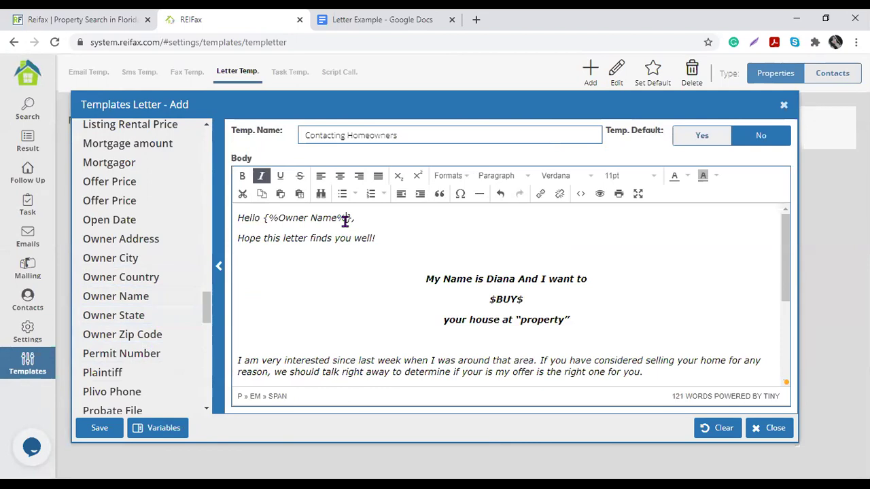
{"action": "left_click_drag", "start_coordinate": [264, 219], "coordinate": [251, 218]}
{"action": "left_click", "coordinate": [408, 327]}
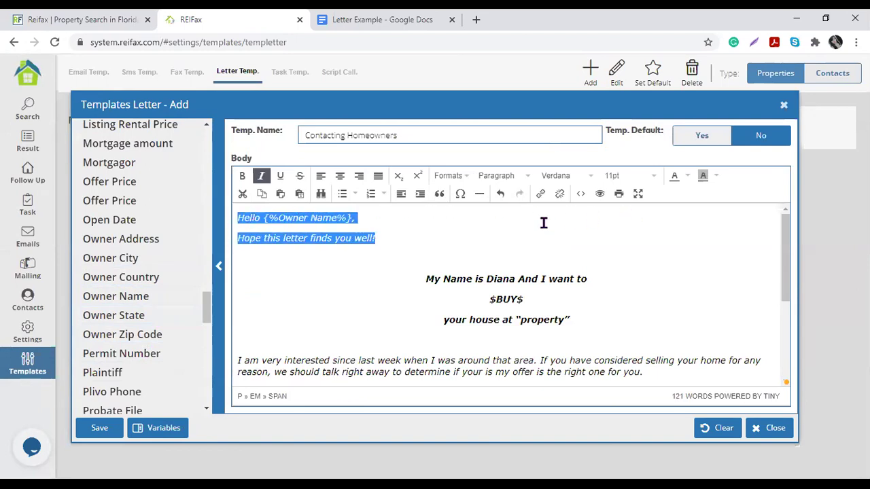
Step: Bold the greeting lines and change 'And' to lowercase in the headline
{"action": "left_click", "coordinate": [242, 176]}
{"action": "left_click", "coordinate": [383, 299]}
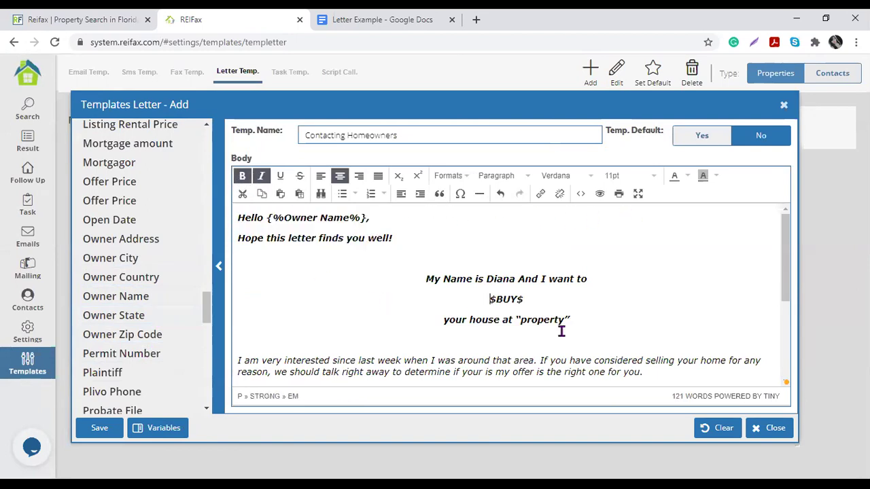
{"action": "scroll", "coordinate": [572, 334], "scroll_direction": "down", "scroll_amount": 2}
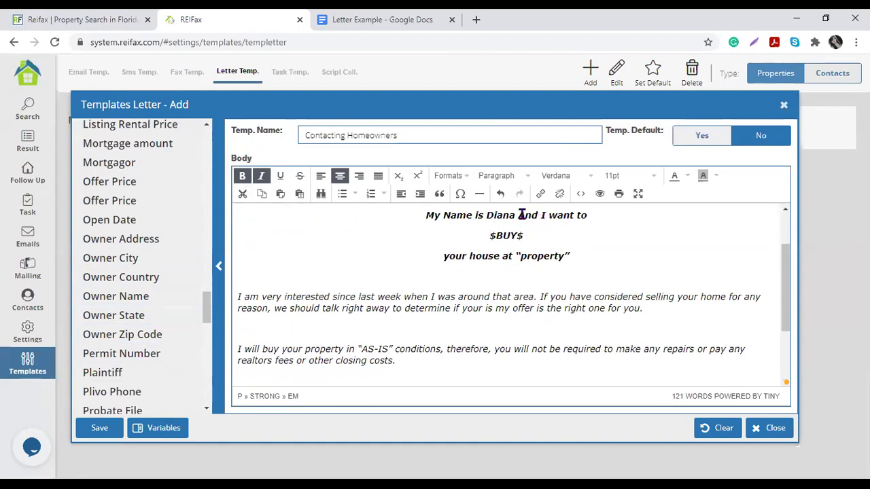
{"action": "left_click", "coordinate": [522, 191]}
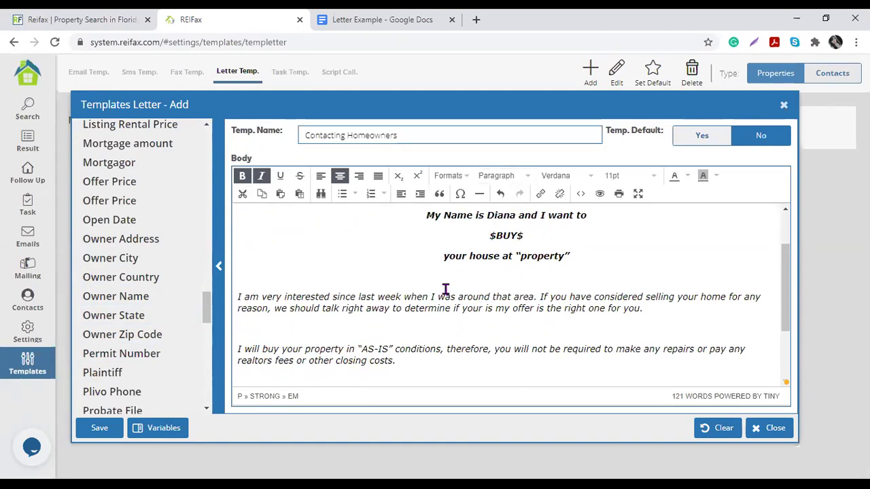
Step: Replace “property” with {%Property Address%}, {%Property City%} variables
{"action": "left_click_drag", "start_coordinate": [516, 256], "coordinate": [568, 256]}
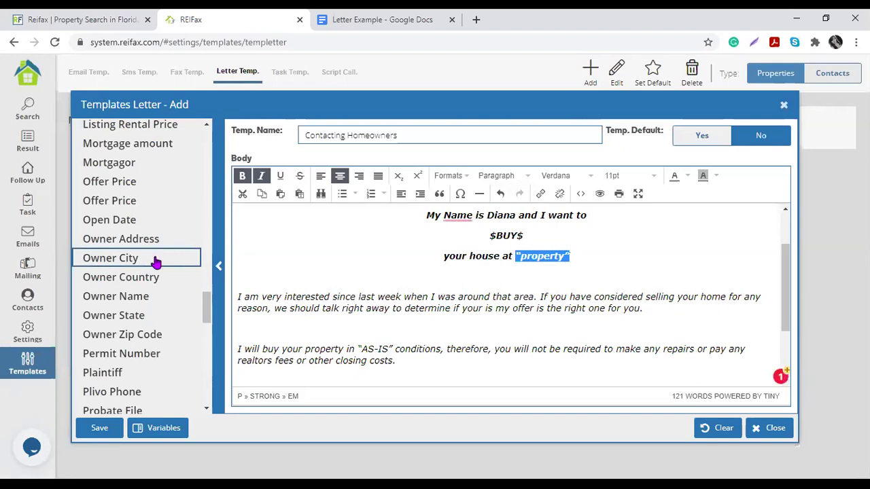
{"action": "scroll", "coordinate": [155, 263], "scroll_direction": "up", "scroll_amount": 5}
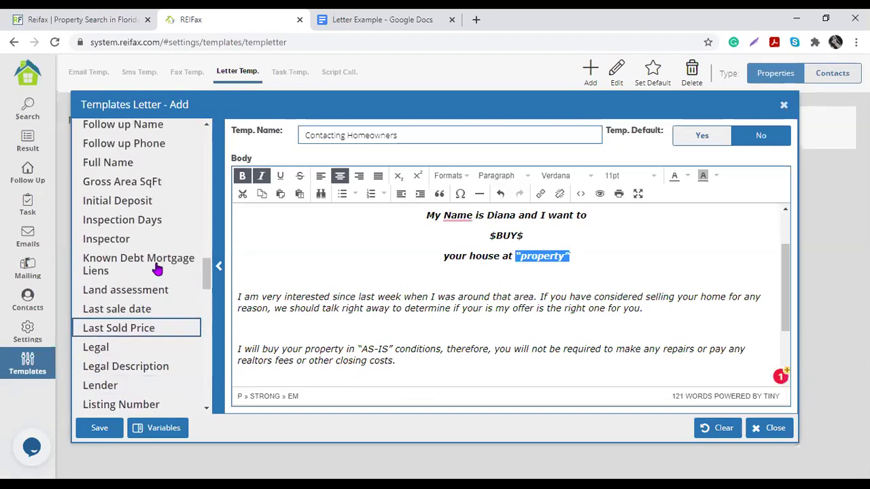
{"action": "scroll", "coordinate": [157, 270], "scroll_direction": "down", "scroll_amount": 6}
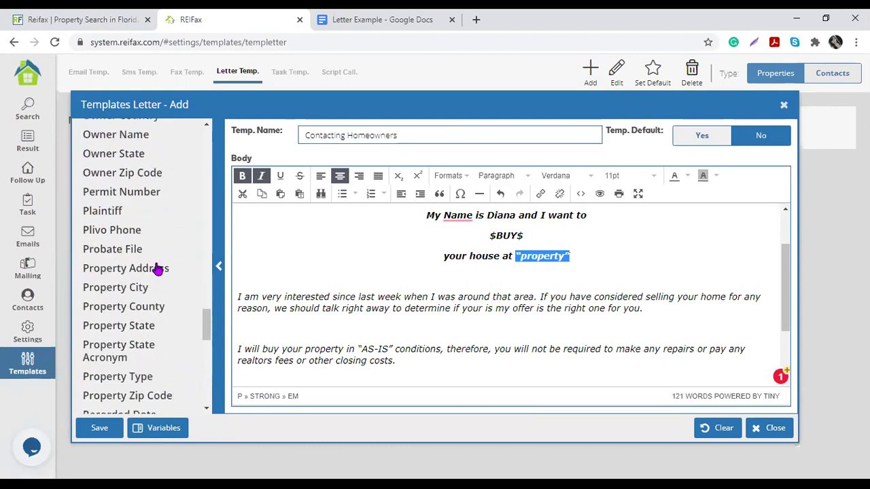
{"action": "scroll", "coordinate": [157, 270], "scroll_direction": "down", "scroll_amount": 1}
{"action": "left_click", "coordinate": [168, 243]}
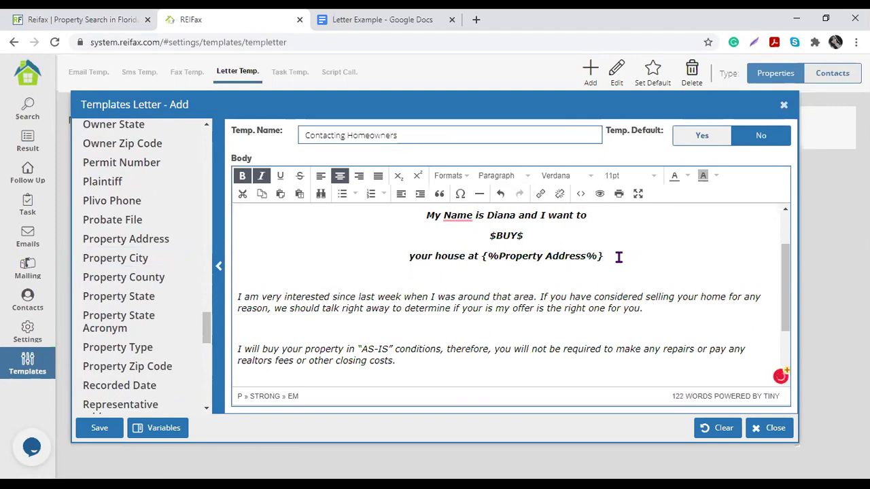
{"action": "type", "text": ","}
{"action": "left_click", "coordinate": [167, 258]}
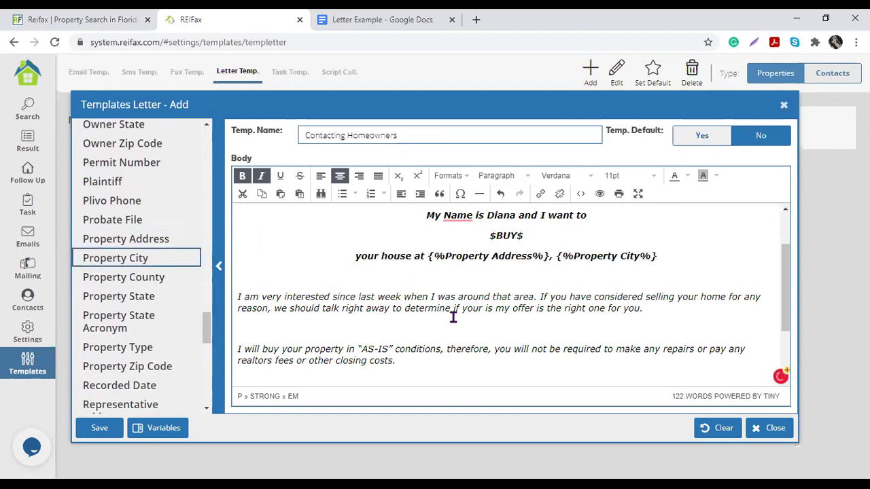
{"action": "left_click", "coordinate": [455, 318]}
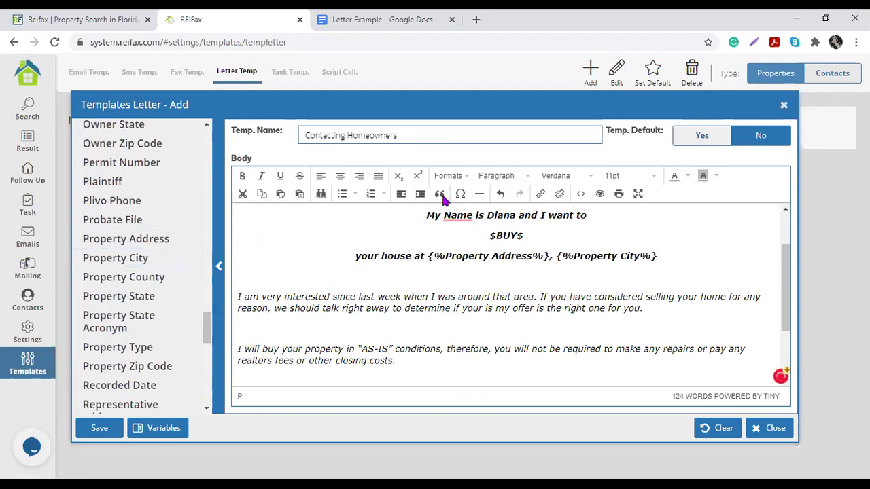
Step: Correct 'Name' to 'name' and delete the stray 'your is' from the offer sentence
{"action": "mouse_move", "coordinate": [451, 216]}
{"action": "left_click", "coordinate": [457, 250]}
{"action": "left_click", "coordinate": [371, 354]}
{"action": "left_click", "coordinate": [281, 299]}
{"action": "left_click_drag", "start_coordinate": [239, 297], "coordinate": [765, 297]}
{"action": "left_click", "coordinate": [449, 297]}
{"action": "left_click", "coordinate": [631, 297]}
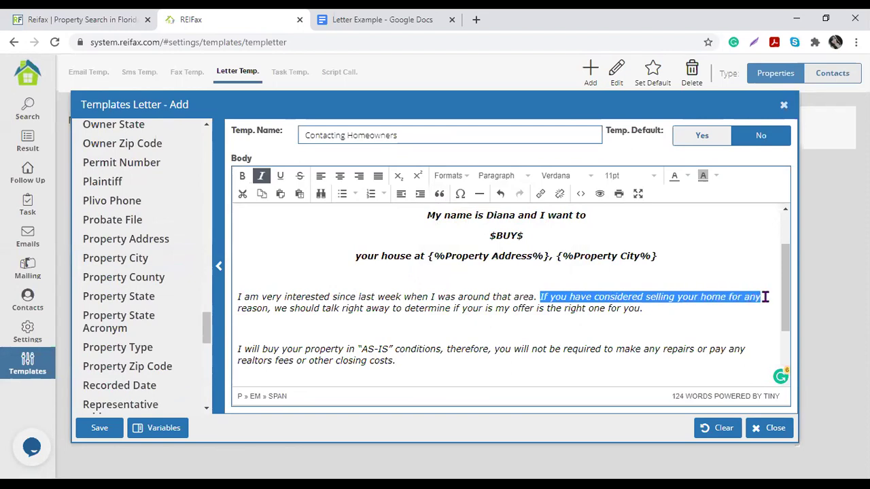
{"action": "left_click", "coordinate": [473, 307]}
{"action": "left_click_drag", "start_coordinate": [272, 309], "coordinate": [393, 310]}
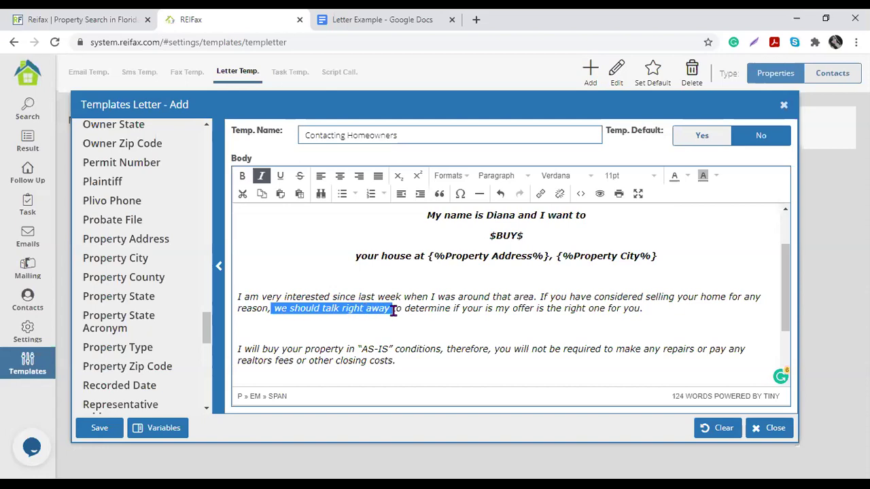
{"action": "left_click_drag", "start_coordinate": [393, 309], "coordinate": [494, 310]}
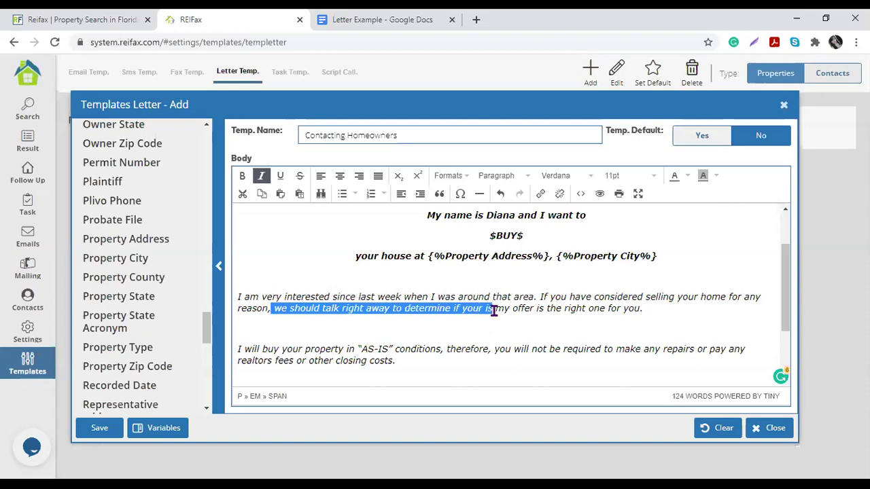
{"action": "left_click", "coordinate": [534, 310]}
{"action": "left_click_drag", "start_coordinate": [460, 310], "coordinate": [494, 311]}
{"action": "key", "text": "Delete"}
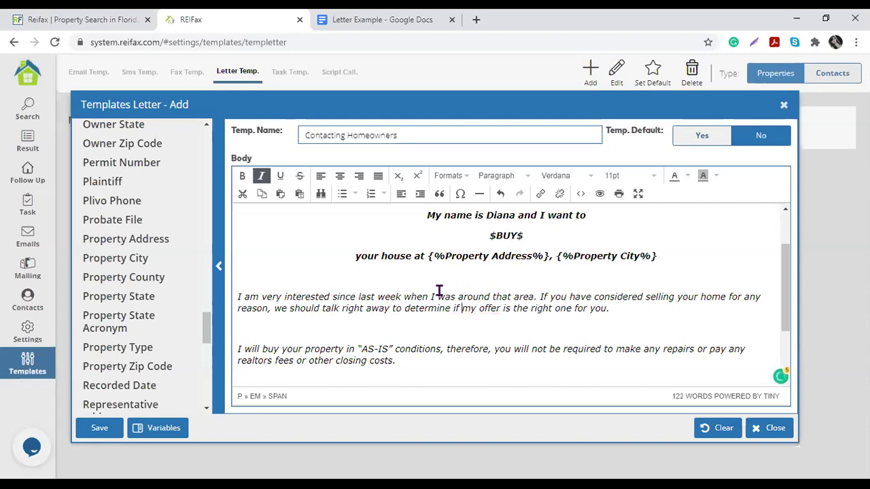
Step: Replace the “my number” placeholder with a contact phone number
{"action": "scroll", "coordinate": [408, 302], "scroll_direction": "down", "scroll_amount": 3}
{"action": "left_click", "coordinate": [354, 267]}
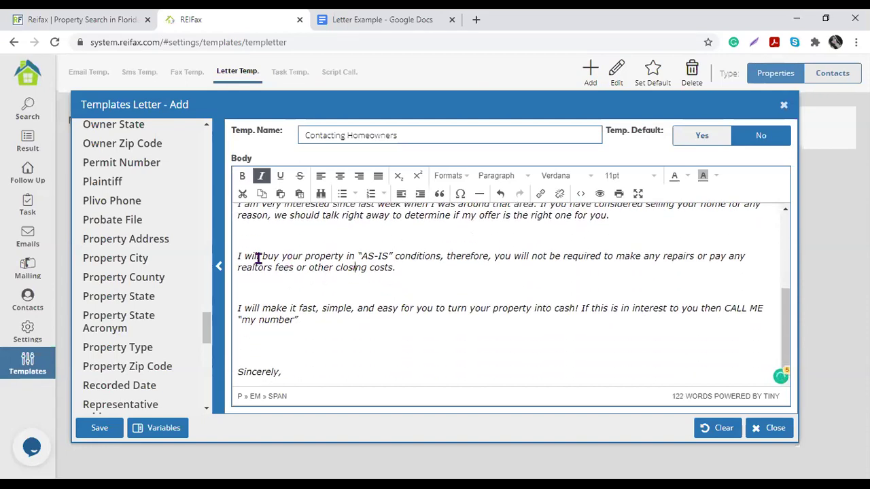
{"action": "left_click_drag", "start_coordinate": [245, 256], "coordinate": [359, 256]}
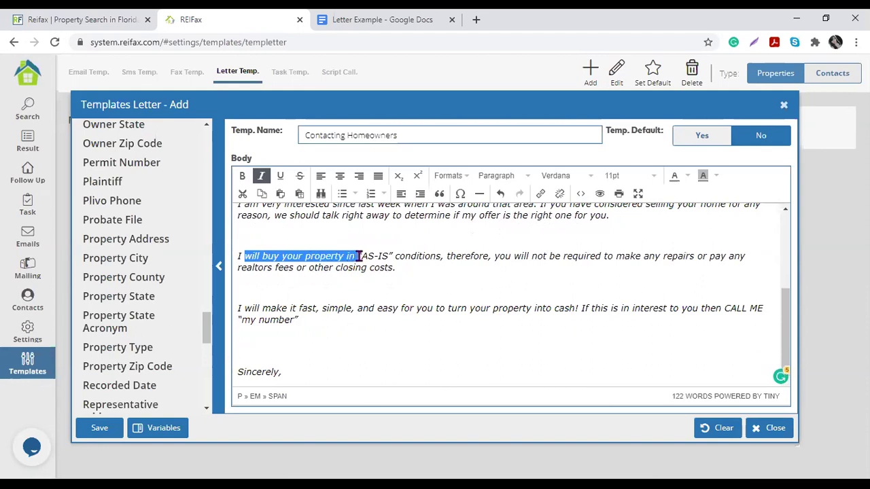
{"action": "left_click", "coordinate": [418, 255]}
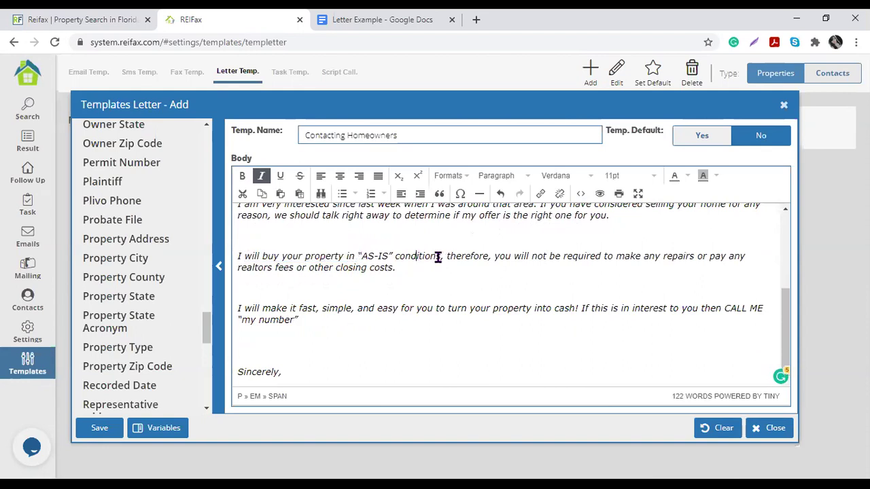
{"action": "left_click_drag", "start_coordinate": [500, 256], "coordinate": [454, 280]}
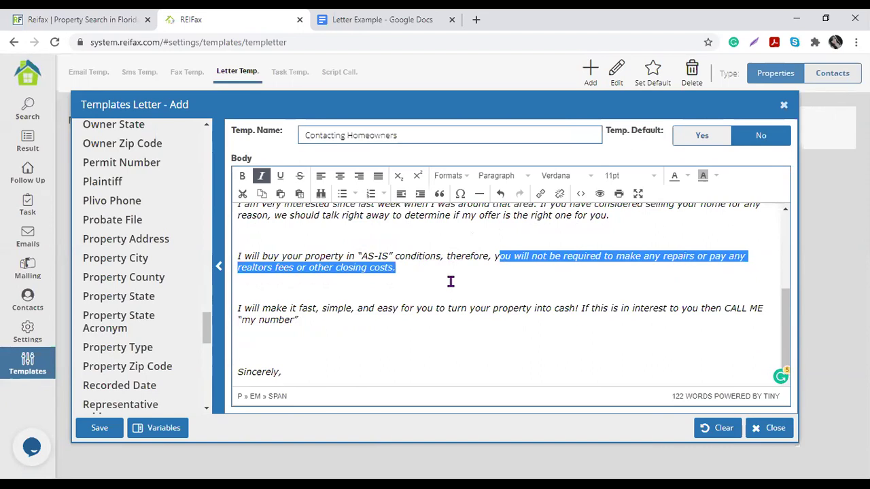
{"action": "left_click", "coordinate": [411, 324]}
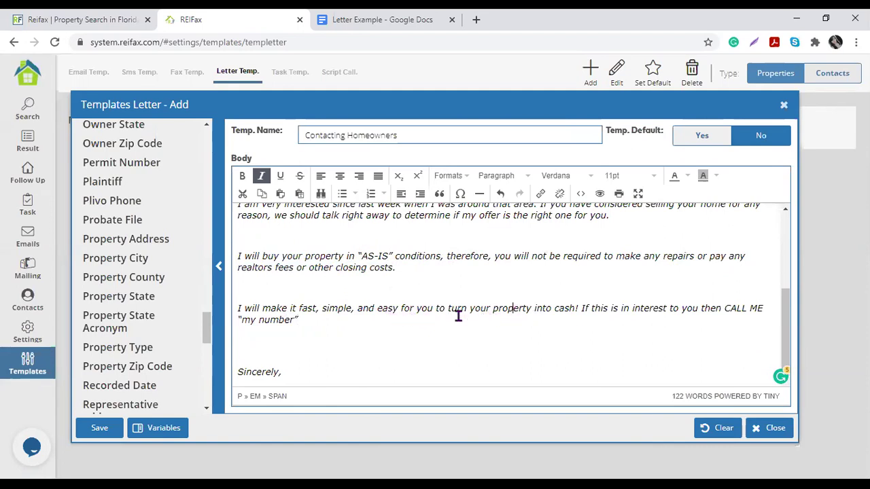
{"action": "left_click", "coordinate": [503, 307]}
{"action": "left_click_drag", "start_coordinate": [582, 308], "coordinate": [492, 317]}
{"action": "left_click_drag", "start_coordinate": [312, 320], "coordinate": [237, 321]}
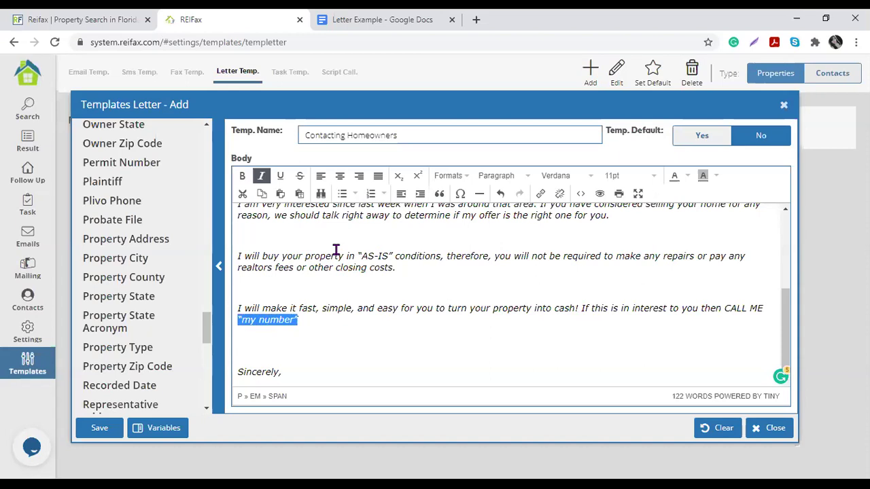
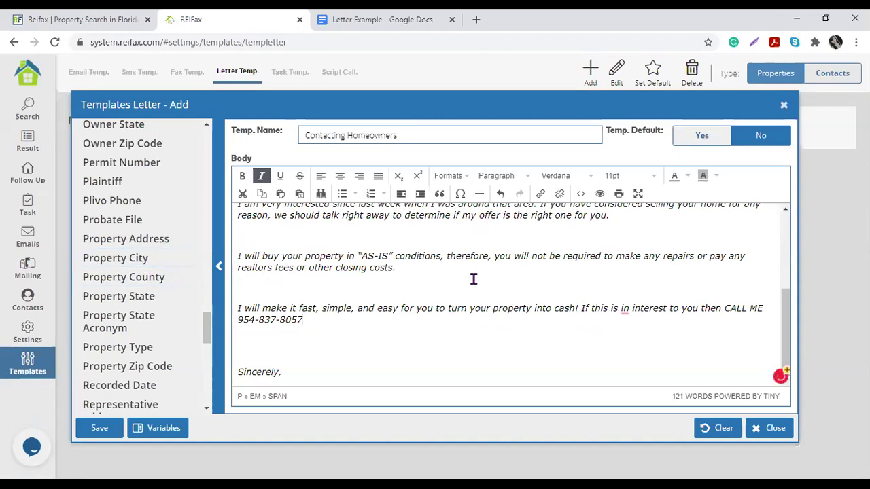
Step: Add User Name and User Last Name variables as the signature under 'Sincerely,'
{"action": "left_click", "coordinate": [320, 373]}
{"action": "key", "text": "Return"}
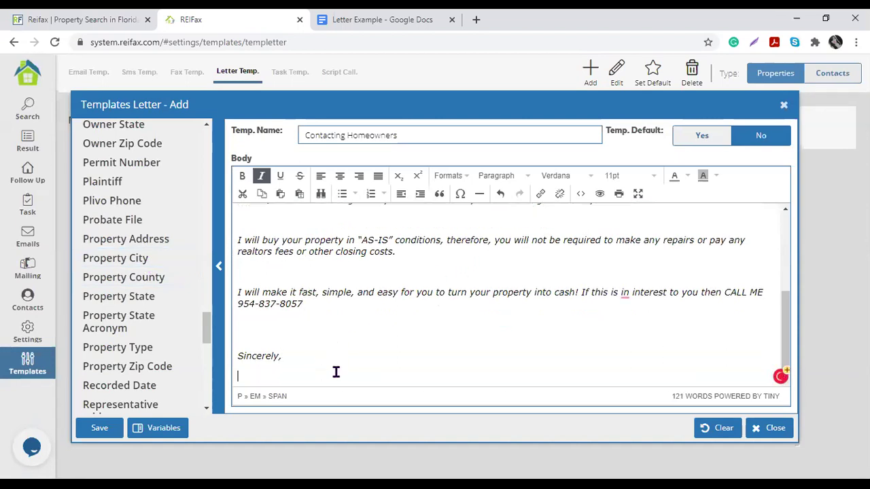
{"action": "scroll", "coordinate": [93, 291], "scroll_direction": "down", "scroll_amount": 5}
{"action": "scroll", "coordinate": [93, 291], "scroll_direction": "down", "scroll_amount": 1}
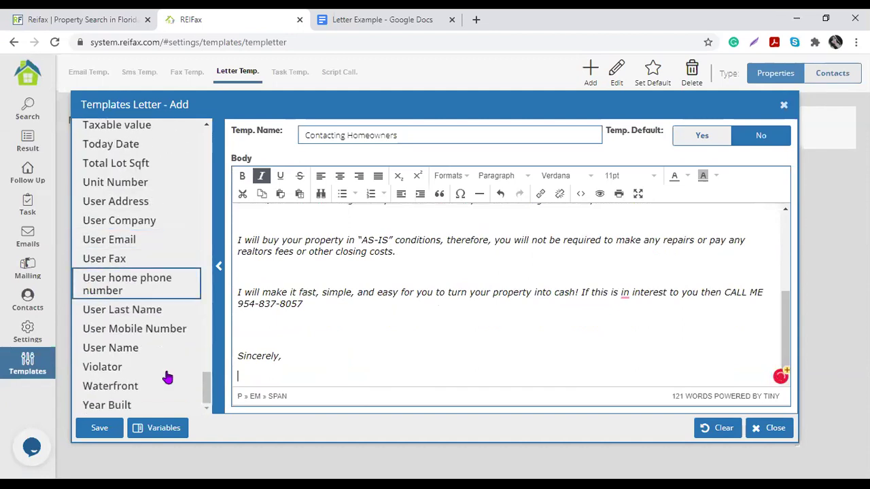
{"action": "left_click", "coordinate": [136, 355]}
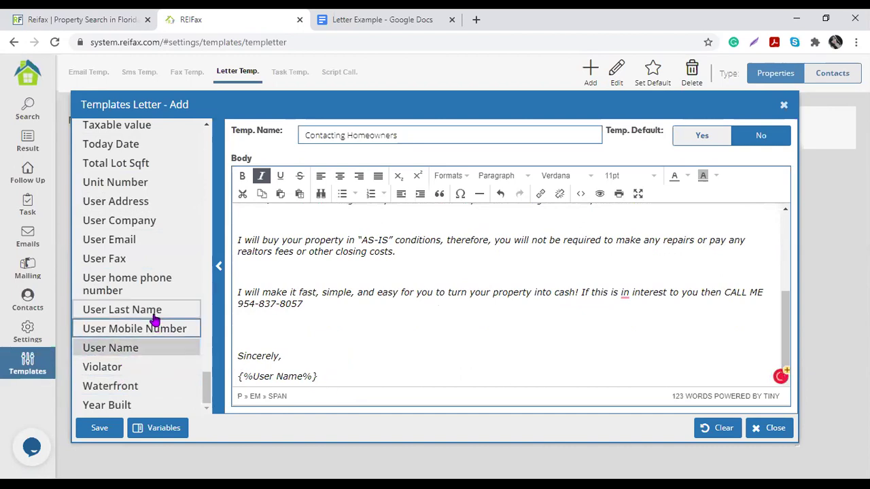
{"action": "left_click", "coordinate": [133, 311]}
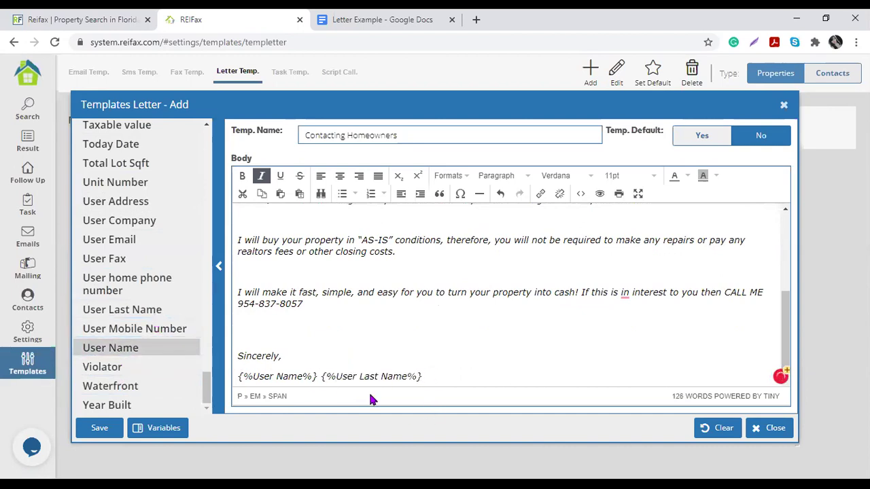
{"action": "key", "text": "Return"}
Step: Add 'Direct: {%Follow up Phone%}' and a {%Follow up Email%} line to the signature
{"action": "scroll", "coordinate": [161, 236], "scroll_direction": "up", "scroll_amount": 3}
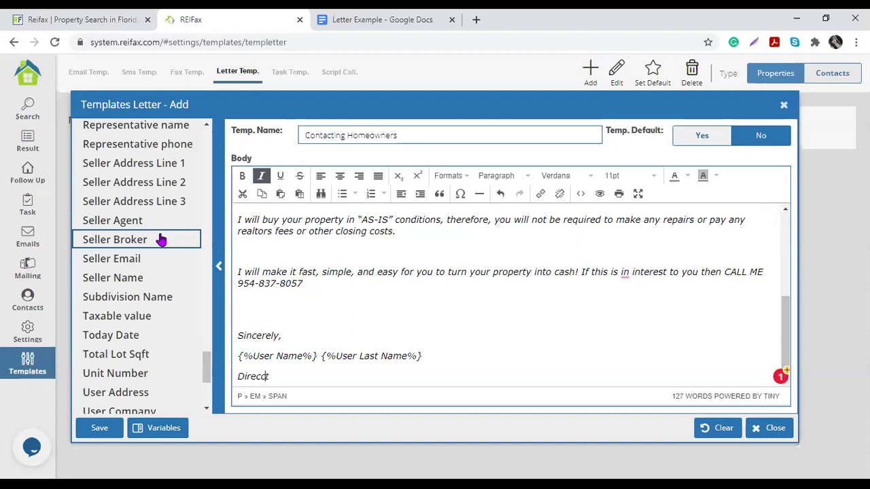
{"action": "type", "text": ":"}
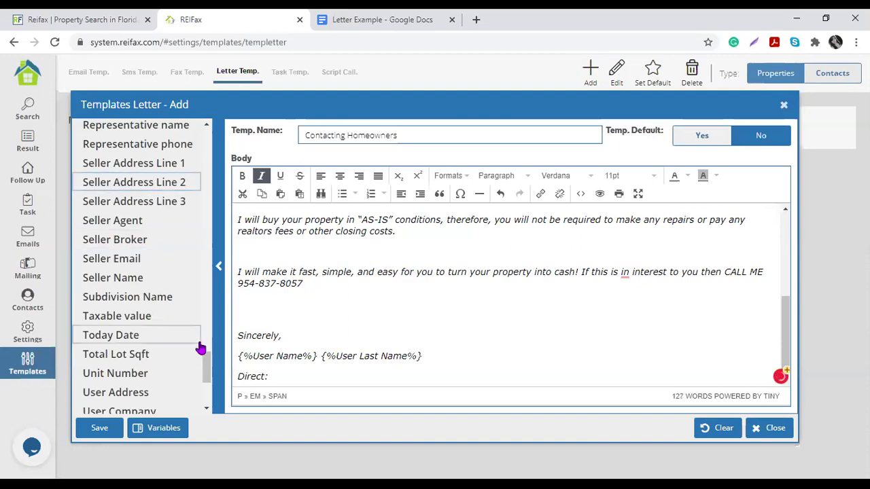
{"action": "scroll", "coordinate": [156, 344], "scroll_direction": "up", "scroll_amount": 5}
{"action": "scroll", "coordinate": [156, 344], "scroll_direction": "up", "scroll_amount": 10}
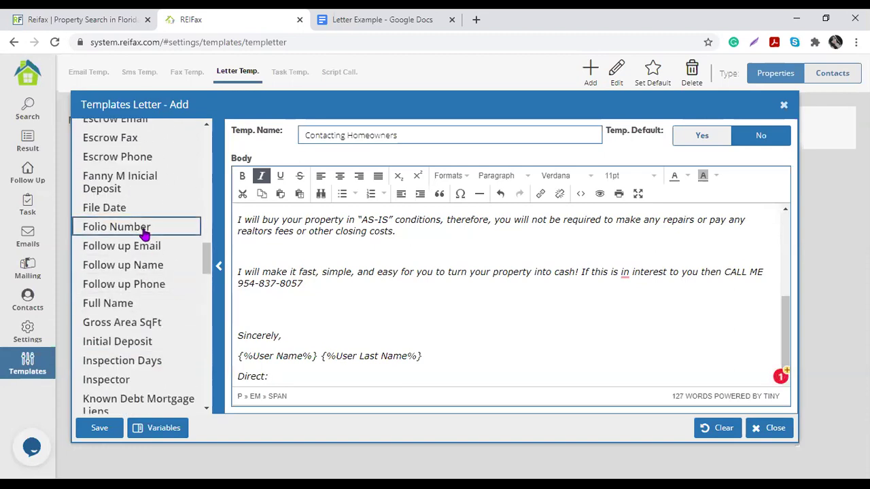
{"action": "left_click", "coordinate": [174, 291]}
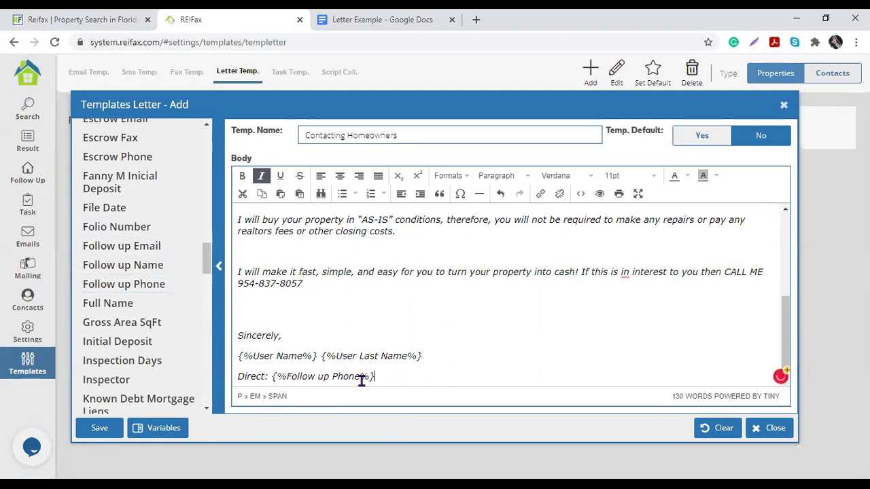
{"action": "key", "text": "Return"}
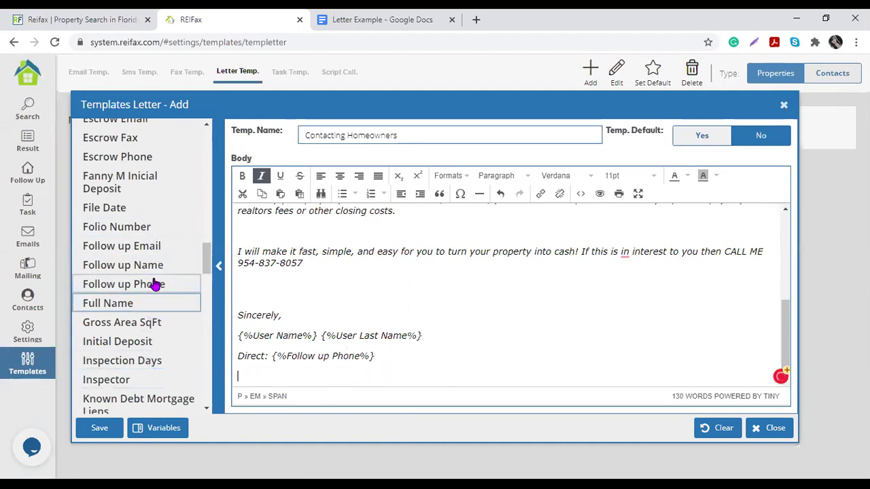
{"action": "left_click", "coordinate": [162, 250]}
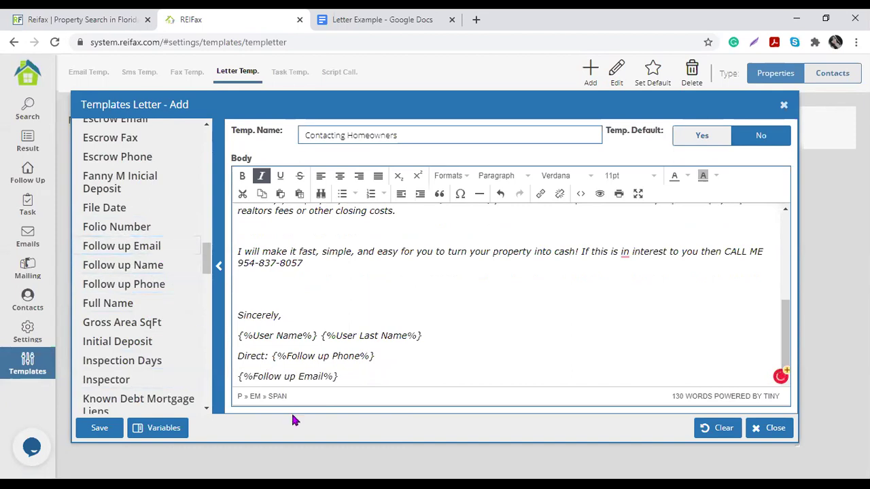
{"action": "triple_click", "coordinate": [320, 377]}
{"action": "left_click", "coordinate": [355, 375]}
{"action": "mouse_move", "coordinate": [355, 375]}
{"action": "left_mouse_down"}
{"action": "mouse_move", "coordinate": [238, 351]}
{"action": "mouse_move", "coordinate": [235, 312]}
{"action": "left_mouse_up"}
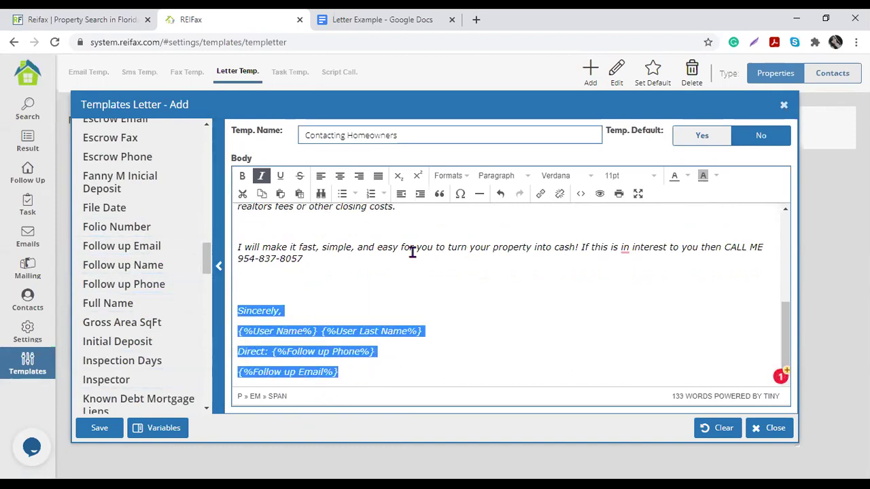
Step: Make the signature block, from 'Sincerely,' to the email line, bold
{"action": "left_click", "coordinate": [242, 176]}
{"action": "left_click", "coordinate": [509, 328]}
{"action": "left_click_drag", "start_coordinate": [384, 373], "coordinate": [245, 297]}
{"action": "left_click", "coordinate": [513, 307]}
{"action": "scroll", "coordinate": [513, 316], "scroll_direction": "up", "scroll_amount": 10}
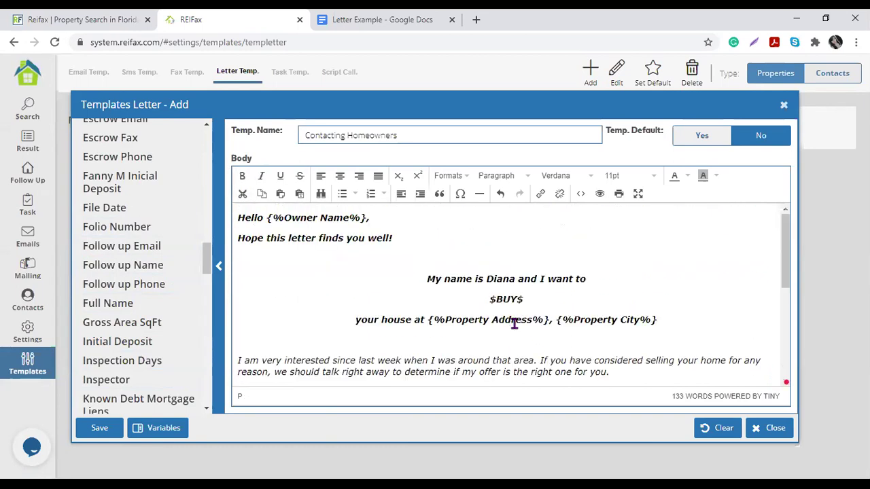
Step: Colour the three centred lines about buying the house blue
{"action": "left_click_drag", "start_coordinate": [674, 319], "coordinate": [420, 282]}
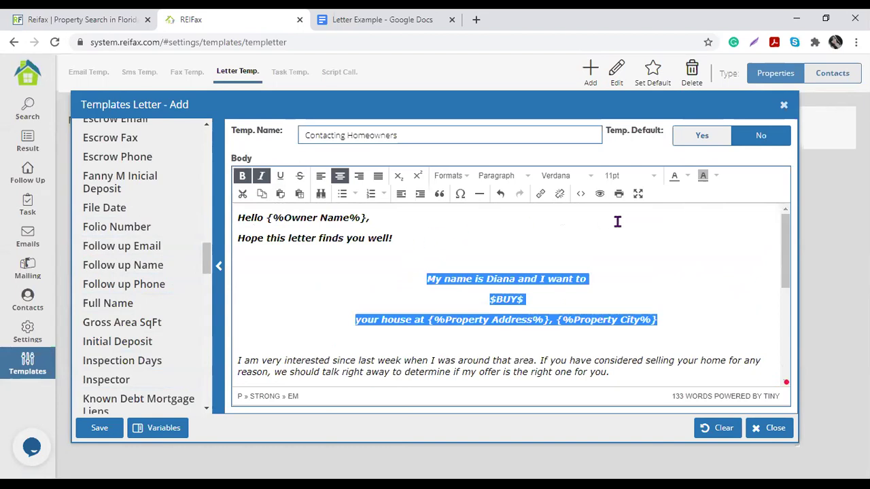
{"action": "left_click", "coordinate": [688, 177]}
{"action": "left_click", "coordinate": [695, 209]}
{"action": "left_click", "coordinate": [410, 316]}
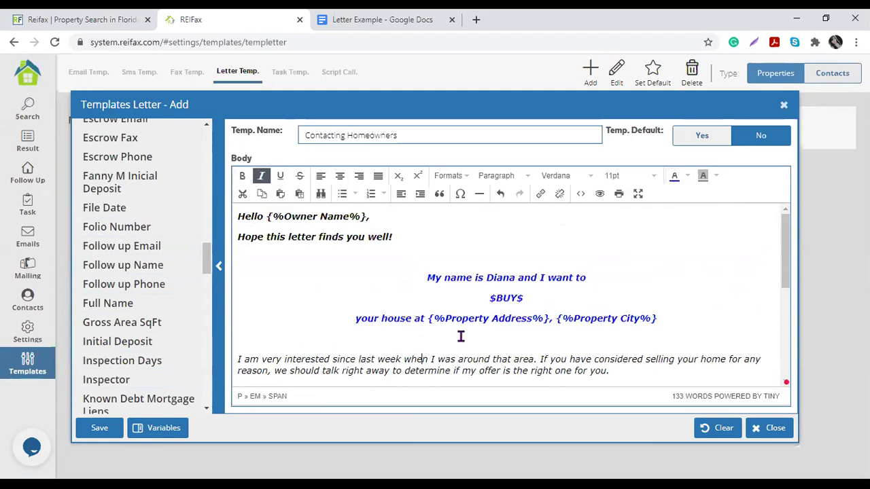
{"action": "scroll", "coordinate": [460, 336], "scroll_direction": "down", "scroll_amount": 3}
{"action": "scroll", "coordinate": [487, 328], "scroll_direction": "down", "scroll_amount": 3}
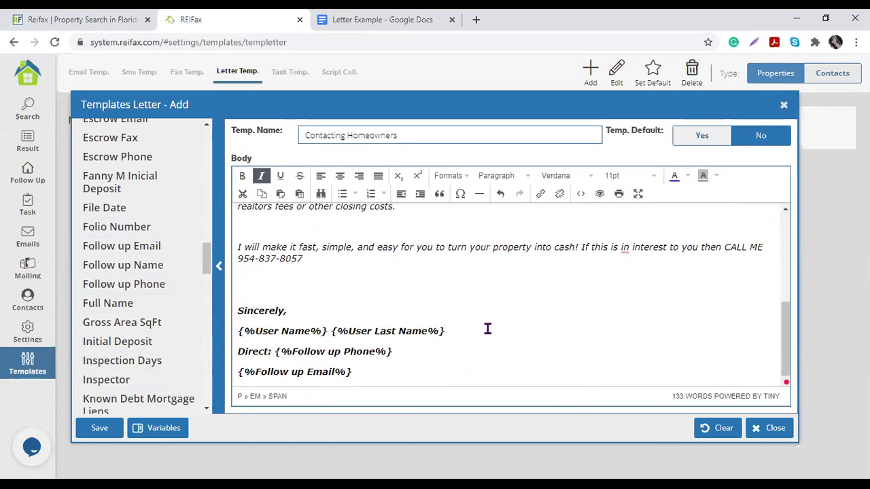
{"action": "scroll", "coordinate": [488, 328], "scroll_direction": "up", "scroll_amount": 8}
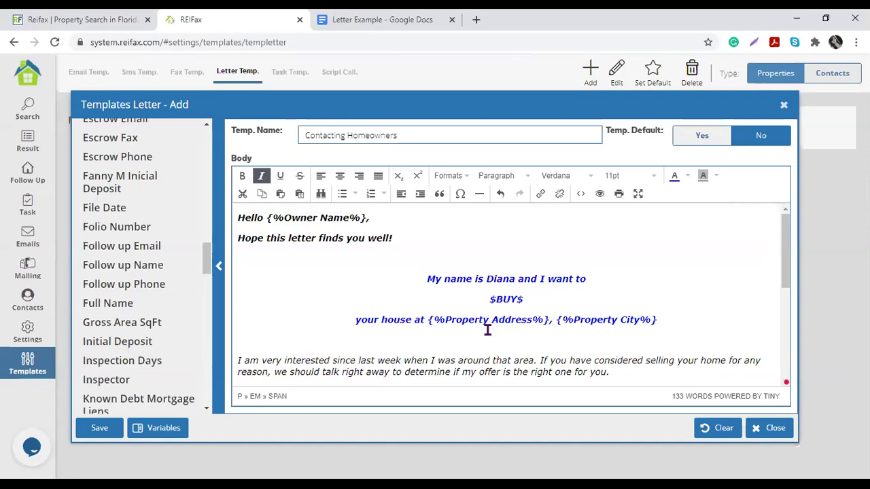
{"action": "scroll", "coordinate": [487, 330], "scroll_direction": "down", "scroll_amount": 5}
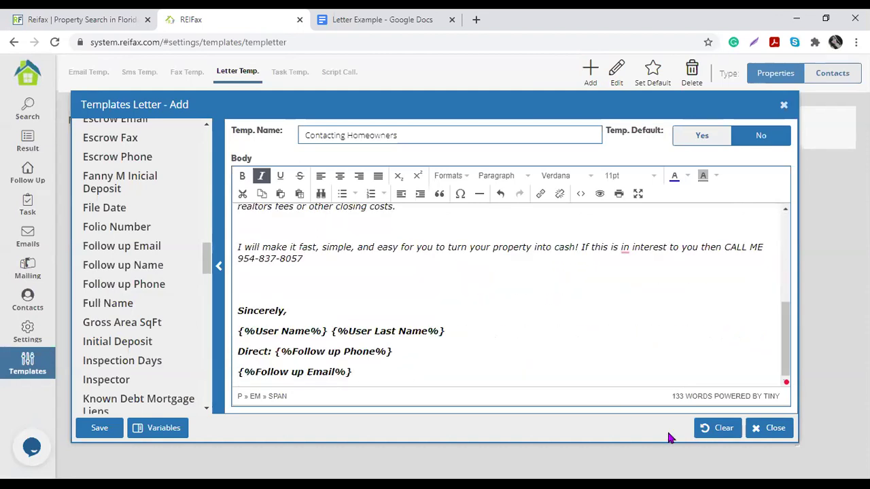
Step: Save the Contacting Homeowners template and set it as the default letter template
{"action": "left_click", "coordinate": [100, 428]}
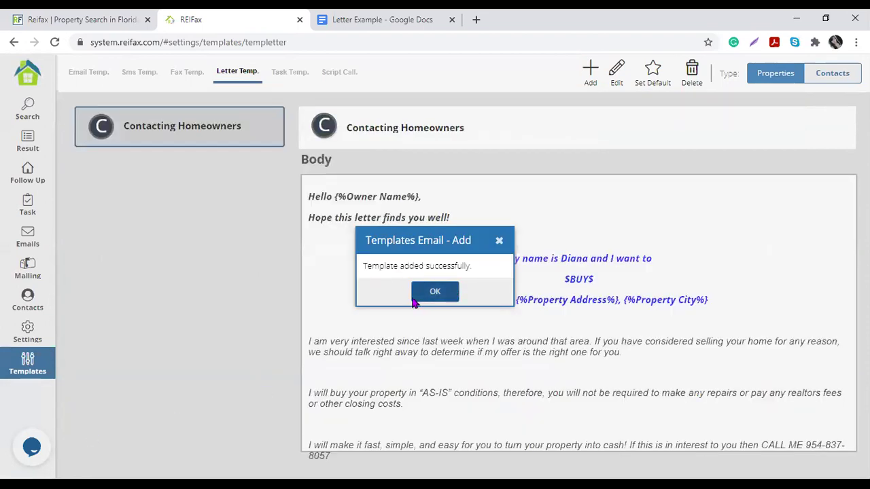
{"action": "left_click", "coordinate": [425, 298]}
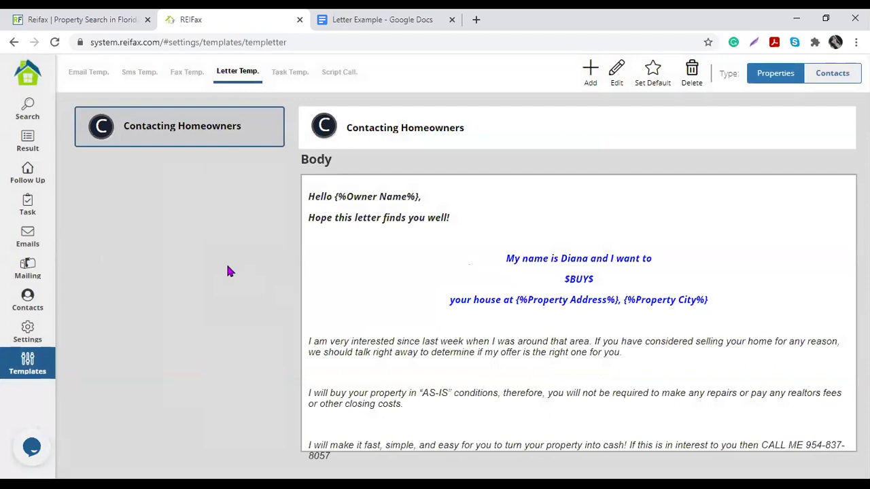
{"action": "left_click", "coordinate": [269, 131]}
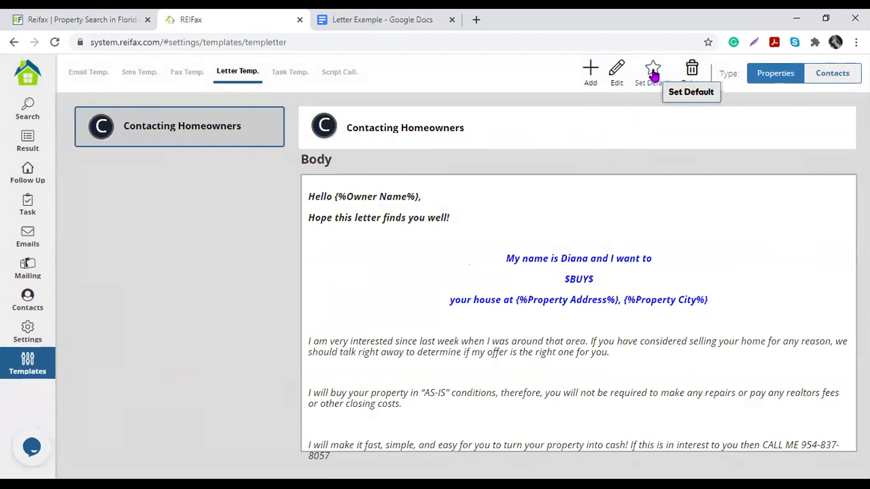
{"action": "left_click", "coordinate": [653, 75]}
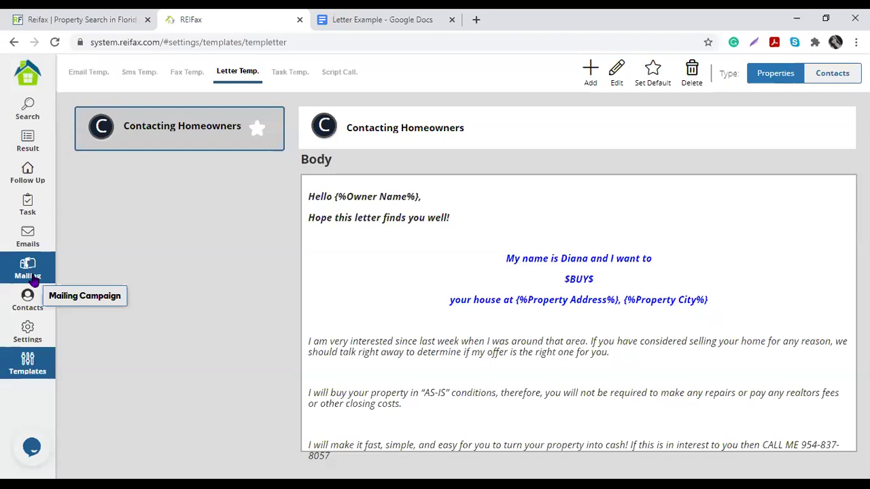
Step: Open the MD Off Market Pre-foreclosure Feb 12th 2021 campaign's 187 properties and select the first property
{"action": "left_click", "coordinate": [30, 270]}
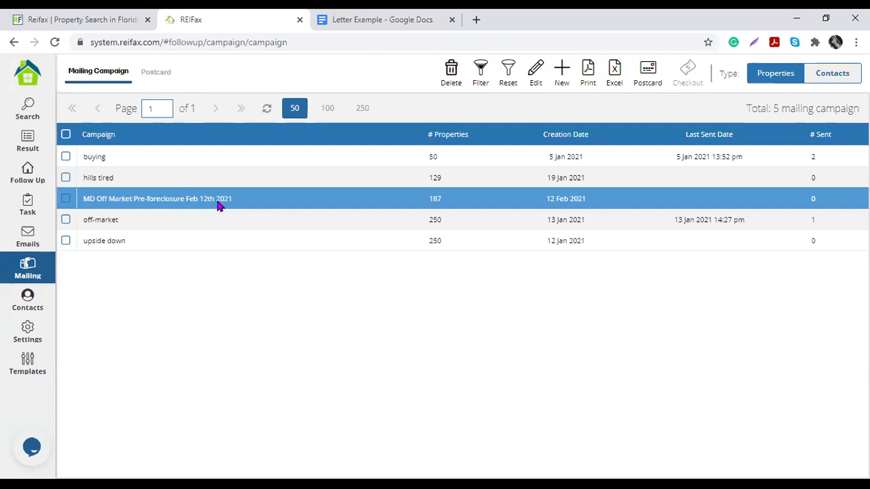
{"action": "double_click", "coordinate": [219, 202]}
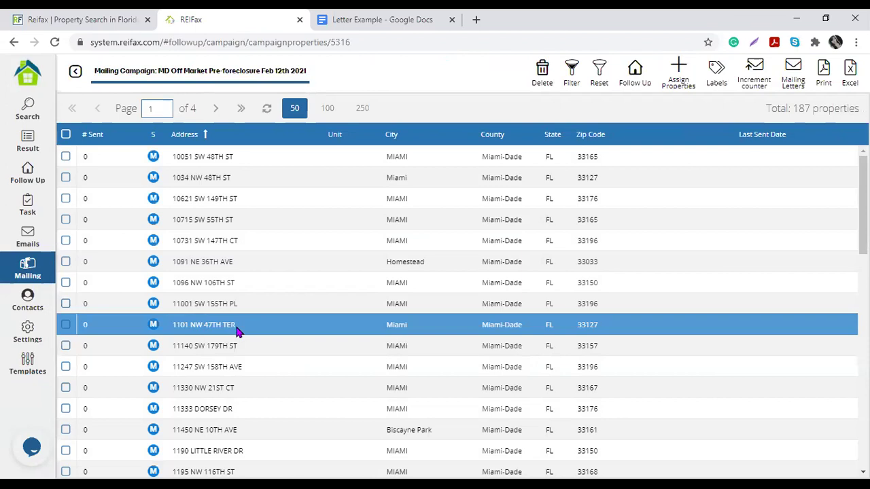
{"action": "left_click_drag", "start_coordinate": [792, 108], "coordinate": [859, 109]}
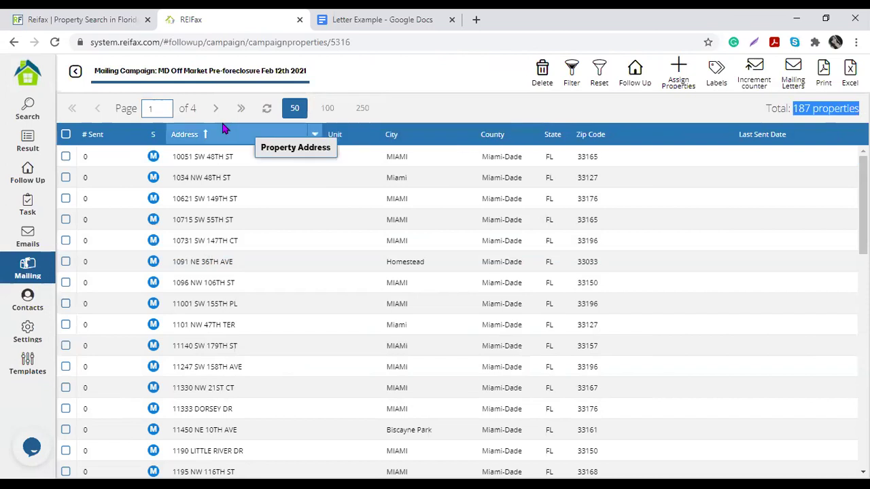
{"action": "left_click", "coordinate": [356, 110]}
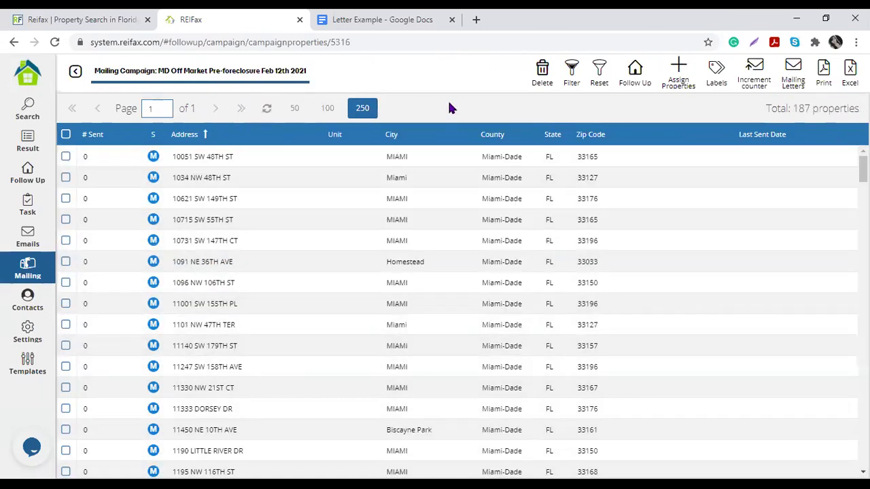
{"action": "scroll", "coordinate": [487, 265], "scroll_direction": "down", "scroll_amount": 20}
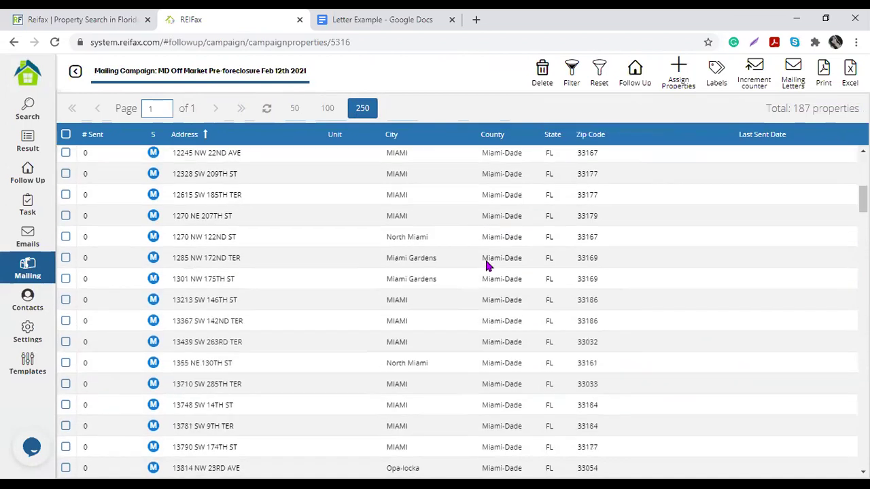
{"action": "scroll", "coordinate": [487, 265], "scroll_direction": "down", "scroll_amount": 3}
{"action": "scroll", "coordinate": [484, 261], "scroll_direction": "up", "scroll_amount": 20}
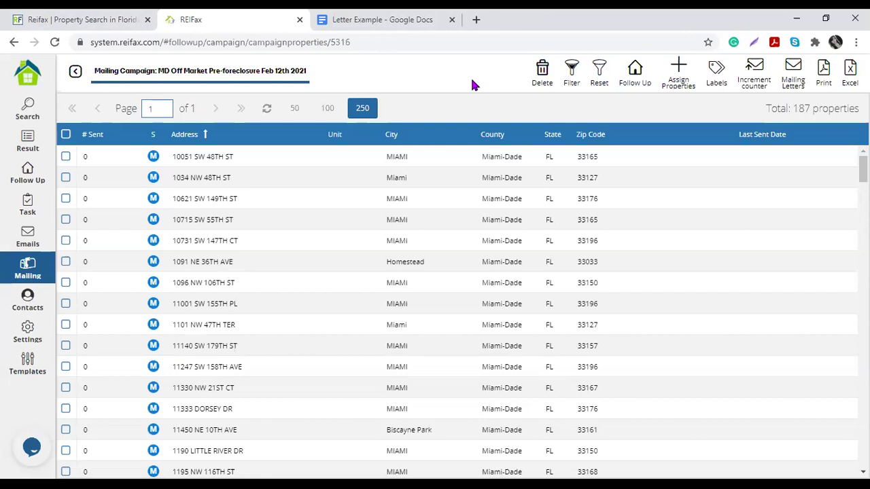
{"action": "left_click", "coordinate": [294, 113]}
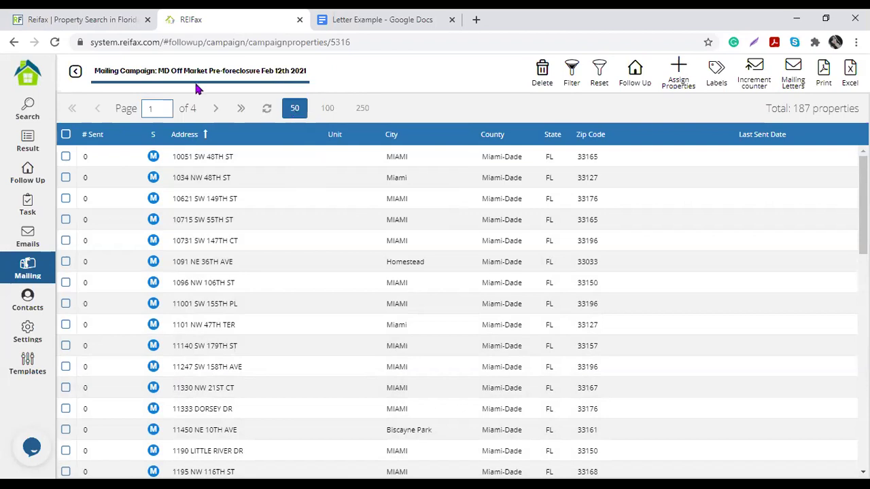
{"action": "left_click", "coordinate": [66, 156]}
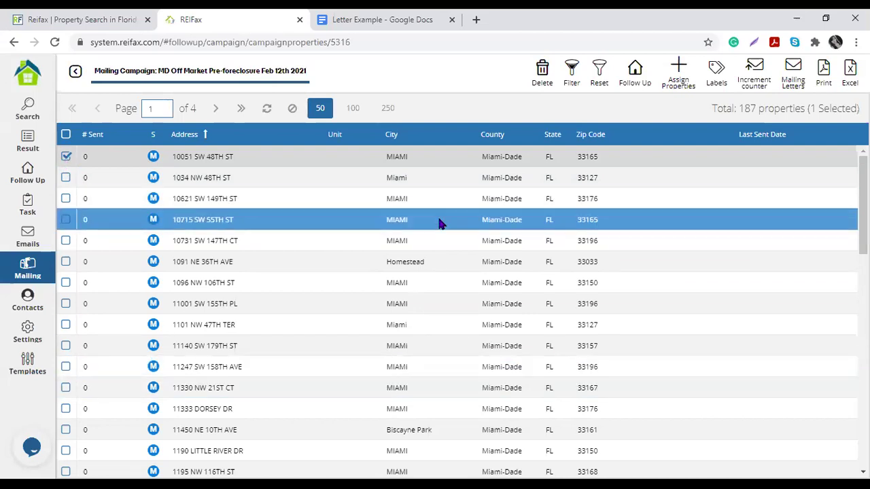
Step: Create the personalized letter for the selected property and open the one-page letter PDF
{"action": "left_click", "coordinate": [794, 71]}
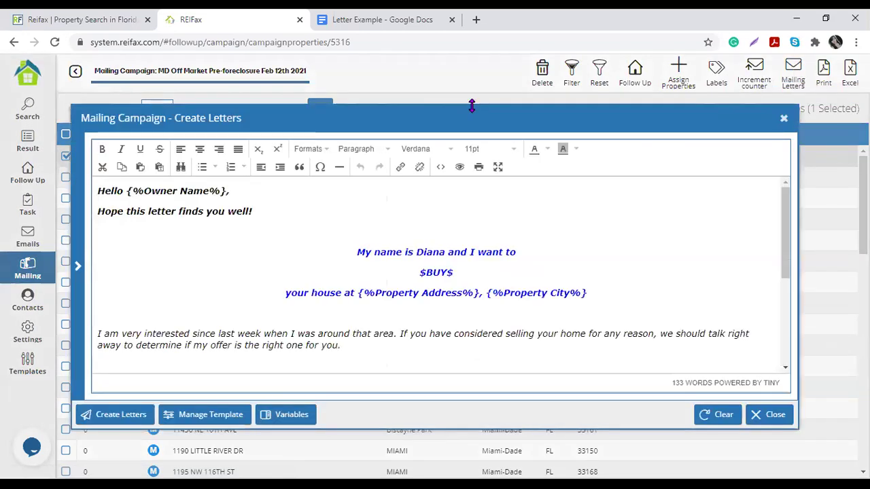
{"action": "scroll", "coordinate": [489, 227], "scroll_direction": "down", "scroll_amount": 3}
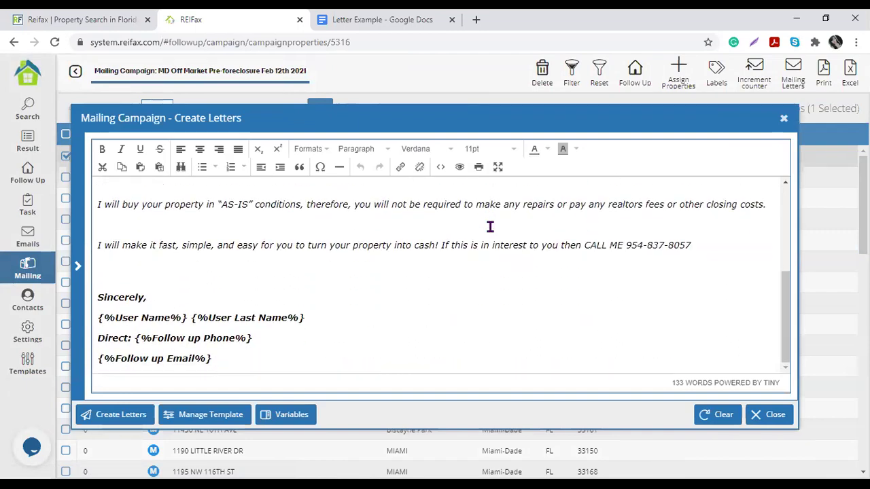
{"action": "scroll", "coordinate": [490, 227], "scroll_direction": "up", "scroll_amount": 3}
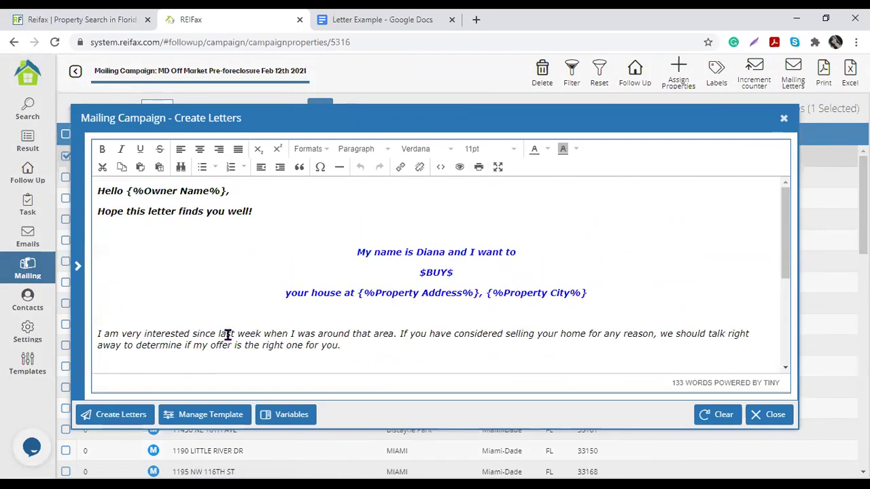
{"action": "left_click", "coordinate": [115, 416]}
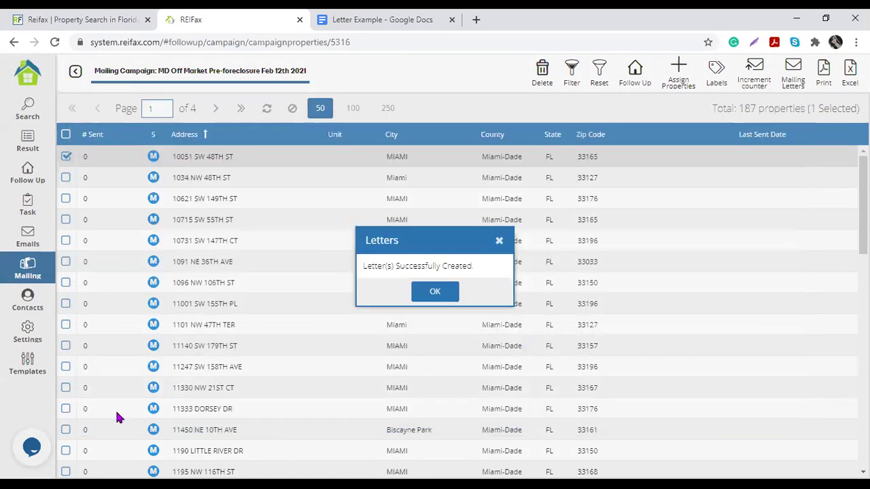
{"action": "left_click", "coordinate": [438, 294]}
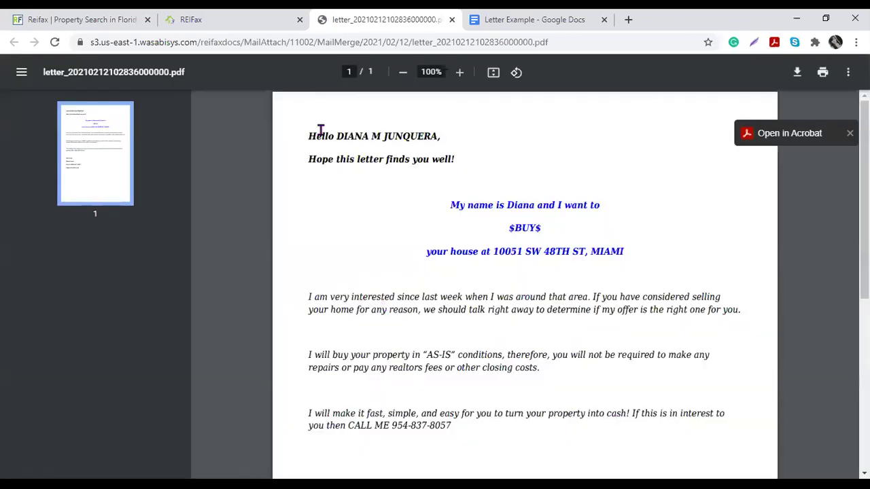
Step: Check the {%Owner Name%} placeholder in the Create Letters template greeting against the merged PDF
{"action": "left_click", "coordinate": [248, 21]}
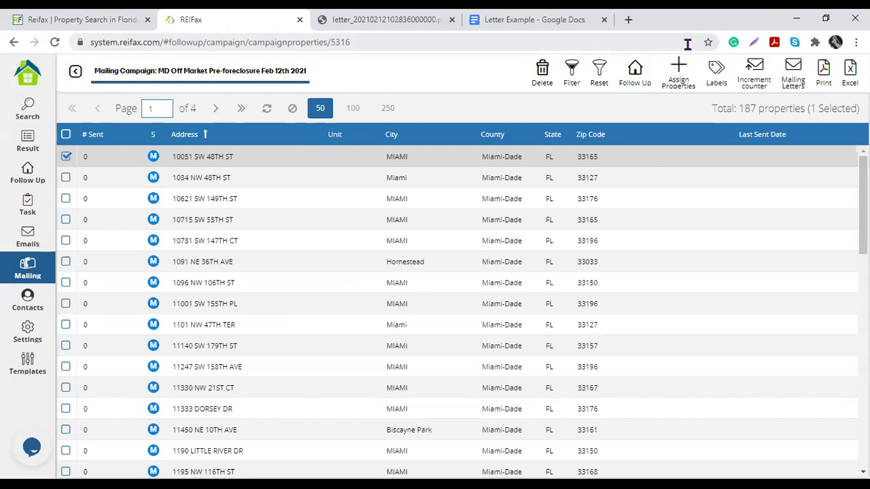
{"action": "left_click", "coordinate": [388, 19]}
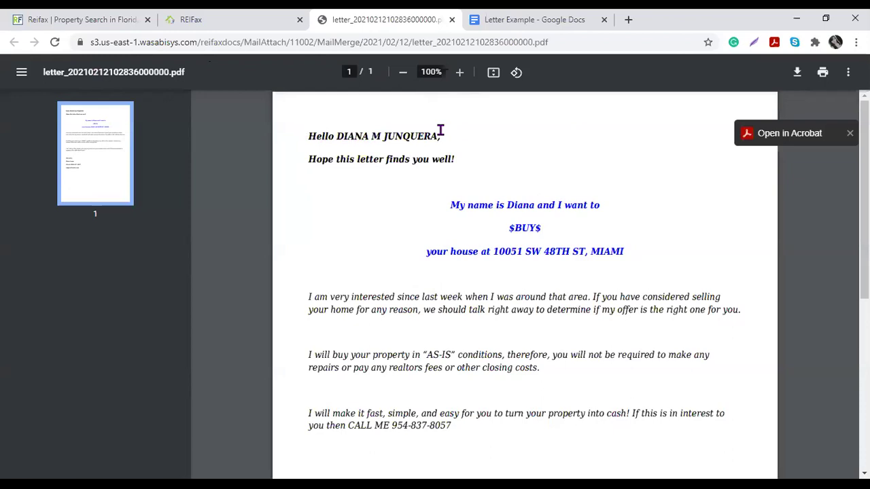
{"action": "left_click", "coordinate": [238, 15]}
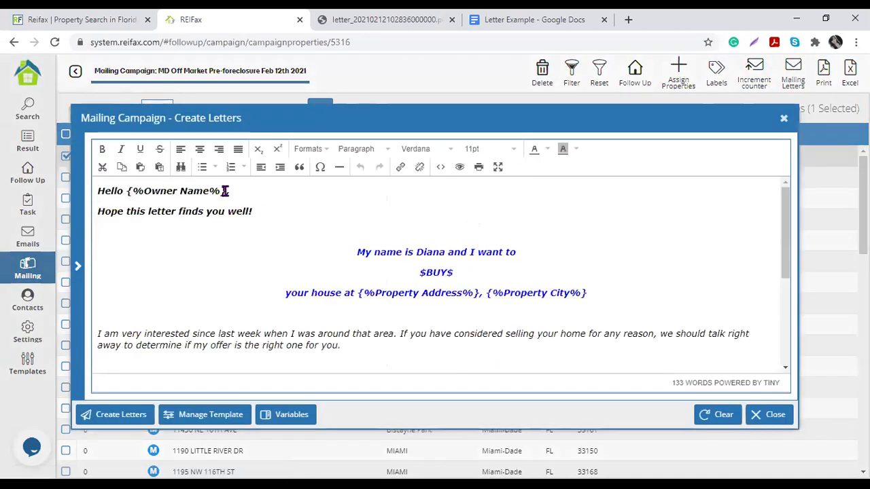
{"action": "left_click_drag", "start_coordinate": [226, 191], "coordinate": [126, 191]}
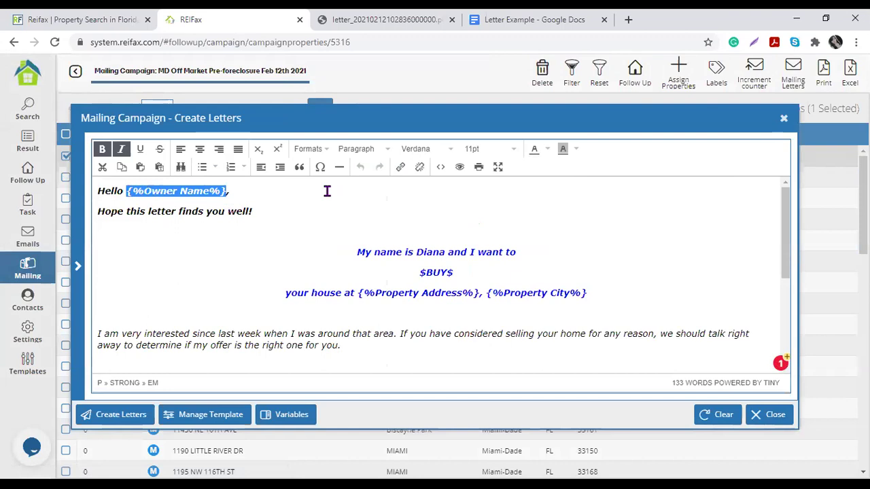
Step: Check the merged letter PDF's greeting and signature block, then close the Create Letters dialog
{"action": "left_click", "coordinate": [406, 20]}
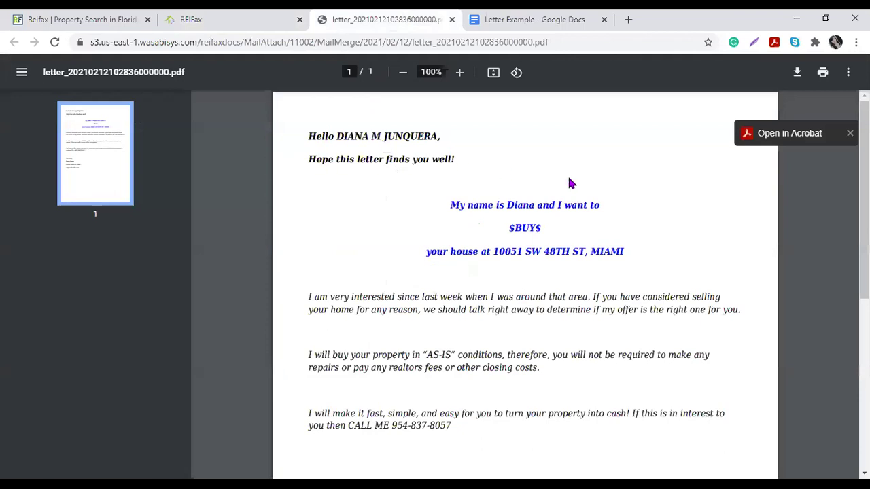
{"action": "scroll", "coordinate": [595, 202], "scroll_direction": "down", "scroll_amount": 2}
{"action": "scroll", "coordinate": [595, 202], "scroll_direction": "up", "scroll_amount": 1}
{"action": "left_click_drag", "start_coordinate": [488, 188], "coordinate": [625, 187]}
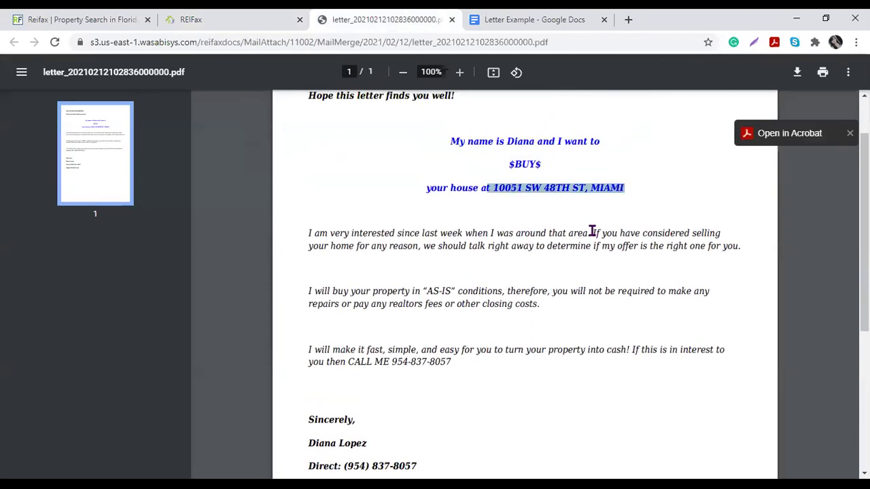
{"action": "scroll", "coordinate": [576, 231], "scroll_direction": "up", "scroll_amount": 1}
{"action": "scroll", "coordinate": [552, 249], "scroll_direction": "down", "scroll_amount": 3}
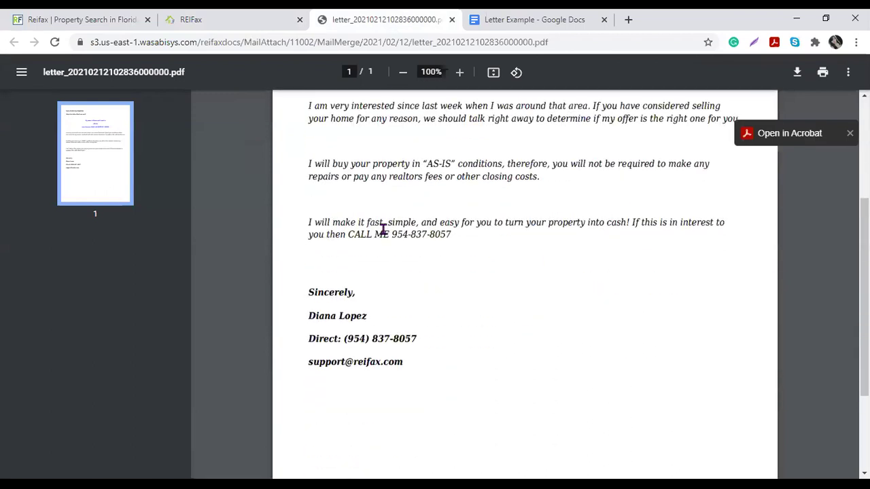
{"action": "mouse_move", "coordinate": [307, 315]}
{"action": "left_mouse_down"}
{"action": "mouse_move", "coordinate": [423, 369]}
{"action": "mouse_move", "coordinate": [408, 361]}
{"action": "left_mouse_up"}
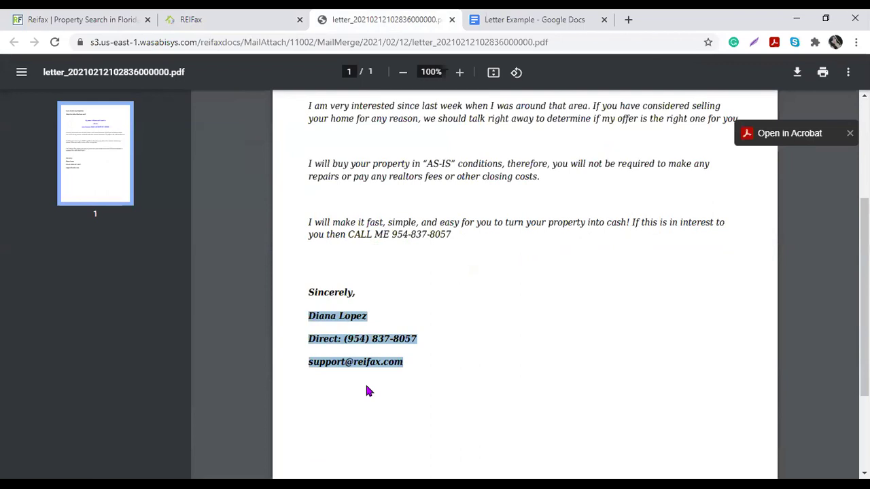
{"action": "scroll", "coordinate": [576, 311], "scroll_direction": "up", "scroll_amount": 2}
{"action": "scroll", "coordinate": [576, 307], "scroll_direction": "down", "scroll_amount": 4}
{"action": "scroll", "coordinate": [575, 307], "scroll_direction": "up", "scroll_amount": 5}
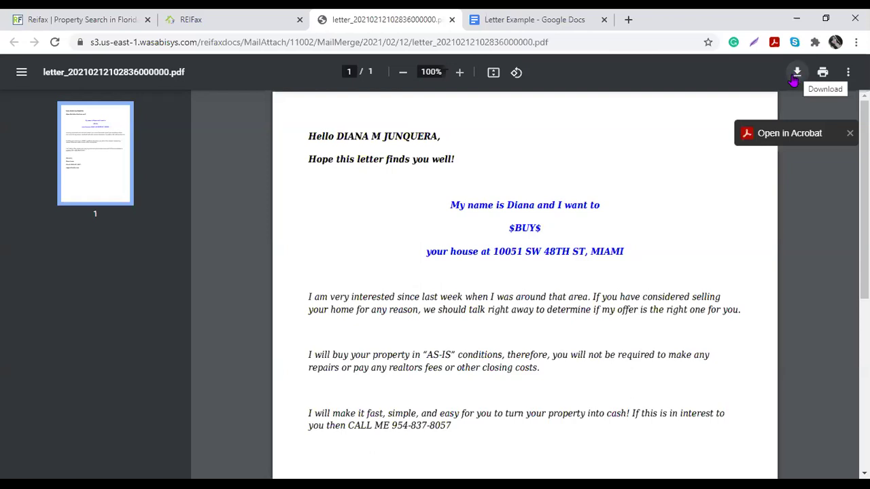
{"action": "left_click", "coordinate": [259, 20]}
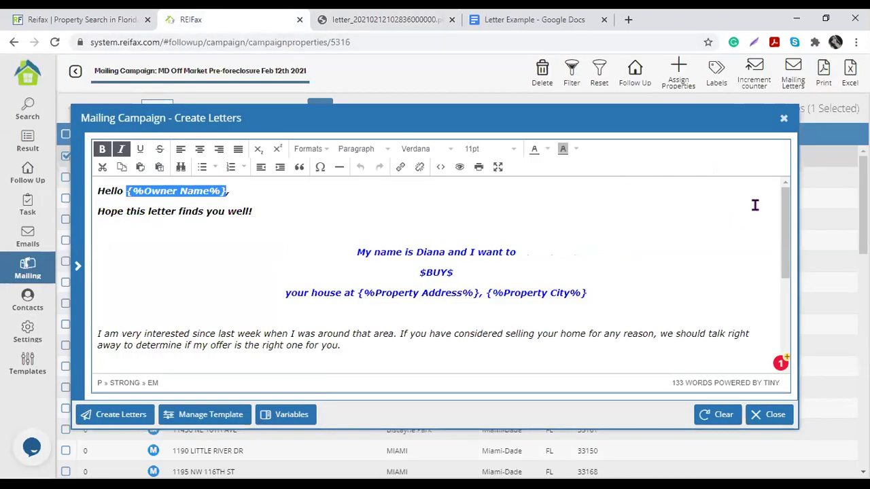
{"action": "left_click", "coordinate": [784, 118]}
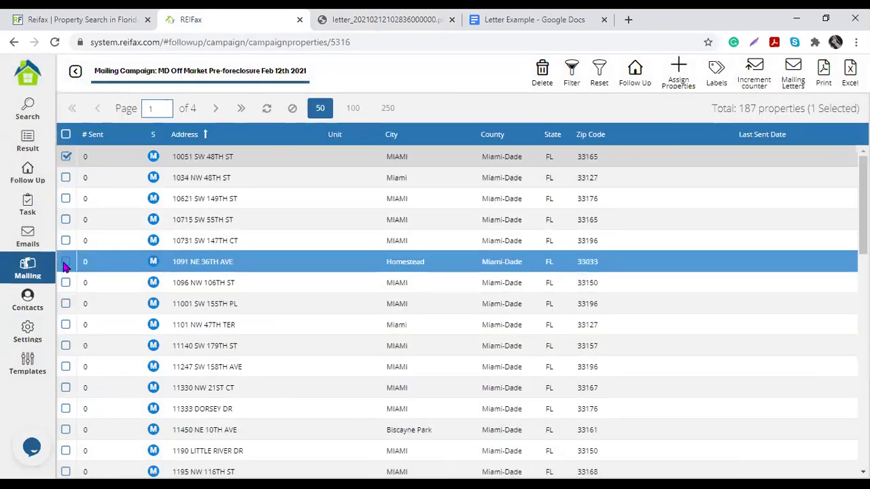
Step: Check rows 1–6, browse saved templates without choosing one, and create their merged letters
{"action": "left_click", "coordinate": [65, 262], "text": "shift"}
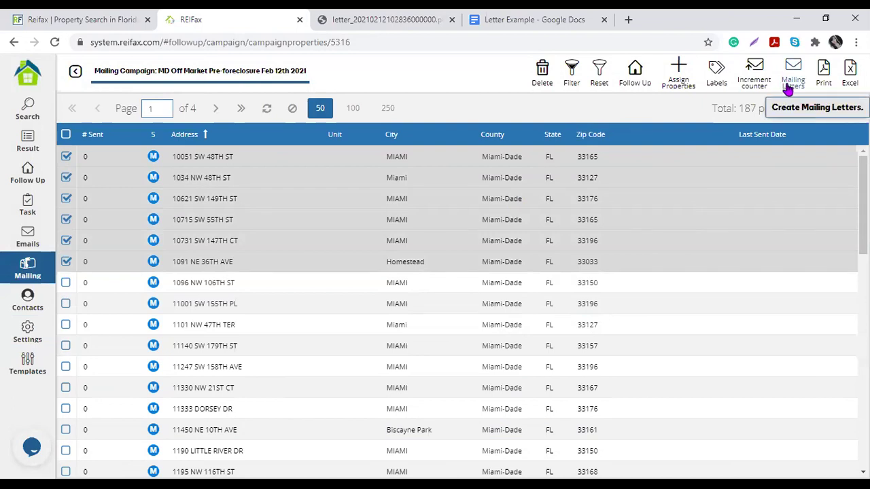
{"action": "left_click", "coordinate": [791, 82]}
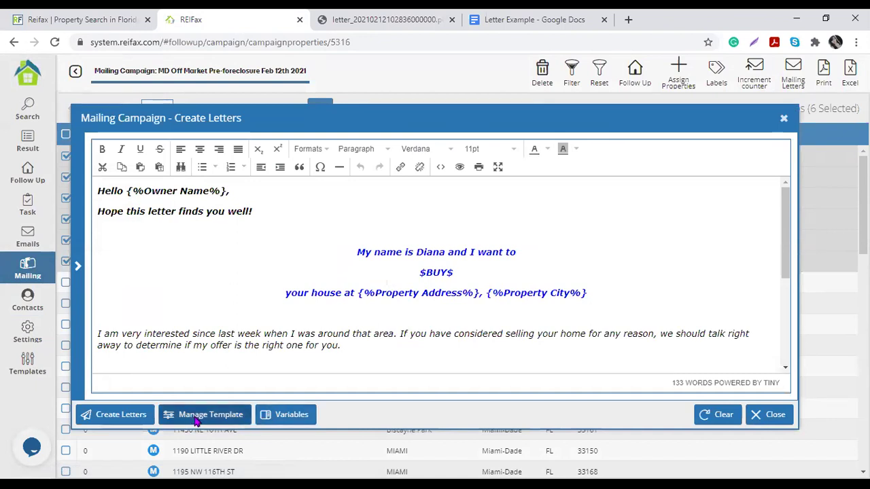
{"action": "left_click", "coordinate": [196, 420]}
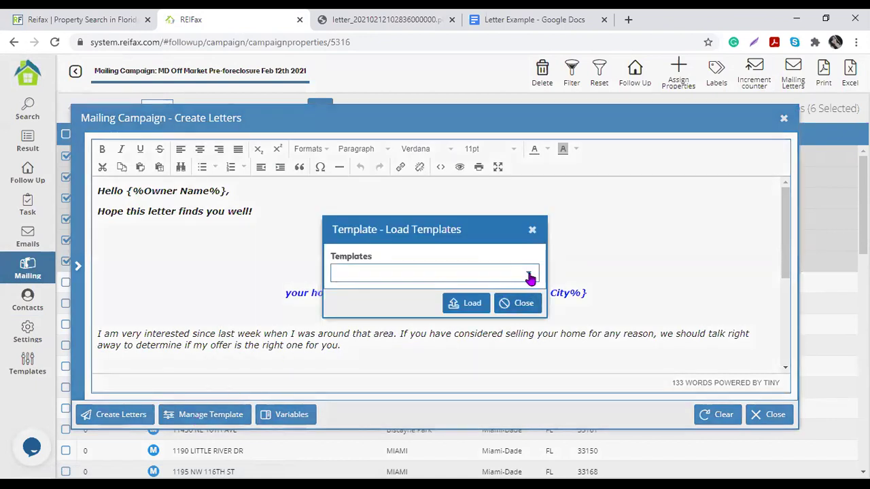
{"action": "left_click", "coordinate": [528, 275]}
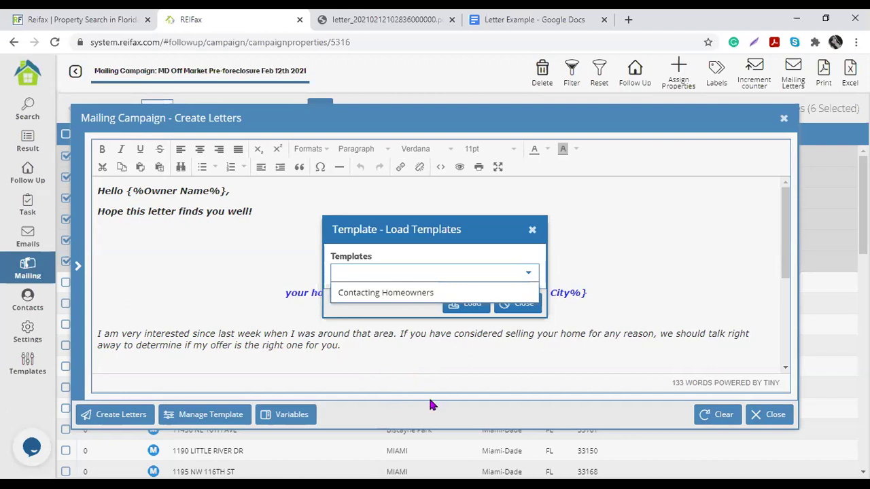
{"action": "left_click", "coordinate": [435, 357]}
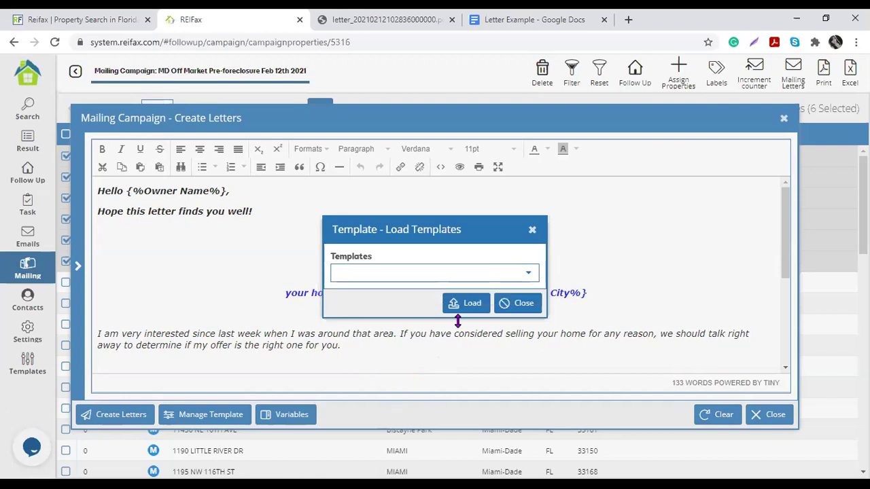
{"action": "left_click", "coordinate": [532, 230]}
{"action": "left_click", "coordinate": [108, 415]}
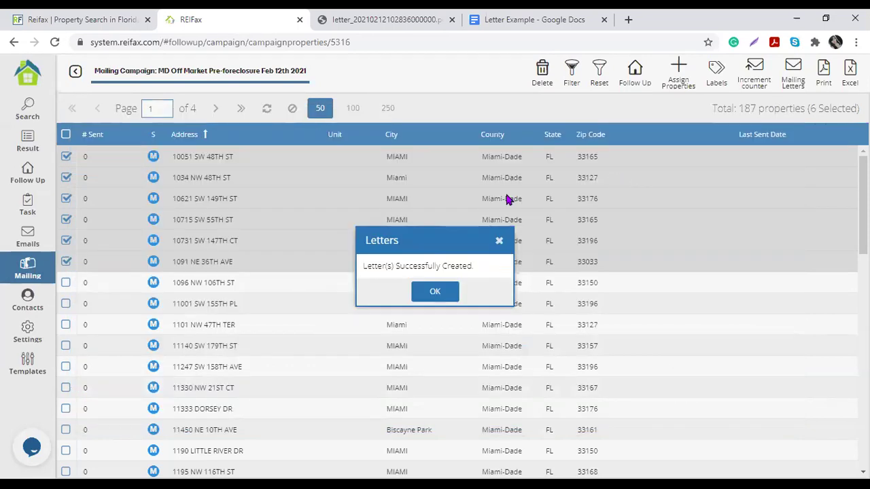
{"action": "left_click", "coordinate": [441, 300]}
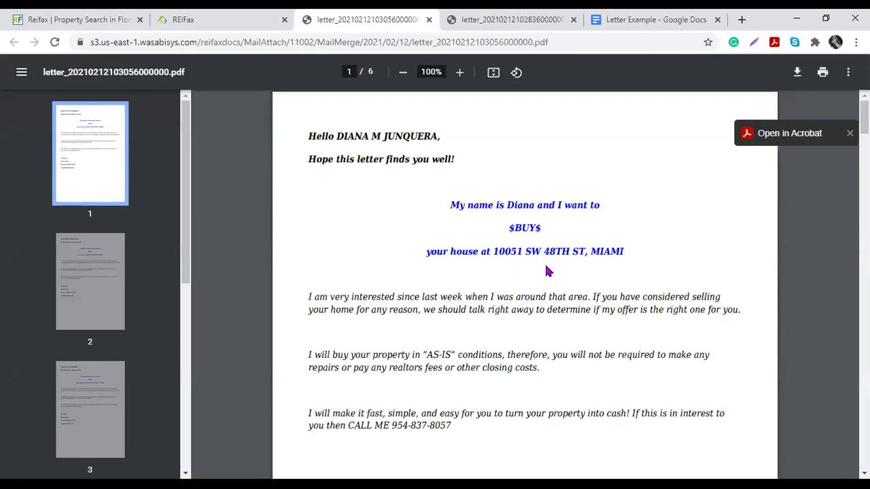
Step: Scroll through pages 1–6 of the merged letters PDF to review each personalised letter
{"action": "scroll", "coordinate": [405, 271], "scroll_direction": "down", "scroll_amount": 3}
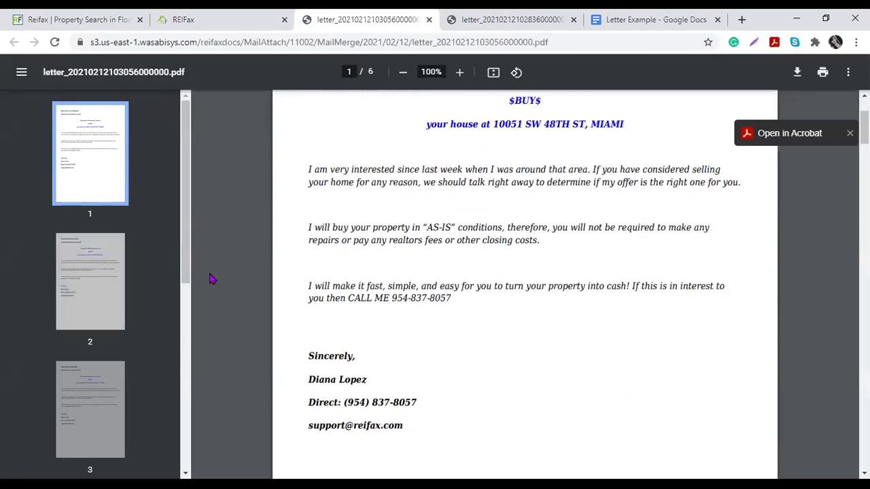
{"action": "scroll", "coordinate": [305, 288], "scroll_direction": "down", "scroll_amount": 8}
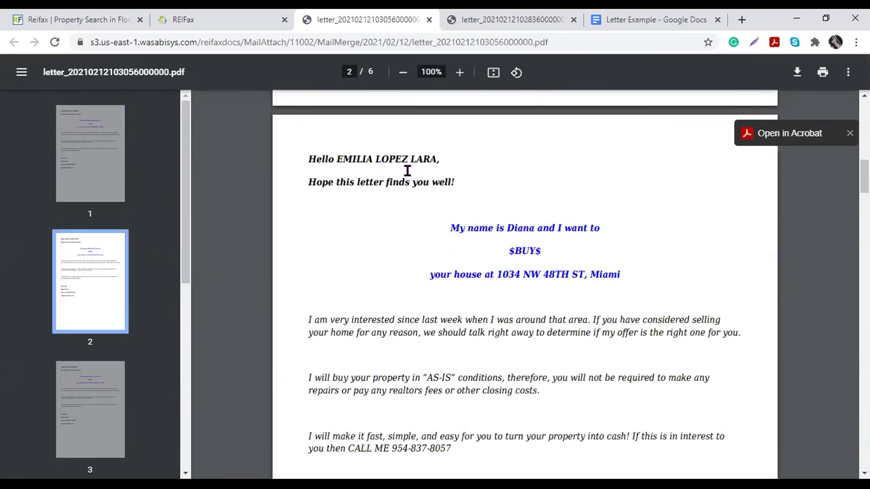
{"action": "scroll", "coordinate": [523, 303], "scroll_direction": "down", "scroll_amount": 9}
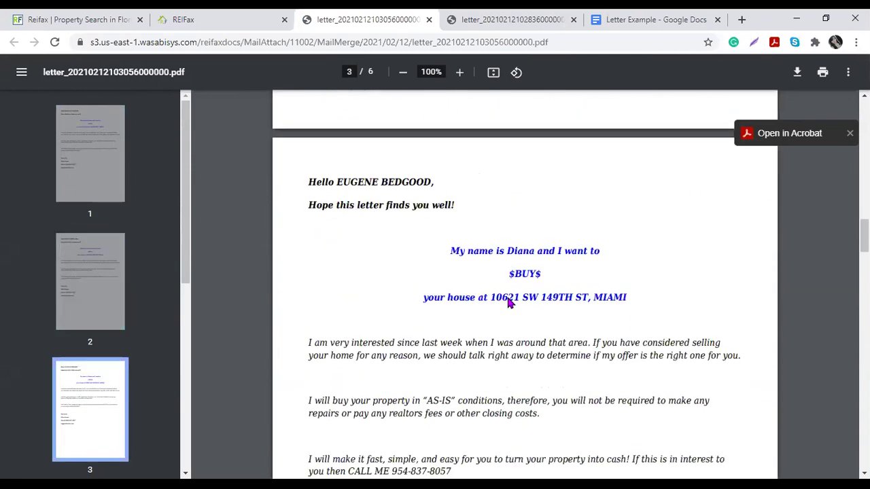
{"action": "scroll", "coordinate": [510, 304], "scroll_direction": "down", "scroll_amount": 9}
{"action": "scroll", "coordinate": [510, 303], "scroll_direction": "down", "scroll_amount": 9}
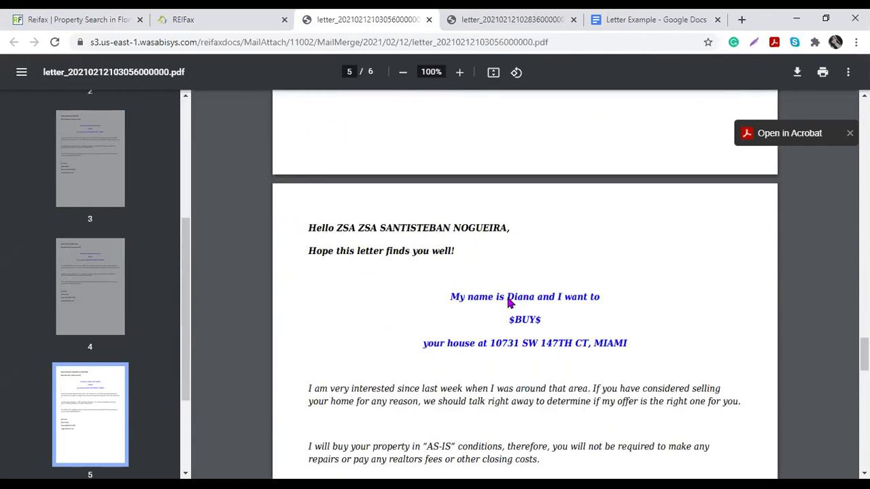
{"action": "scroll", "coordinate": [509, 303], "scroll_direction": "down", "scroll_amount": 2}
{"action": "scroll", "coordinate": [508, 299], "scroll_direction": "down", "scroll_amount": 9}
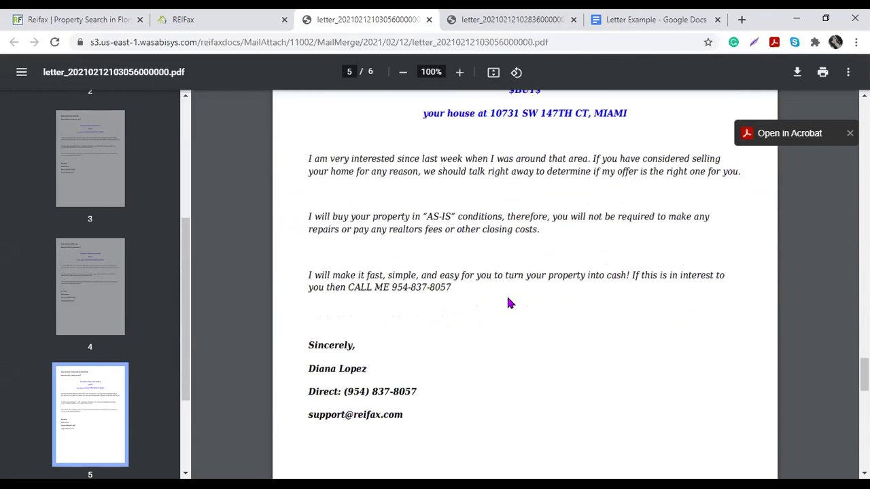
{"action": "scroll", "coordinate": [510, 303], "scroll_direction": "down", "scroll_amount": 3}
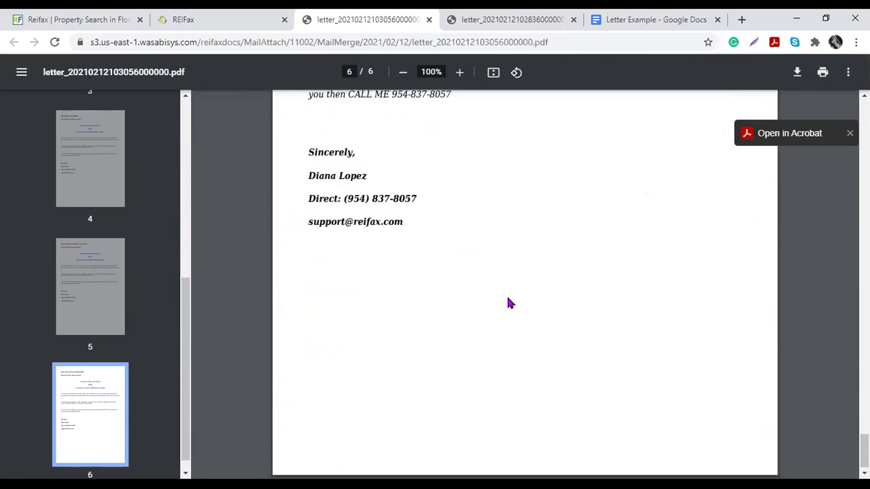
{"action": "scroll", "coordinate": [510, 303], "scroll_direction": "up", "scroll_amount": 5}
{"action": "scroll", "coordinate": [509, 303], "scroll_direction": "up", "scroll_amount": 1}
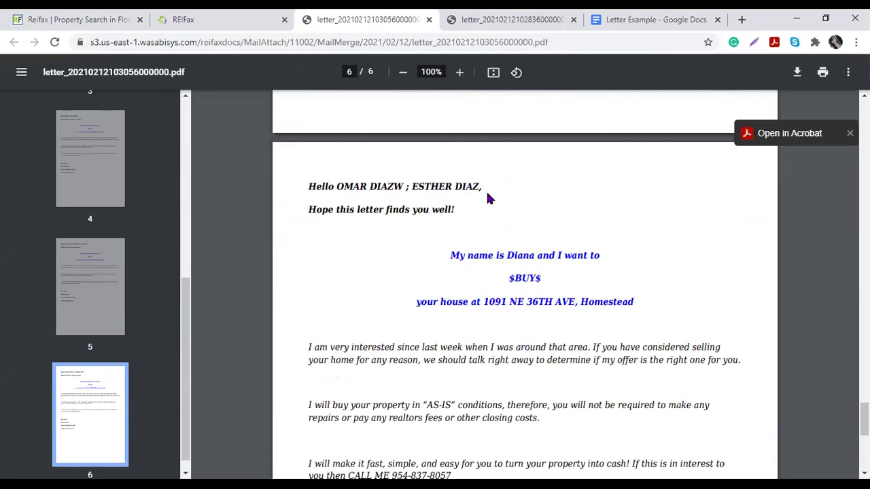
{"action": "scroll", "coordinate": [509, 199], "scroll_direction": "down", "scroll_amount": 4}
{"action": "scroll", "coordinate": [509, 199], "scroll_direction": "up", "scroll_amount": 4}
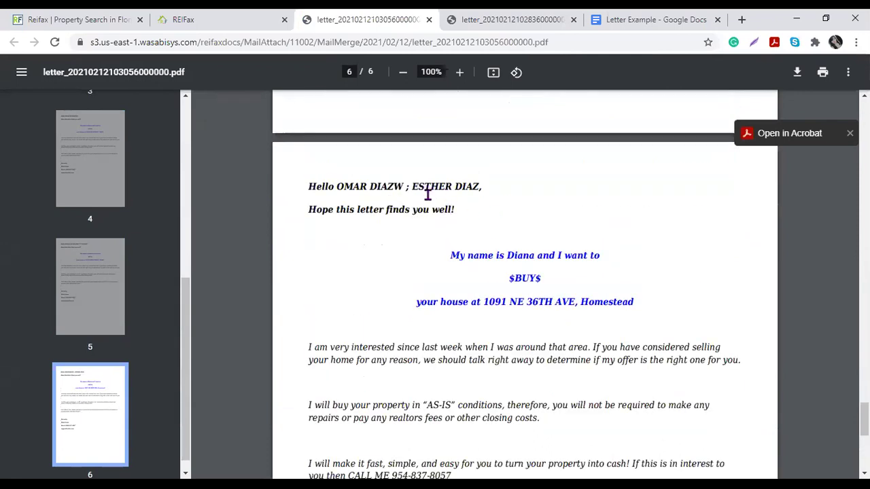
{"action": "scroll", "coordinate": [553, 304], "scroll_direction": "up", "scroll_amount": 12}
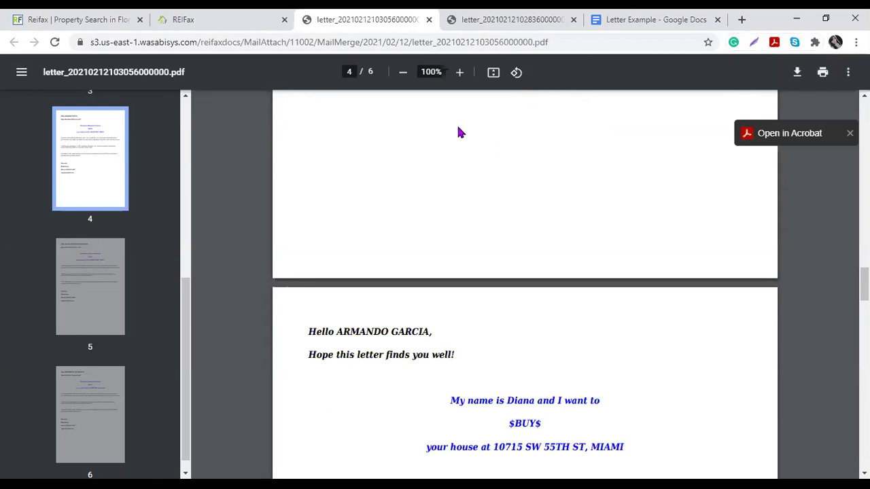
{"action": "scroll", "coordinate": [514, 310], "scroll_direction": "down", "scroll_amount": 10}
Step: Open Generate Labels for the six selected properties with label type 5160 and label size 10
{"action": "left_click", "coordinate": [184, 19]}
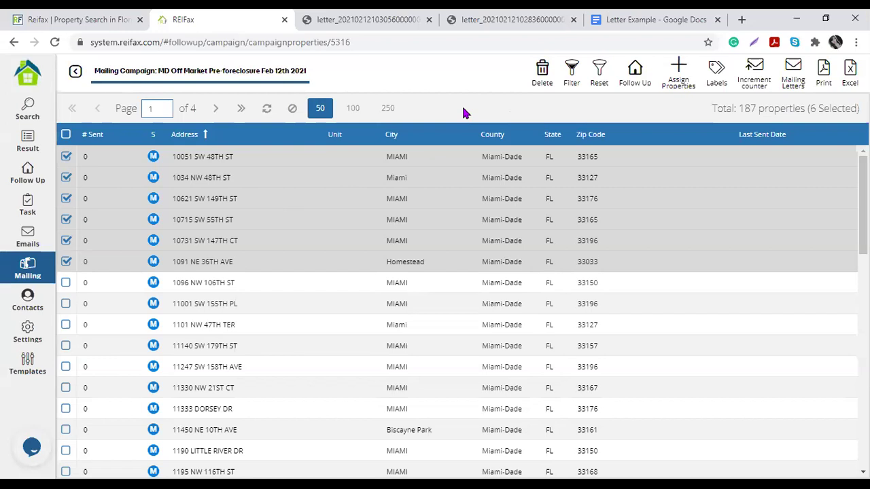
{"action": "left_click", "coordinate": [717, 75]}
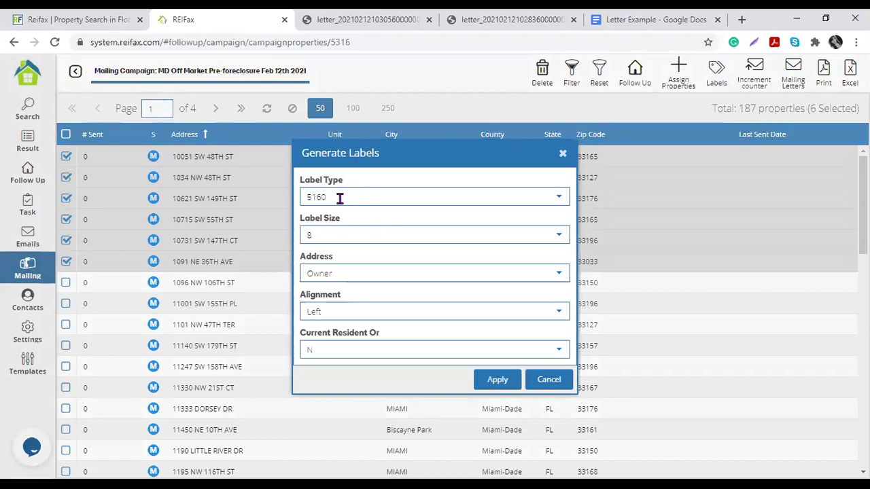
{"action": "left_click", "coordinate": [558, 199]}
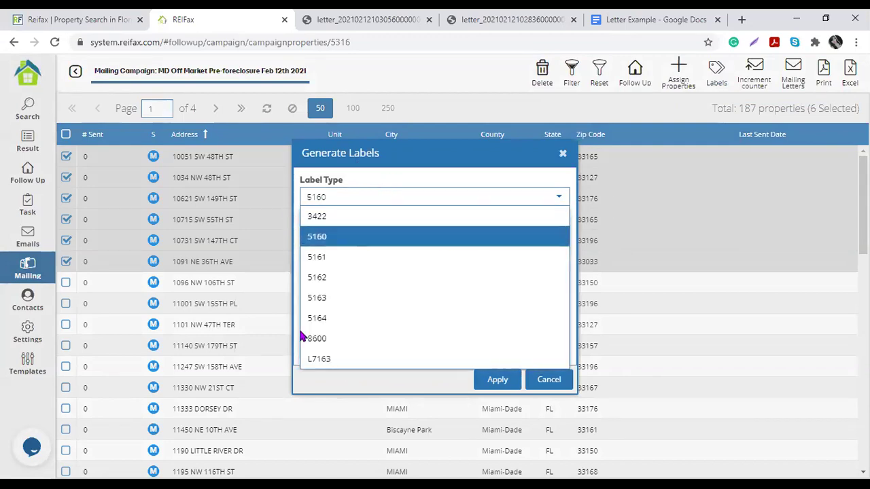
{"action": "left_click", "coordinate": [317, 401]}
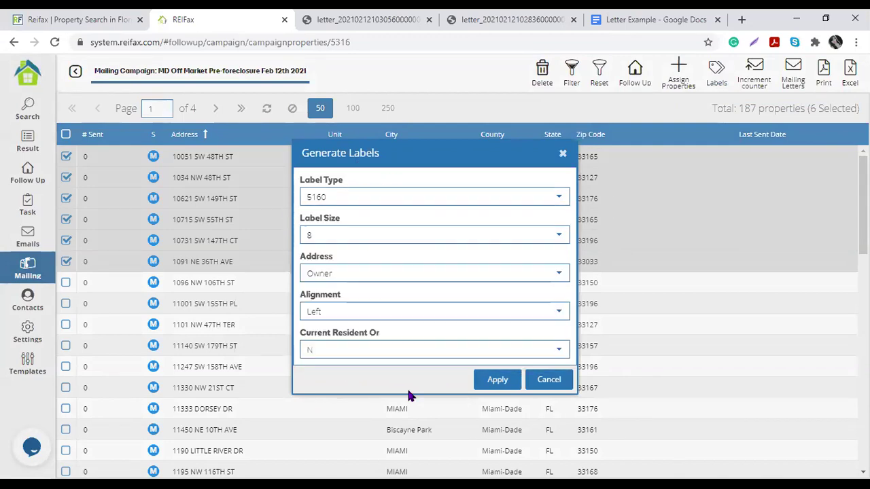
{"action": "left_click", "coordinate": [560, 238]}
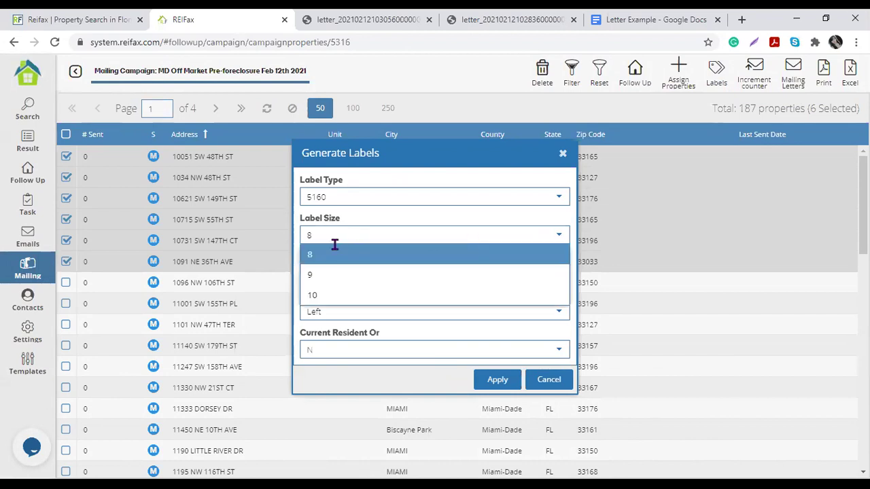
{"action": "left_click", "coordinate": [332, 296]}
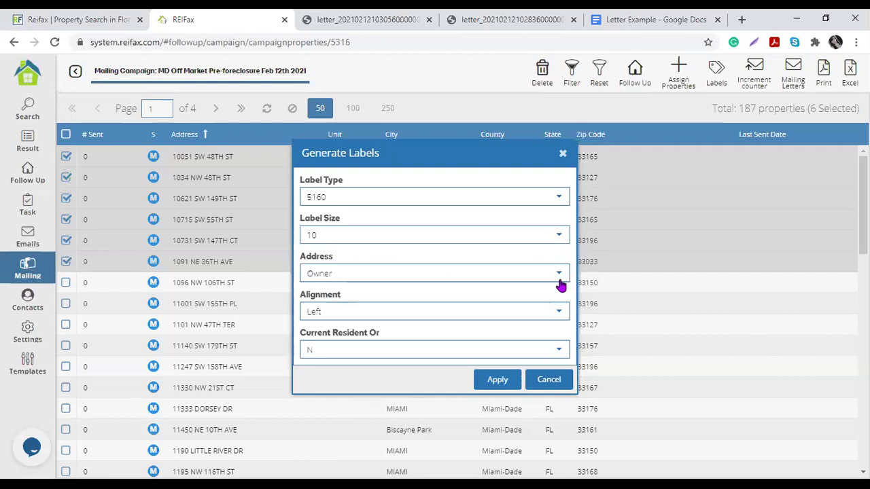
{"action": "left_click", "coordinate": [561, 284]}
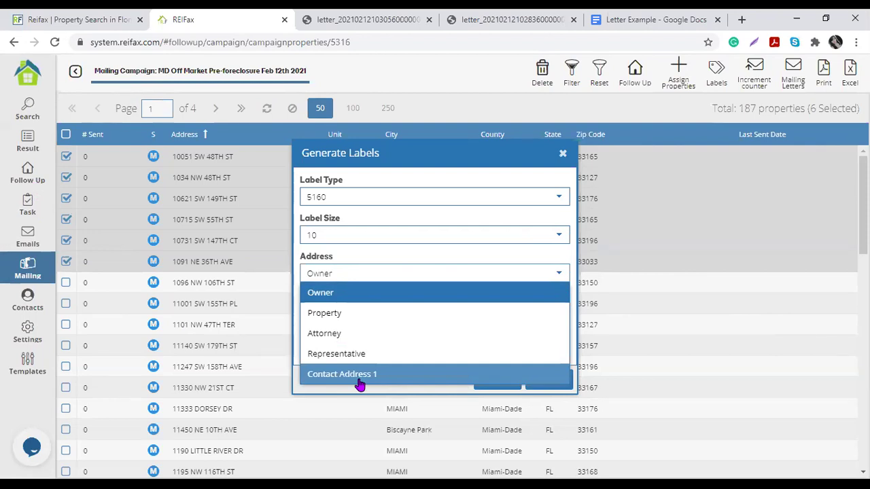
Step: Generate the labels with Owner address, Left alignment and Current Resident Or set to No
{"action": "left_click", "coordinate": [336, 299]}
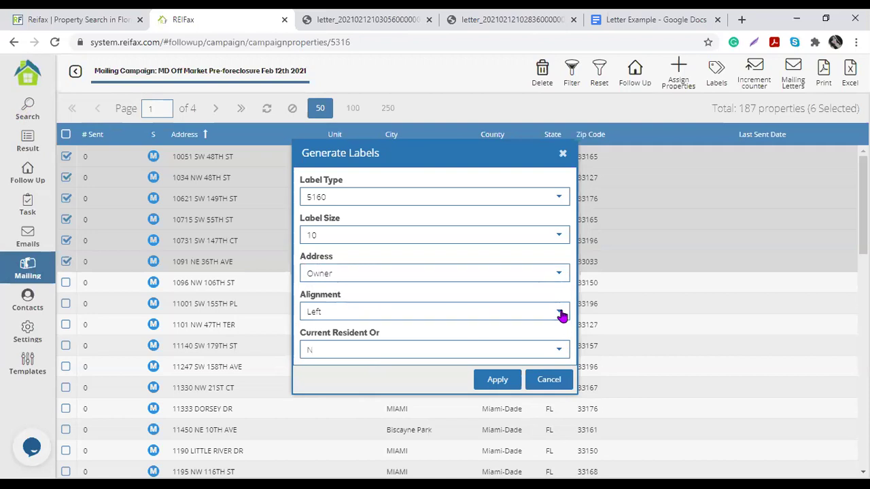
{"action": "left_click", "coordinate": [561, 314]}
{"action": "left_click", "coordinate": [421, 377]}
{"action": "left_click", "coordinate": [560, 350]}
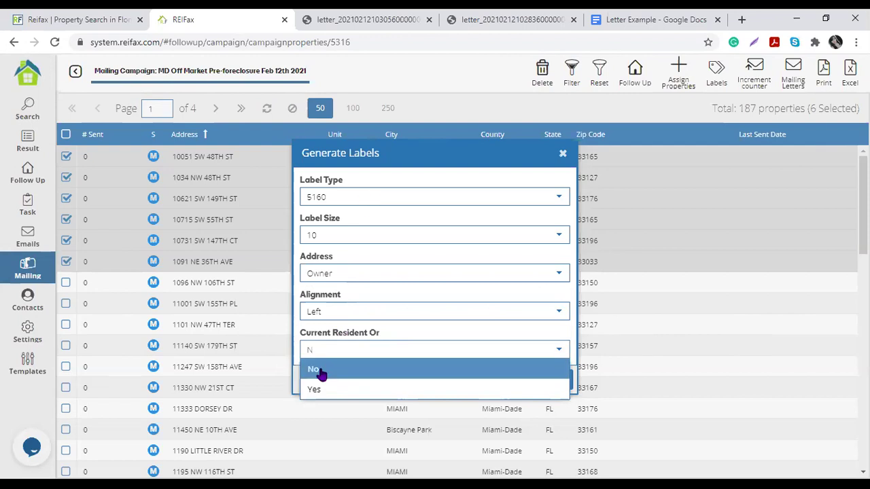
{"action": "left_click", "coordinate": [292, 377]}
{"action": "left_click", "coordinate": [496, 380]}
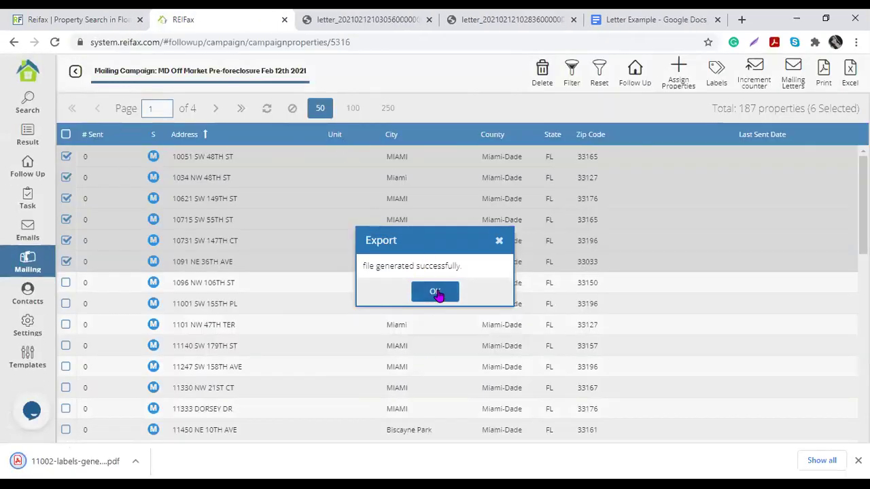
{"action": "left_click", "coordinate": [435, 292]}
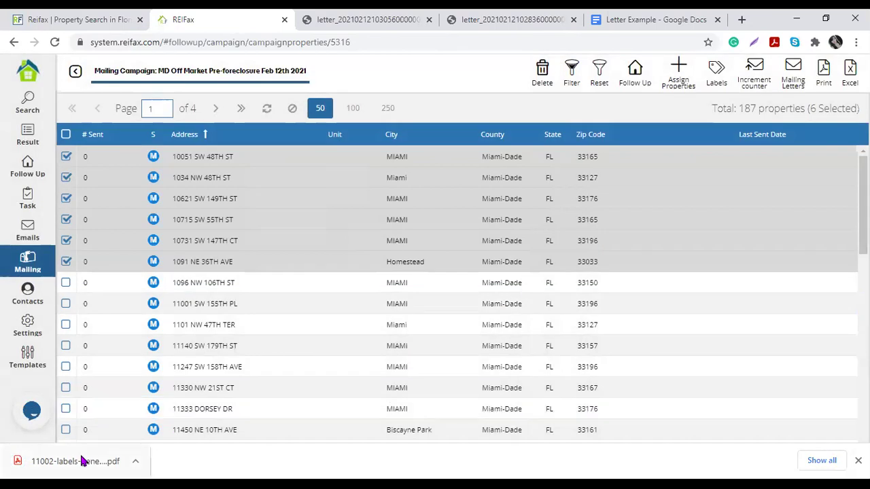
{"action": "left_click", "coordinate": [75, 461]}
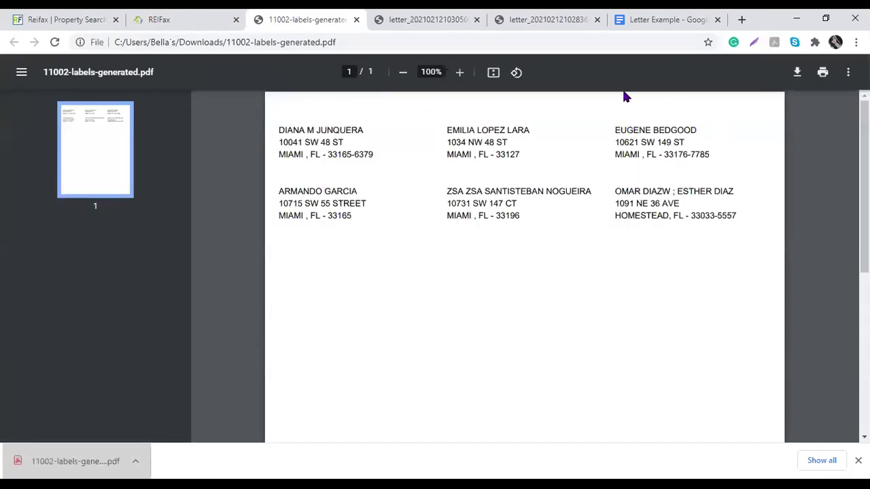
Step: Highlight the names and lines on the first, second, third and sixth labels to check them
{"action": "left_click_drag", "start_coordinate": [280, 130], "coordinate": [519, 154]}
{"action": "left_click", "coordinate": [457, 128]}
{"action": "left_click_drag", "start_coordinate": [621, 129], "coordinate": [684, 153]}
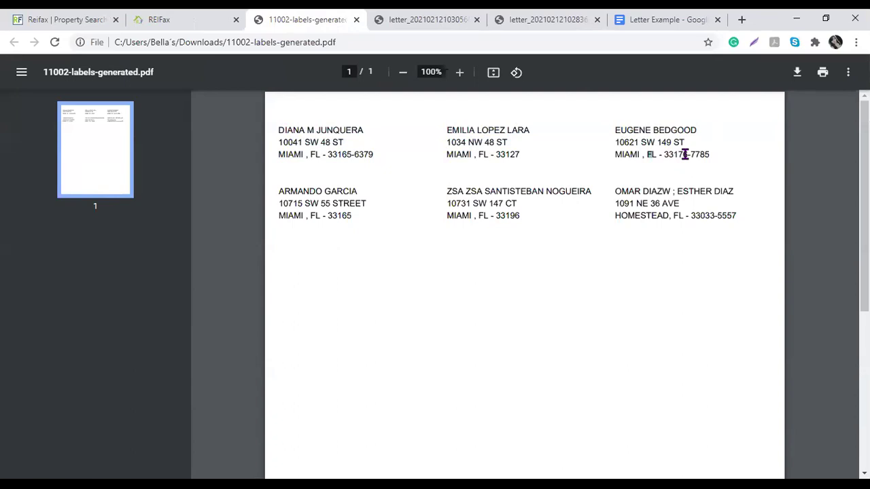
{"action": "left_click_drag", "start_coordinate": [622, 191], "coordinate": [718, 216]}
{"action": "left_click_drag", "start_coordinate": [449, 191], "coordinate": [488, 207]}
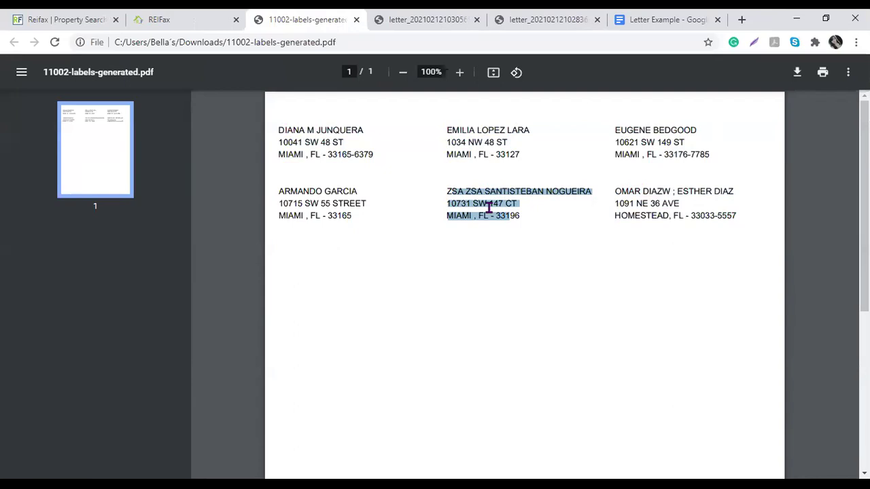
{"action": "left_click_drag", "start_coordinate": [481, 130], "coordinate": [535, 130]}
{"action": "left_click_drag", "start_coordinate": [617, 130], "coordinate": [701, 129]}
{"action": "left_click", "coordinate": [649, 140]}
Step: Check the address lines of the remaining labels, then return to the REIFax campaign list
{"action": "left_click_drag", "start_coordinate": [617, 142], "coordinate": [721, 160]}
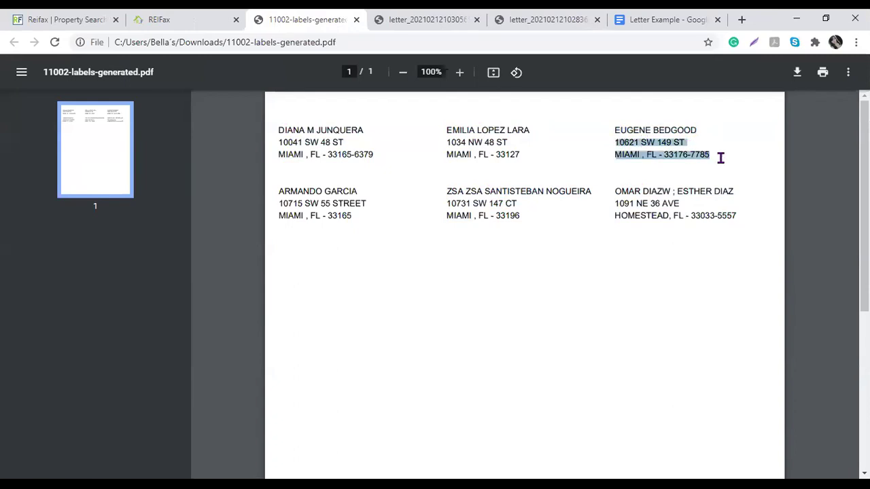
{"action": "left_click_drag", "start_coordinate": [616, 203], "coordinate": [744, 217]}
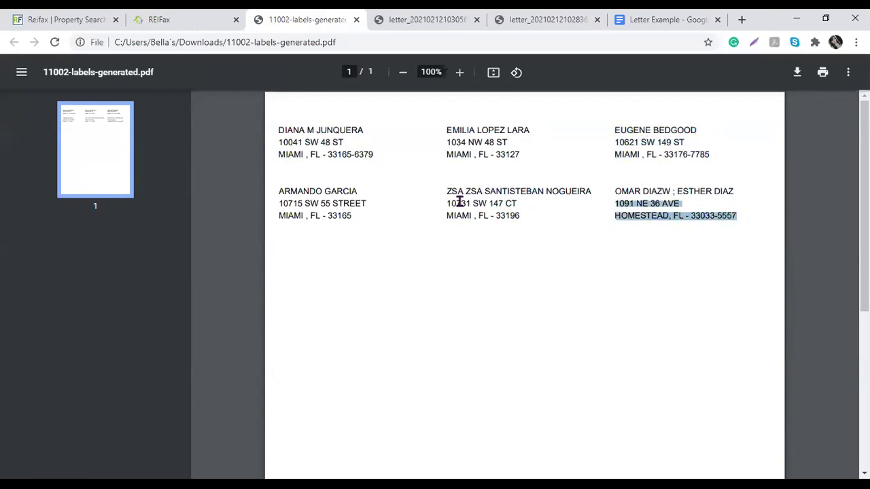
{"action": "left_click_drag", "start_coordinate": [463, 203], "coordinate": [493, 209]}
{"action": "left_click_drag", "start_coordinate": [288, 203], "coordinate": [346, 212]}
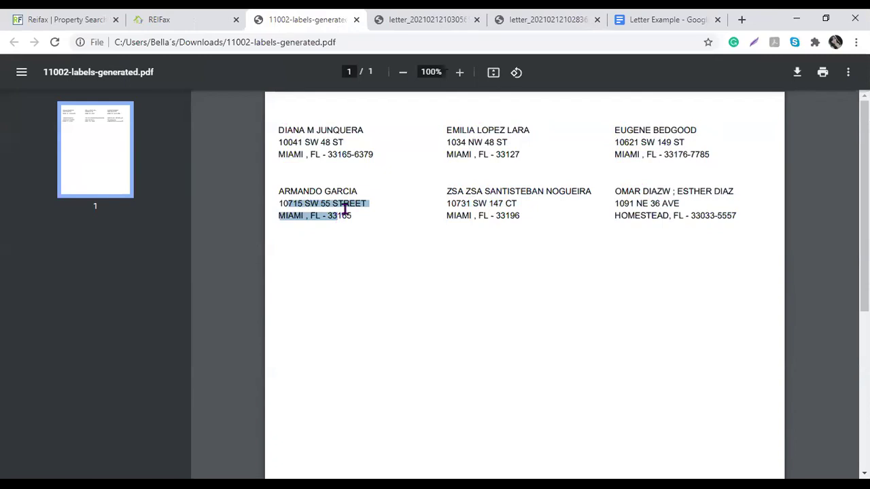
{"action": "left_click", "coordinate": [320, 126]}
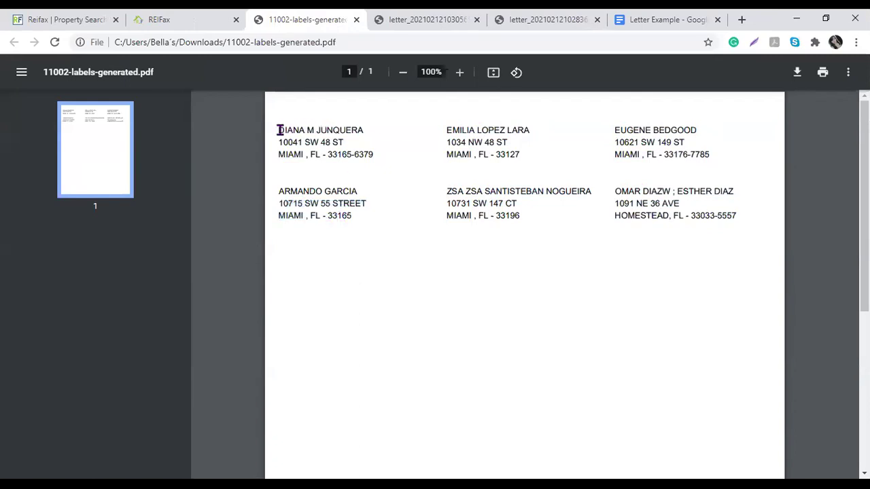
{"action": "left_click_drag", "start_coordinate": [278, 130], "coordinate": [388, 138]}
{"action": "left_click_drag", "start_coordinate": [286, 142], "coordinate": [358, 164]}
{"action": "left_click", "coordinate": [485, 153]}
{"action": "left_click_drag", "start_coordinate": [509, 214], "coordinate": [474, 204]}
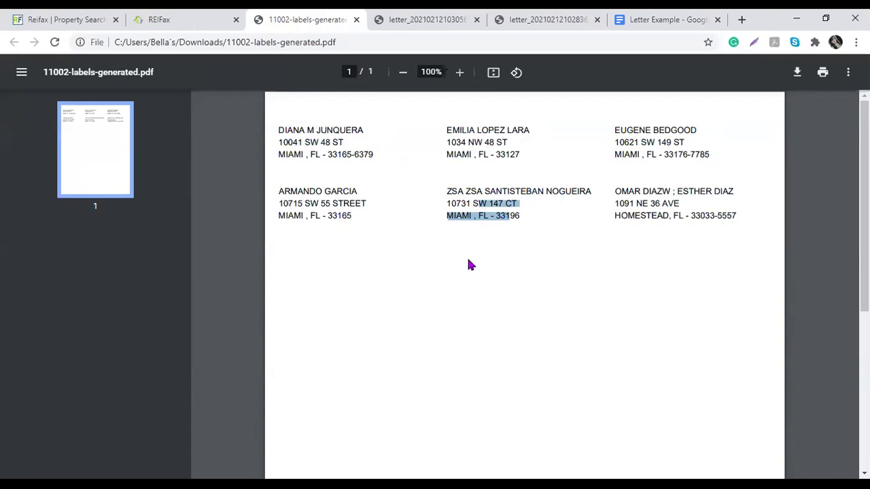
{"action": "left_click", "coordinate": [201, 26]}
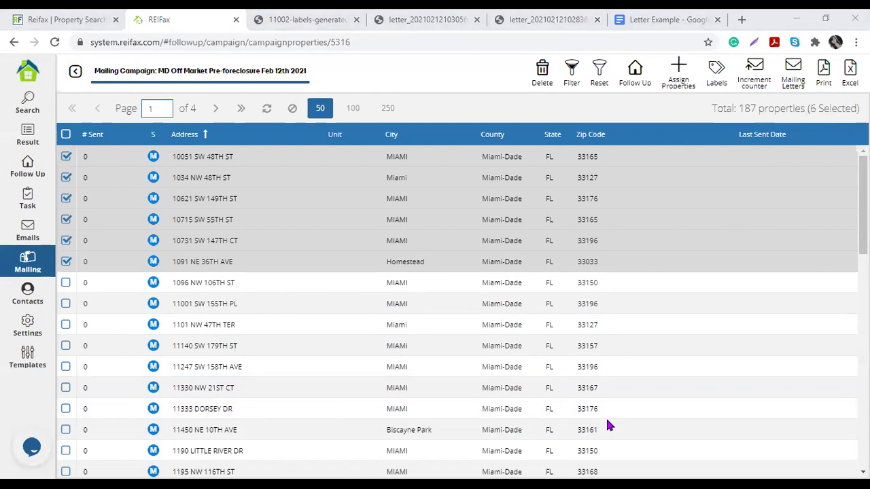
{"action": "left_click", "coordinate": [598, 117]}
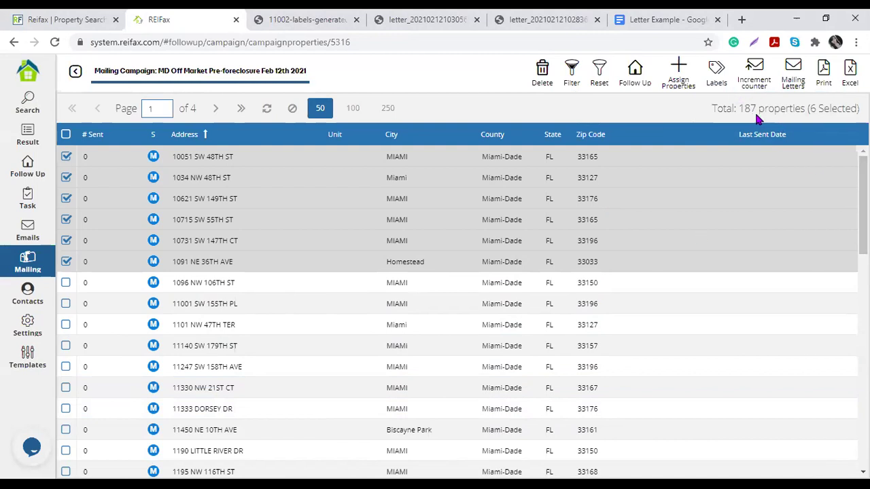
{"action": "left_click_drag", "start_coordinate": [745, 108], "coordinate": [757, 109]}
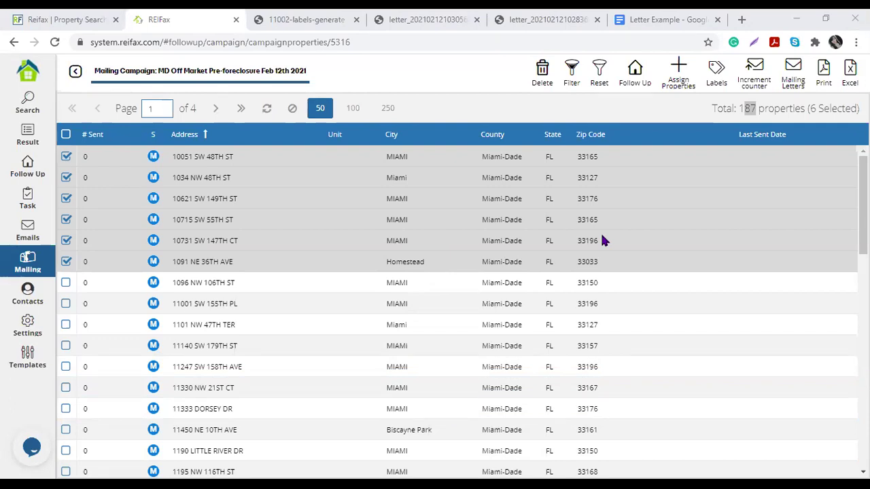
{"action": "left_click", "coordinate": [562, 103]}
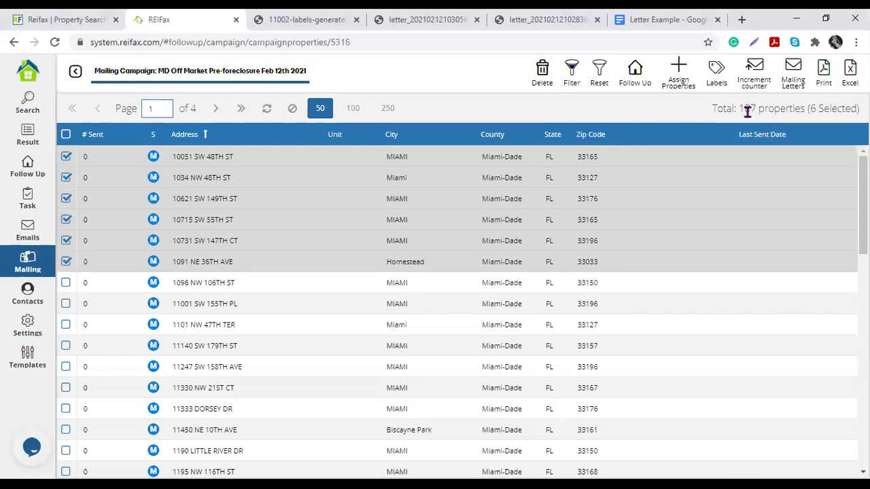
{"action": "left_click_drag", "start_coordinate": [740, 109], "coordinate": [808, 109]}
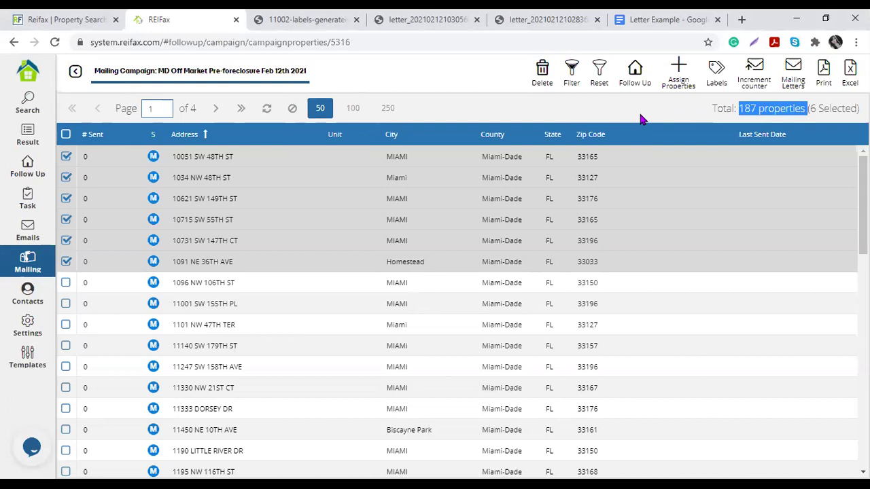
{"action": "left_click", "coordinate": [691, 100]}
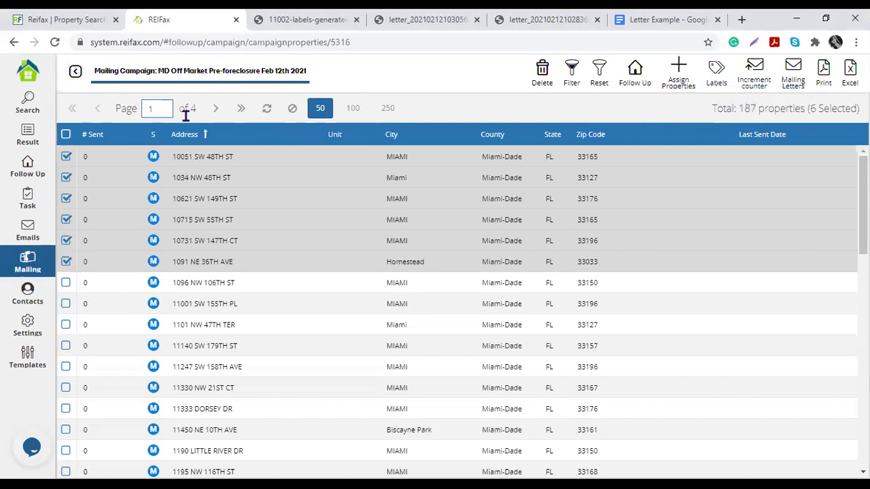
Step: Select all 50 first-page properties and increment their sent-mail counter
{"action": "left_click", "coordinate": [66, 135]}
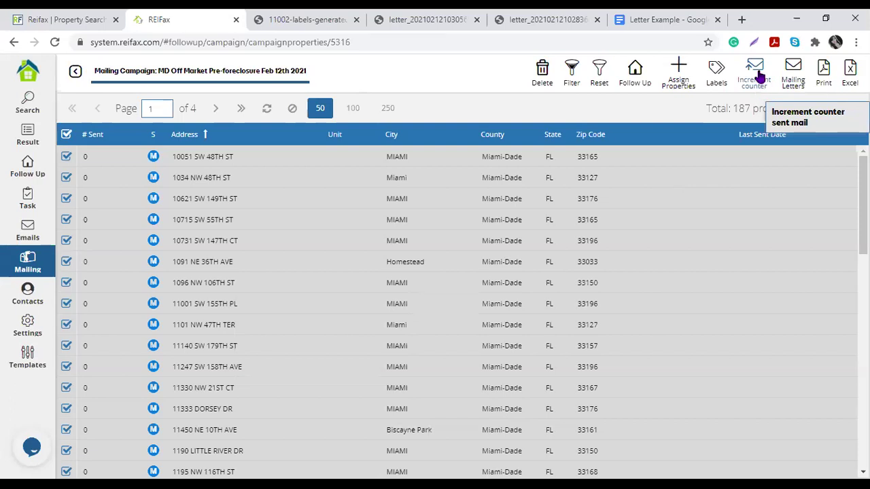
{"action": "left_click", "coordinate": [752, 79]}
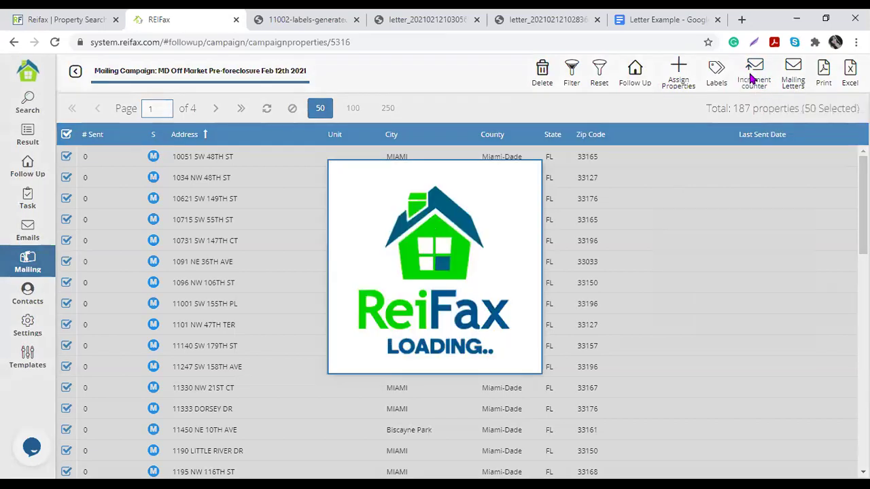
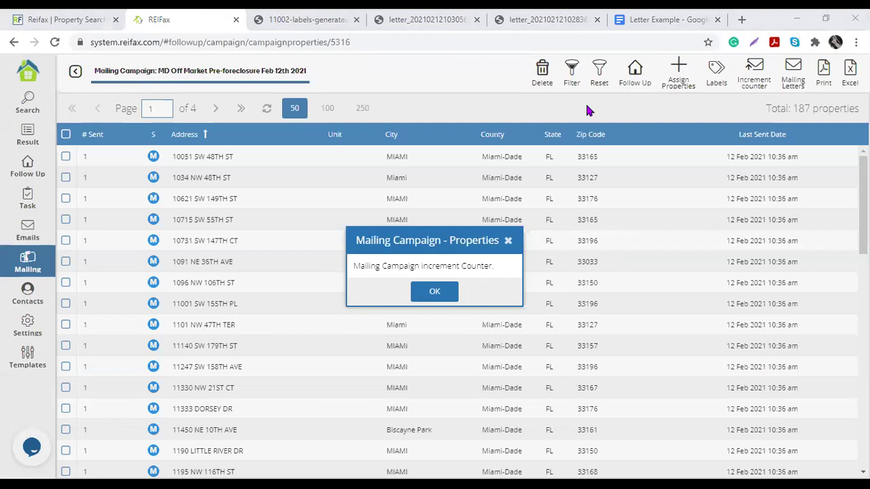
Step: Dismiss the increment counter confirmation, browse the 187 properties, and open the Mailing Campaign filters
{"action": "left_click_drag", "start_coordinate": [361, 266], "coordinate": [503, 269]}
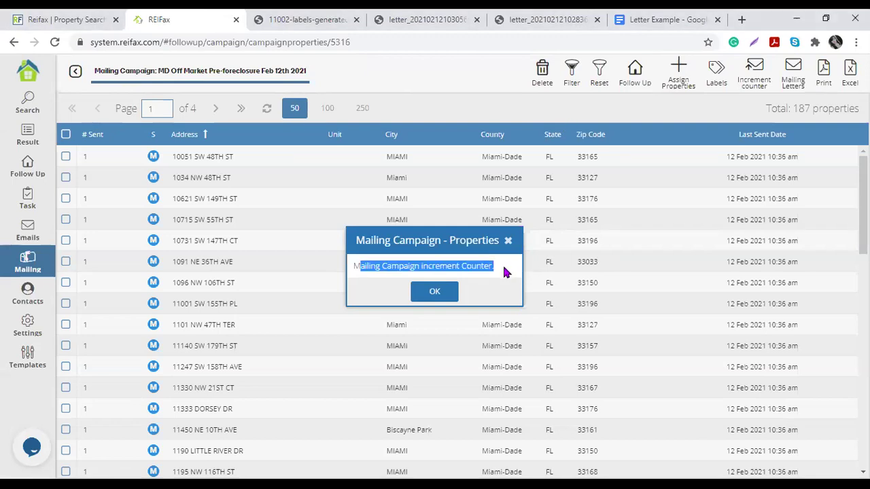
{"action": "left_click", "coordinate": [440, 291]}
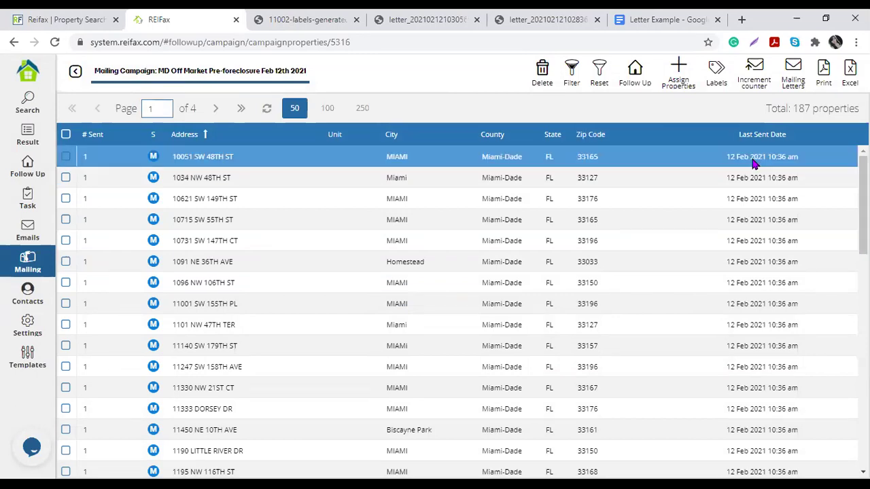
{"action": "scroll", "coordinate": [778, 289], "scroll_direction": "down", "scroll_amount": 2}
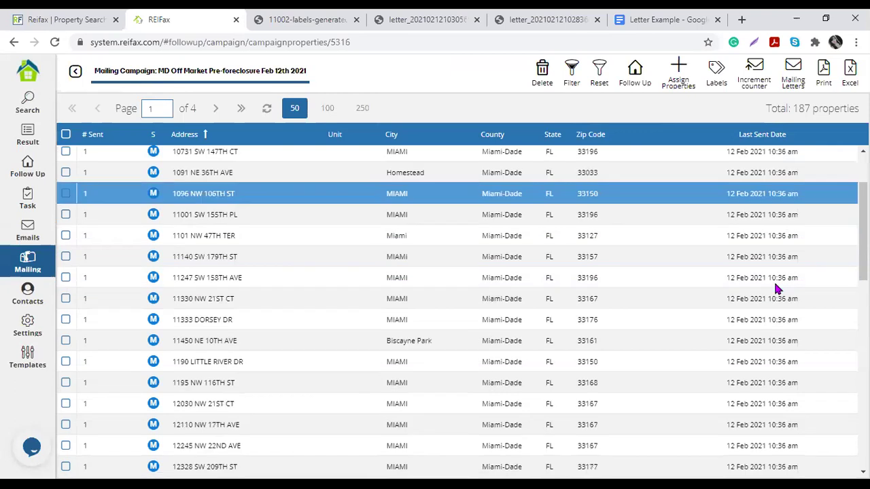
{"action": "scroll", "coordinate": [778, 291], "scroll_direction": "down", "scroll_amount": 9}
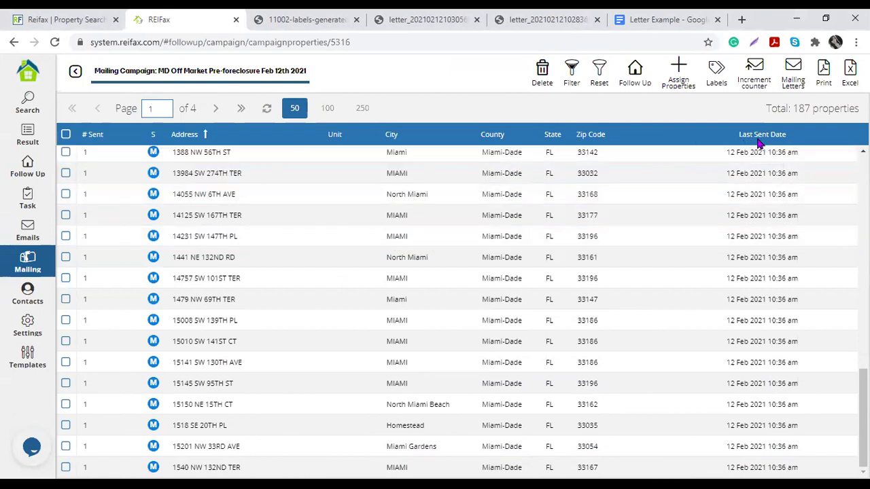
{"action": "scroll", "coordinate": [578, 340], "scroll_direction": "up", "scroll_amount": 10}
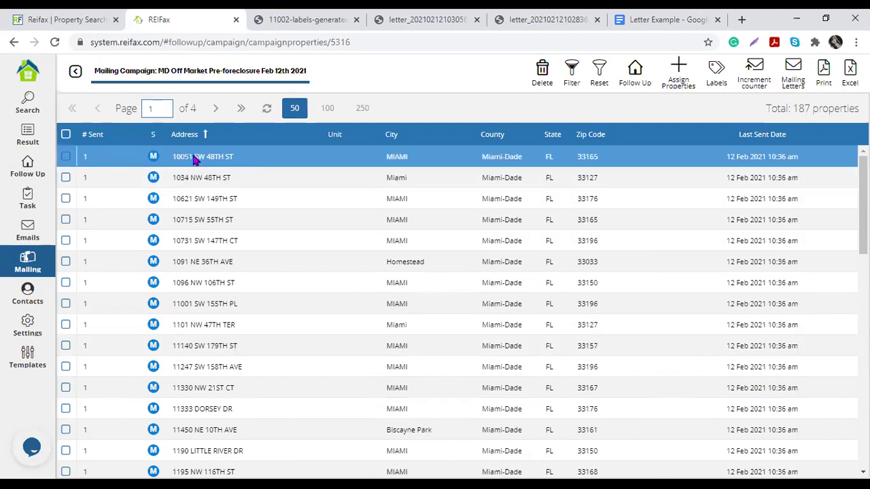
{"action": "left_click", "coordinate": [572, 73]}
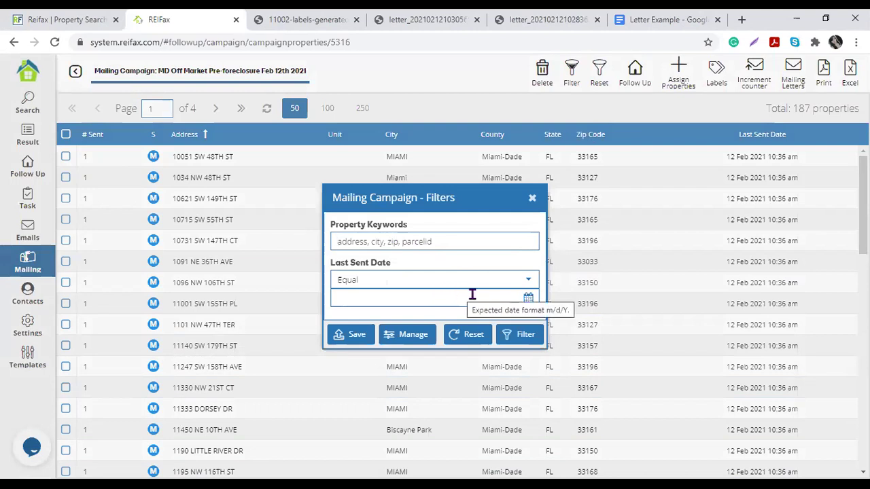
{"action": "left_click", "coordinate": [532, 198]}
{"action": "left_click", "coordinate": [66, 157]}
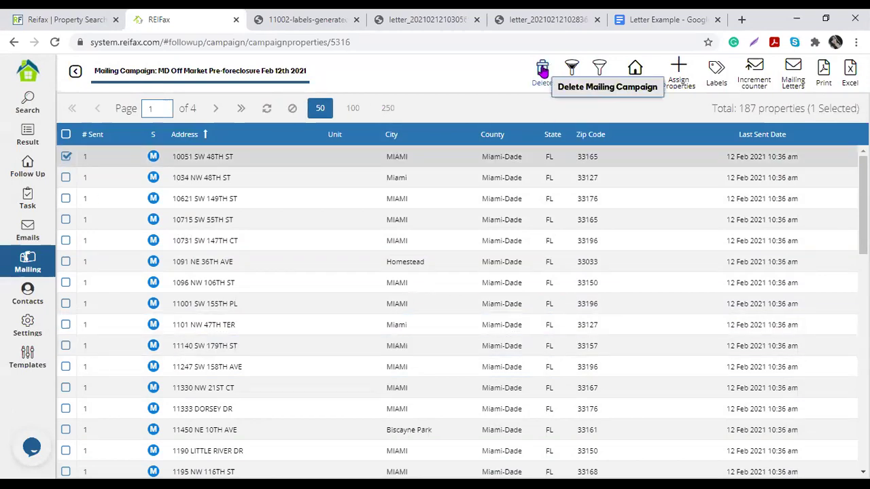
{"action": "left_click", "coordinate": [542, 84]}
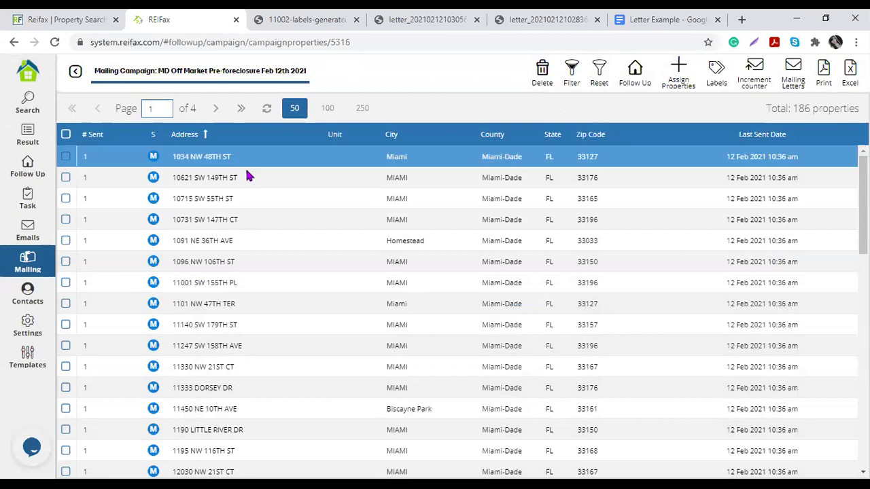
{"action": "left_click", "coordinate": [65, 134]}
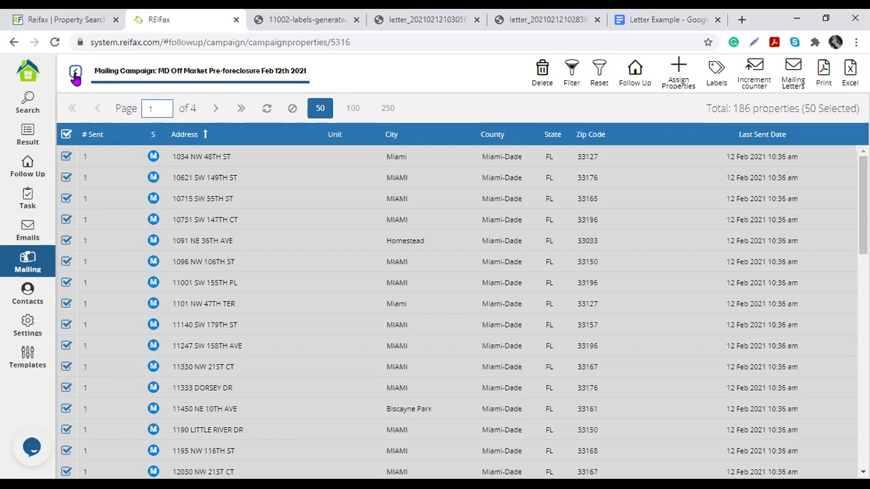
{"action": "left_click", "coordinate": [76, 72]}
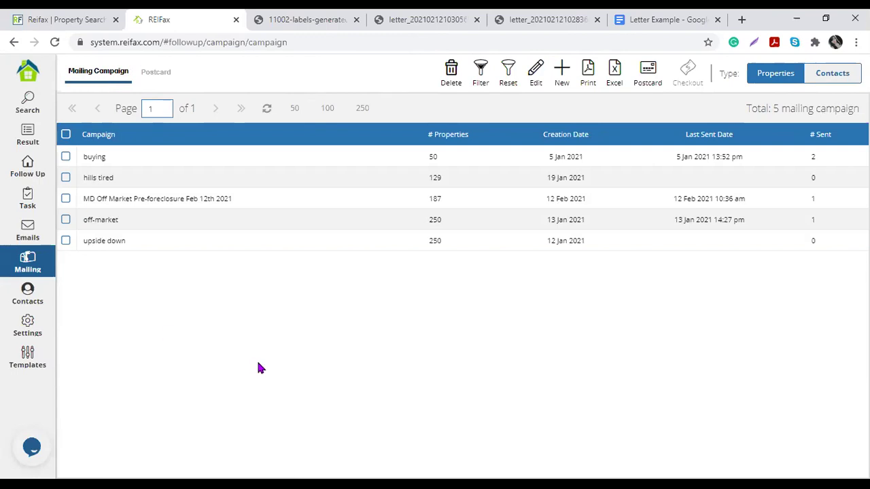
{"action": "left_click", "coordinate": [65, 198]}
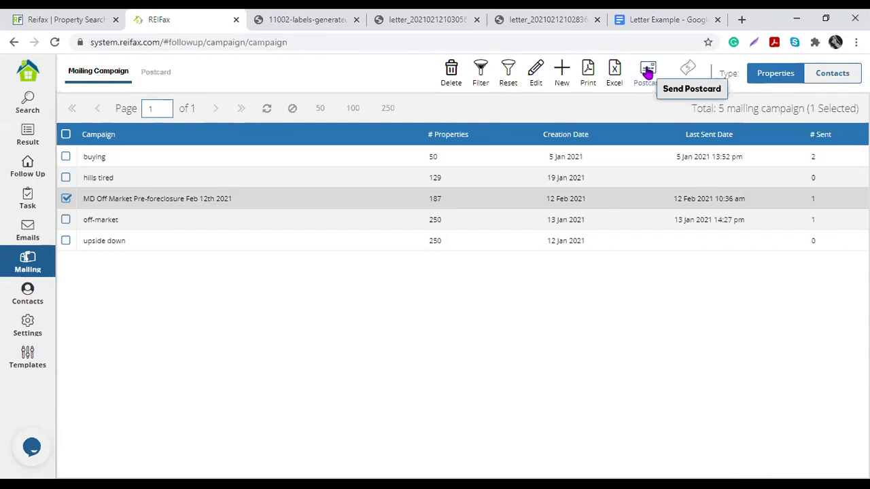
{"action": "left_click", "coordinate": [647, 72]}
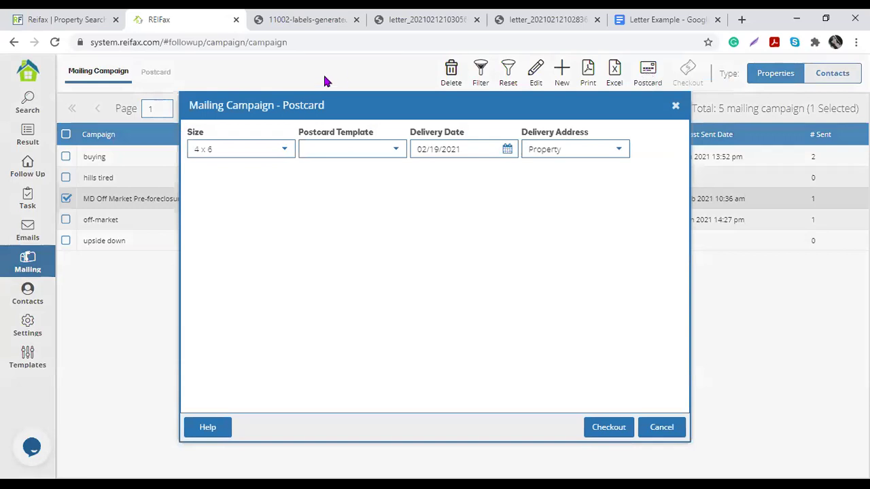
{"action": "left_click", "coordinate": [286, 150]}
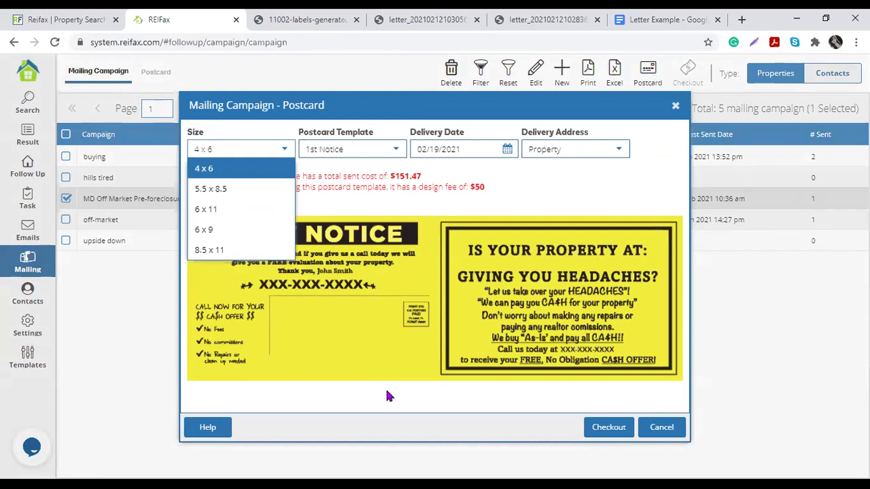
{"action": "left_click", "coordinate": [387, 426]}
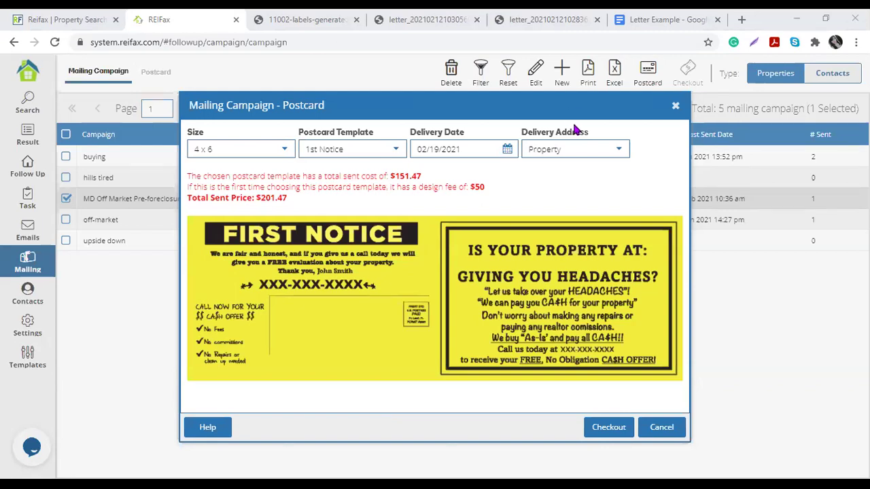
{"action": "left_click", "coordinate": [676, 106]}
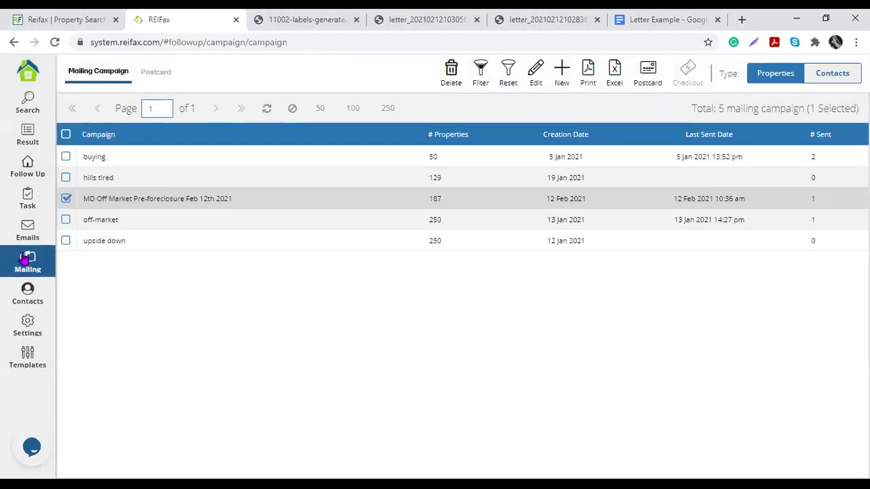
{"action": "double_click", "coordinate": [228, 204]}
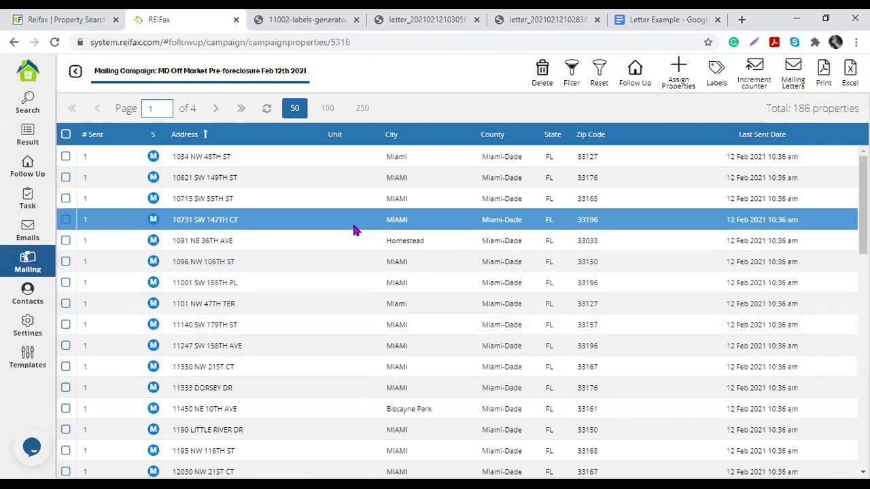
{"action": "left_click", "coordinate": [66, 156]}
{"action": "left_click", "coordinate": [66, 177]}
{"action": "left_click", "coordinate": [65, 198]}
{"action": "left_click", "coordinate": [65, 220]}
{"action": "left_click", "coordinate": [65, 240]}
{"action": "left_click", "coordinate": [65, 261]}
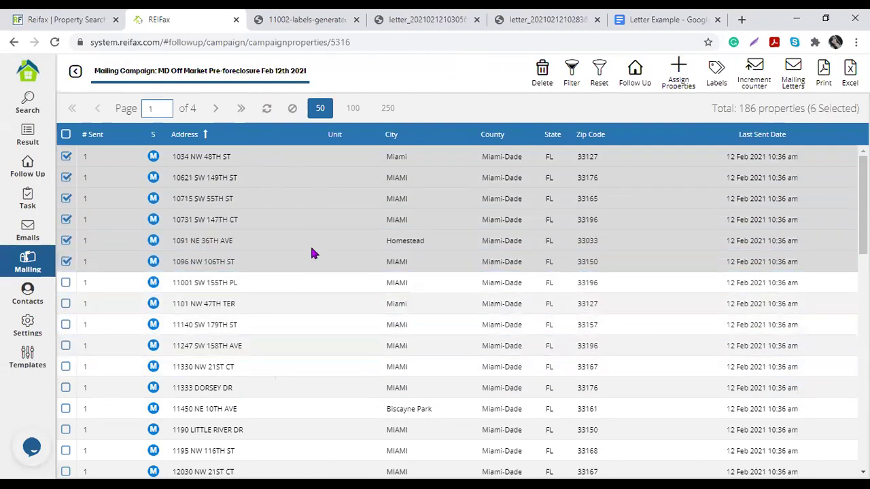
Step: Increment the six properties' sent count to 2 and switch to the 187-property Result list
{"action": "left_click", "coordinate": [764, 80]}
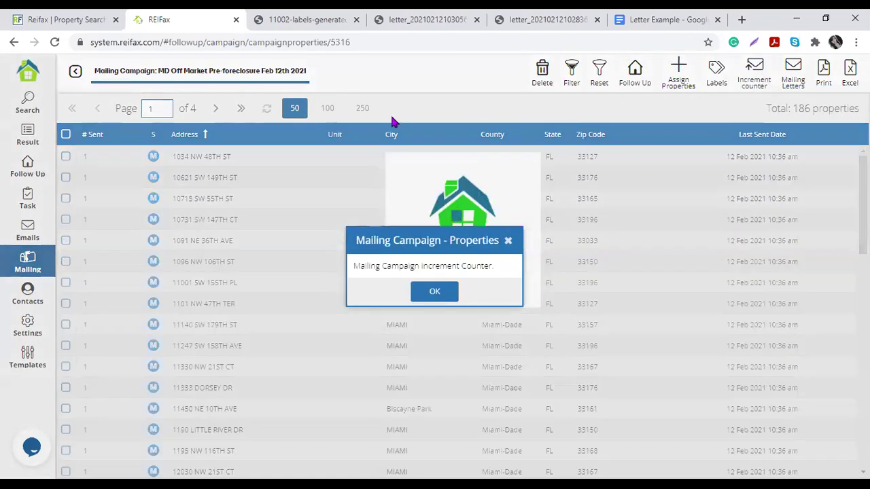
{"action": "left_click", "coordinate": [438, 296]}
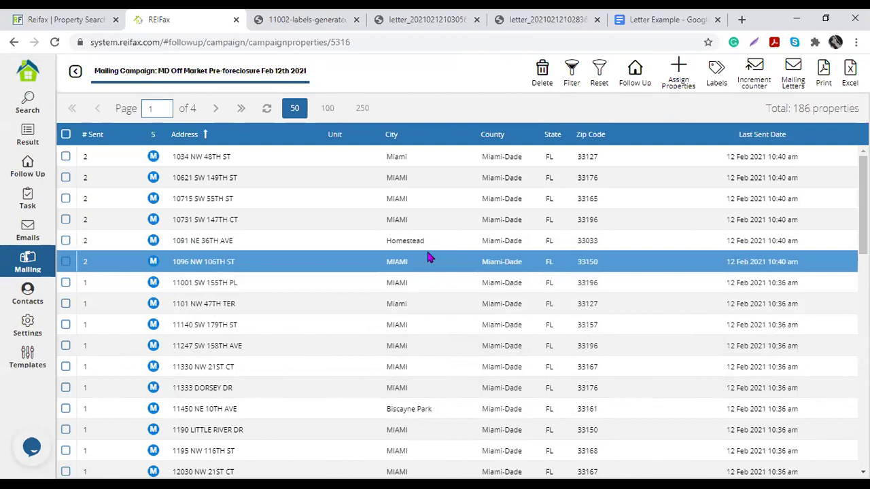
{"action": "left_click", "coordinate": [20, 139]}
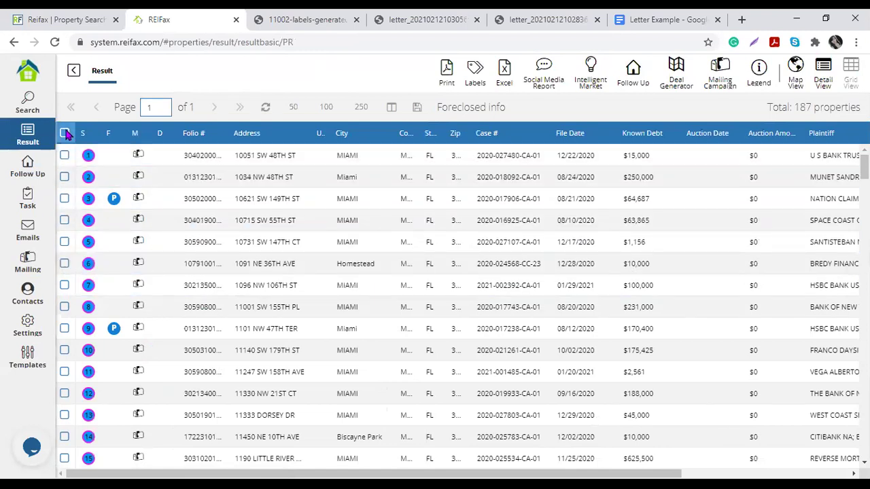
Step: Select all 187 results and open the Follow Up list of 507 followed properties
{"action": "left_click", "coordinate": [64, 133]}
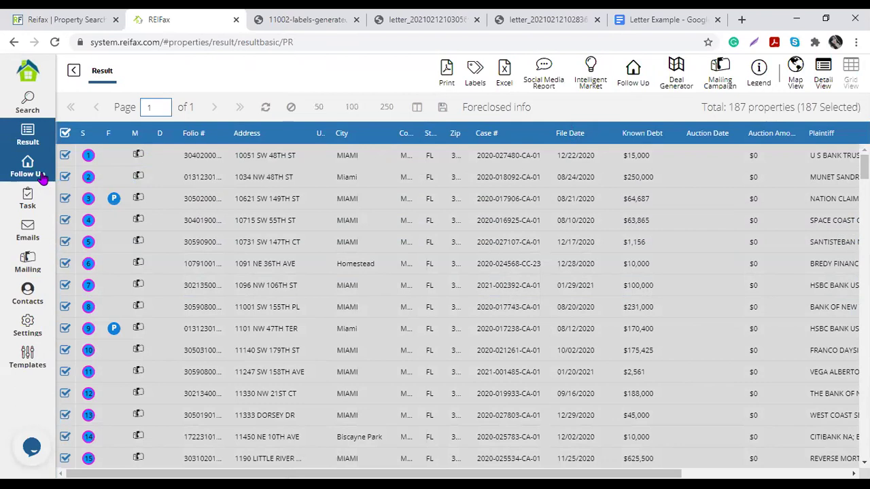
{"action": "left_click", "coordinate": [42, 177]}
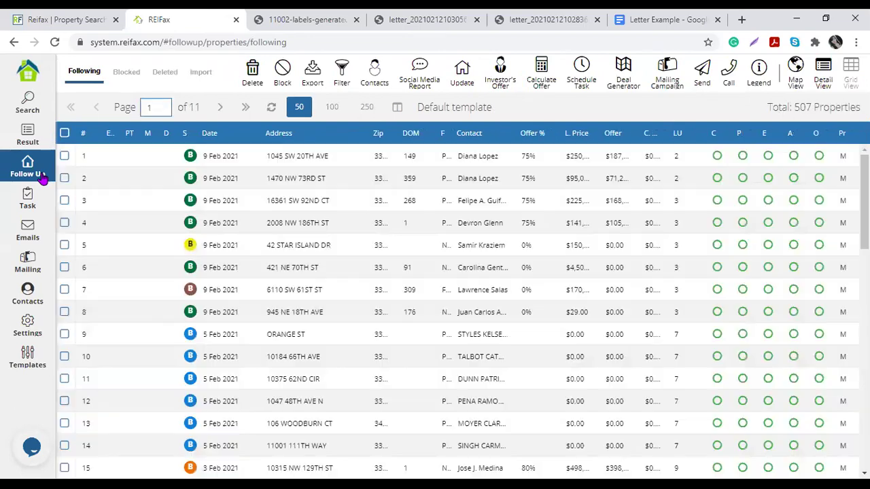
{"action": "left_click_drag", "start_coordinate": [792, 107], "coordinate": [851, 109]}
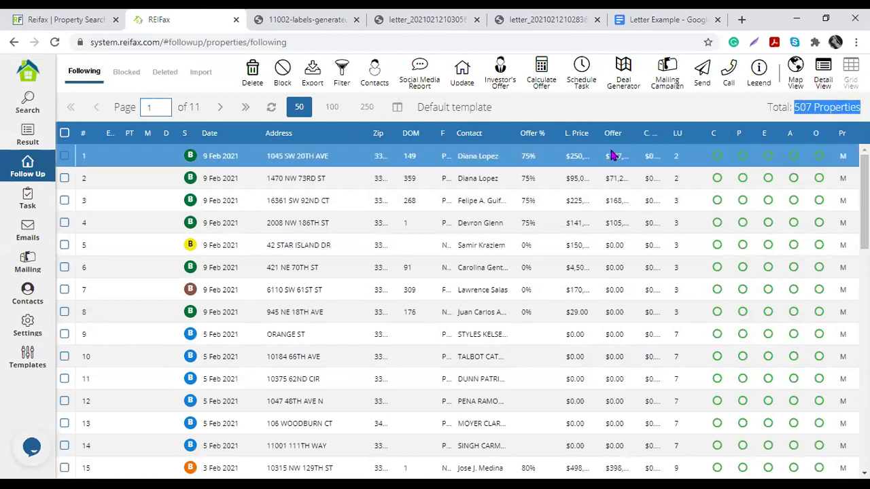
{"action": "right_click", "coordinate": [322, 166]}
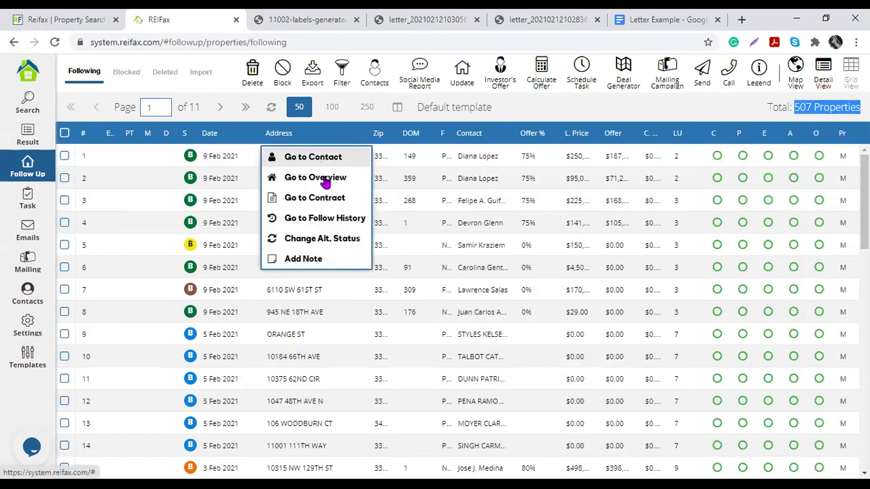
{"action": "key", "text": "Return"}
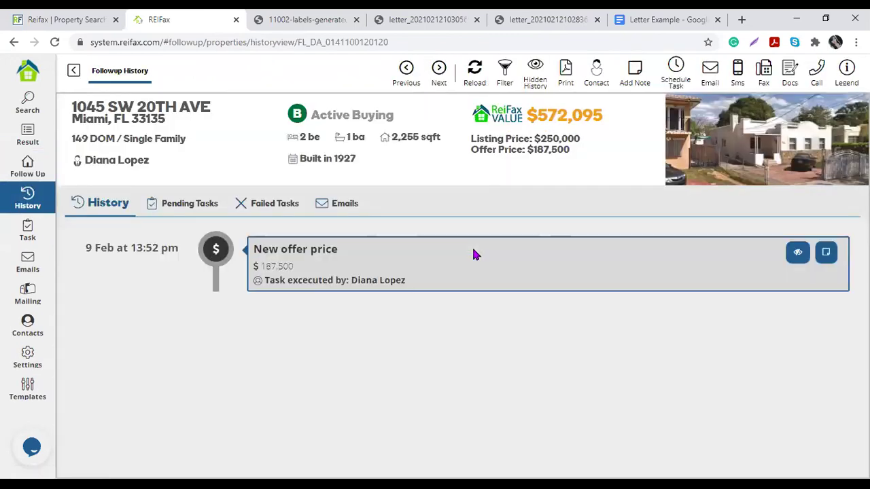
{"action": "left_click_drag", "start_coordinate": [85, 248], "coordinate": [177, 248]}
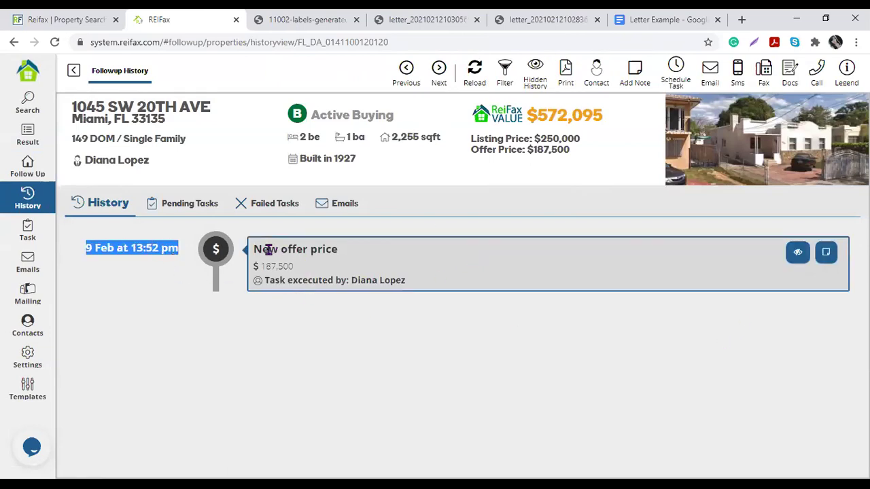
{"action": "left_click_drag", "start_coordinate": [264, 249], "coordinate": [369, 279]}
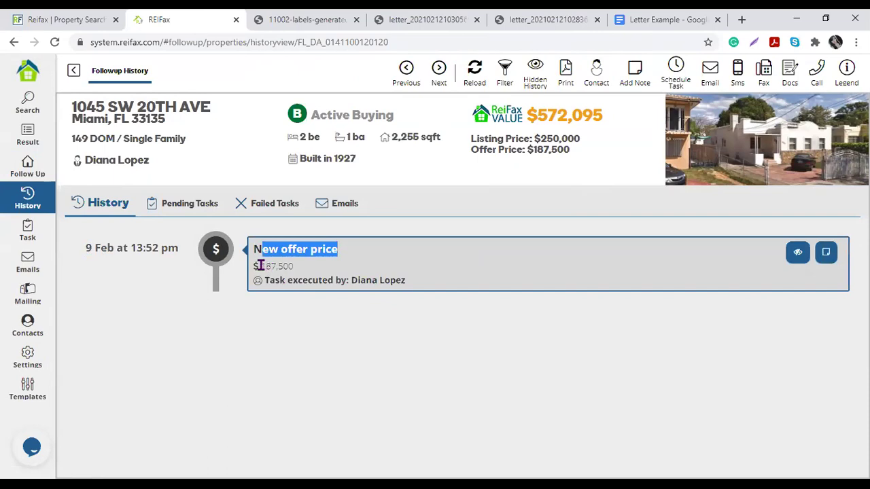
{"action": "left_click_drag", "start_coordinate": [260, 266], "coordinate": [295, 266]}
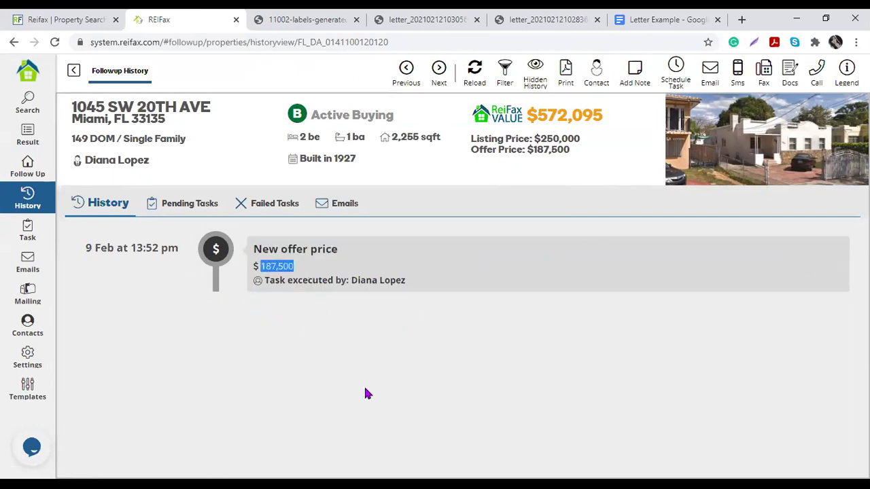
Step: Add and save a note reading 'I sent a letter today' for the property
{"action": "left_click", "coordinate": [639, 70]}
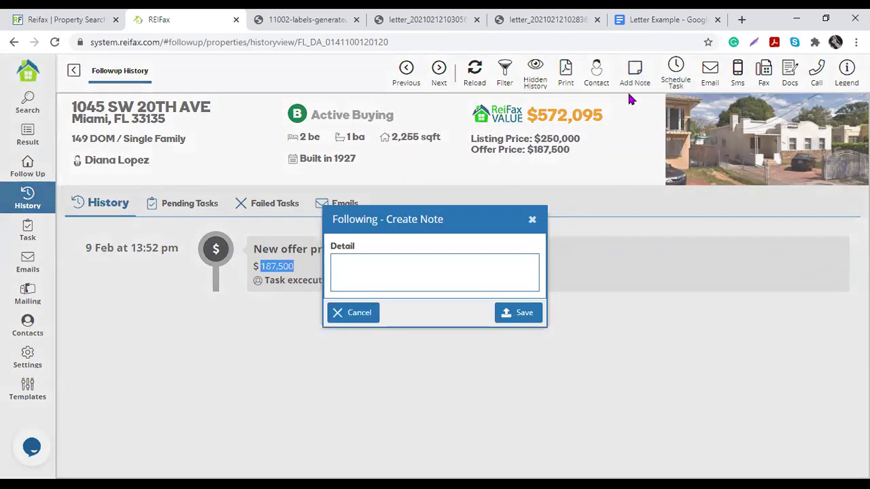
{"action": "left_click", "coordinate": [387, 274]}
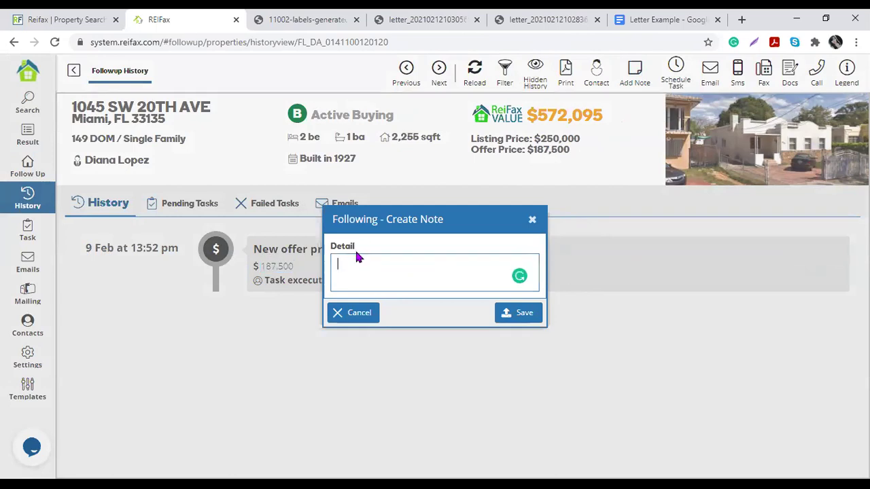
{"action": "type", "text": "I sent a letter today"}
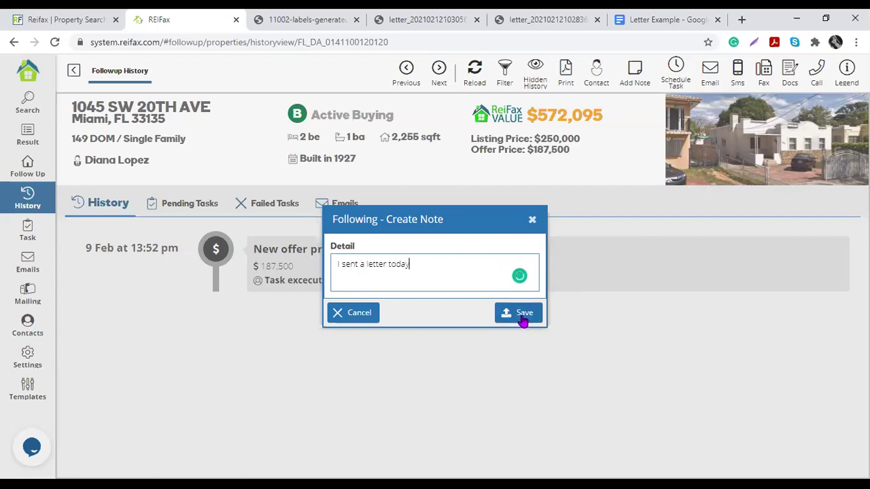
{"action": "left_click", "coordinate": [523, 318]}
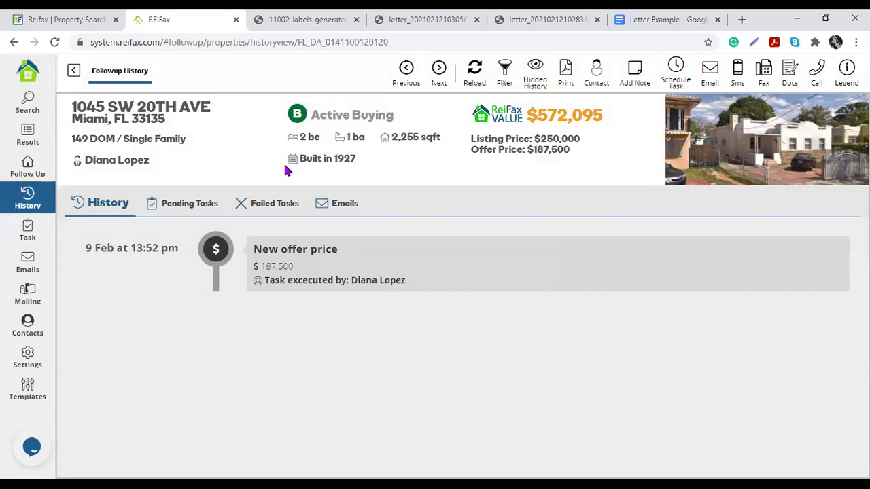
Step: Reload the follow-up history and point out the new Note Made entry's date and text
{"action": "left_click", "coordinate": [474, 69]}
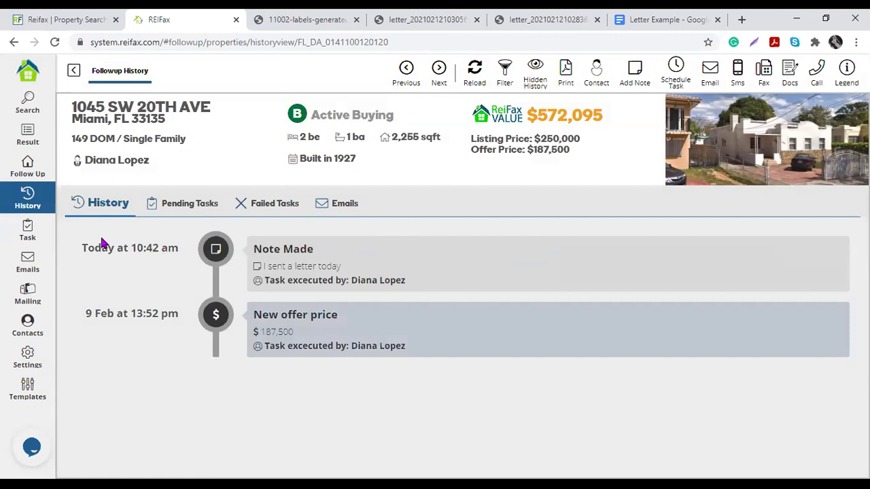
{"action": "left_click_drag", "start_coordinate": [84, 248], "coordinate": [213, 291]}
{"action": "left_click_drag", "start_coordinate": [86, 247], "coordinate": [185, 251]}
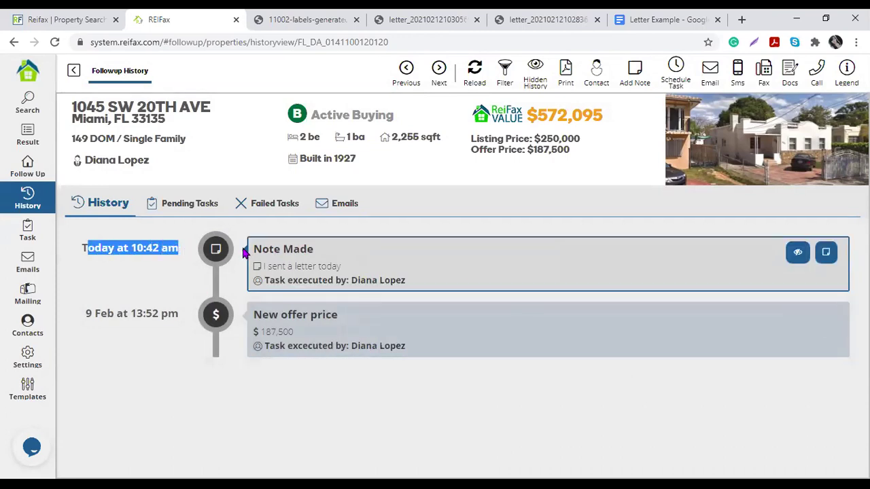
{"action": "triple_click", "coordinate": [312, 249]}
{"action": "left_click", "coordinate": [295, 270]}
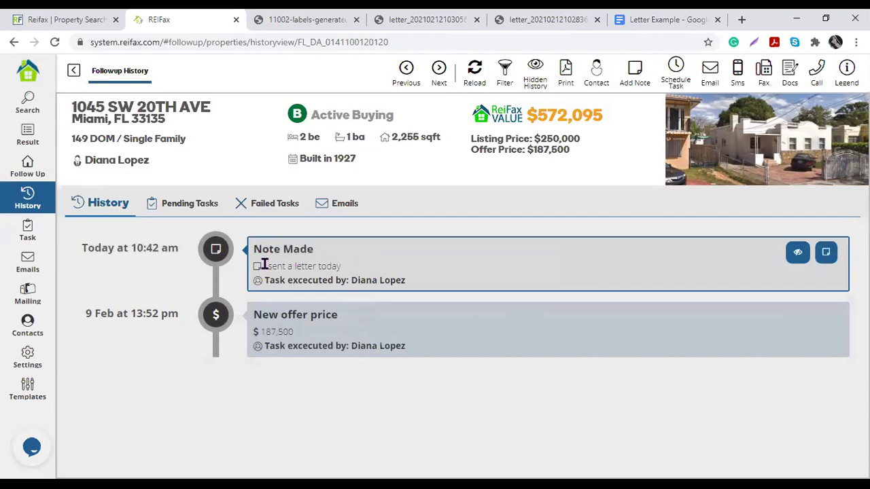
{"action": "left_click_drag", "start_coordinate": [263, 267], "coordinate": [353, 267]}
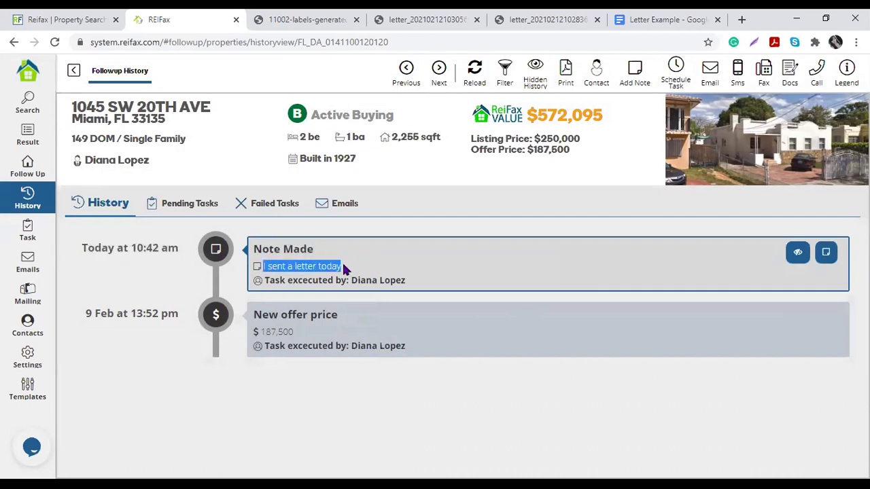
Step: Navigate from the follow history back to the Mailing Campaign list
{"action": "left_click", "coordinate": [73, 70]}
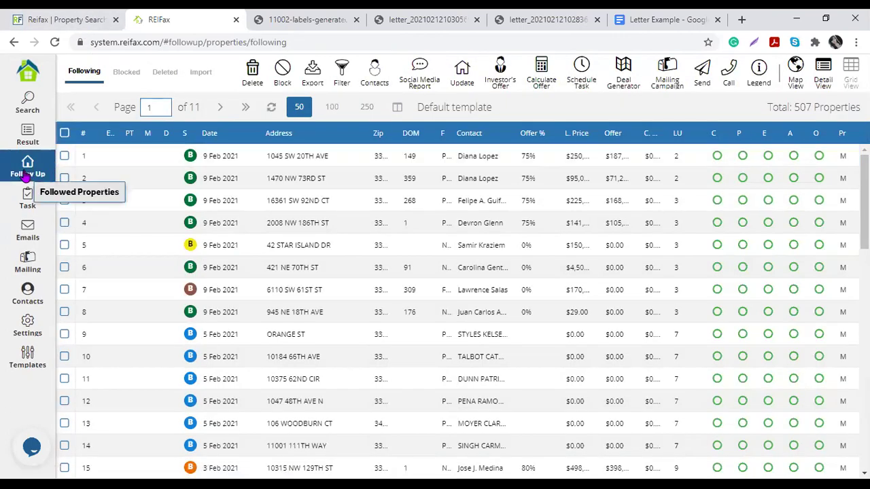
{"action": "left_click", "coordinate": [28, 263]}
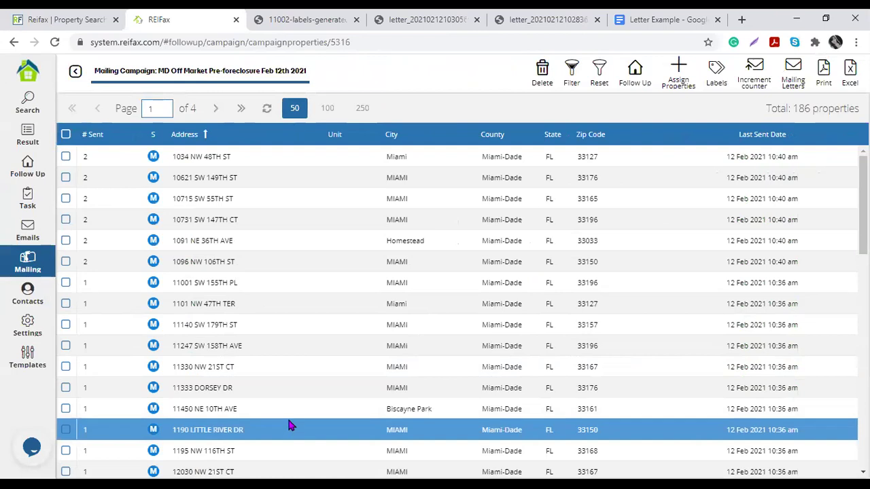
{"action": "left_click", "coordinate": [75, 74]}
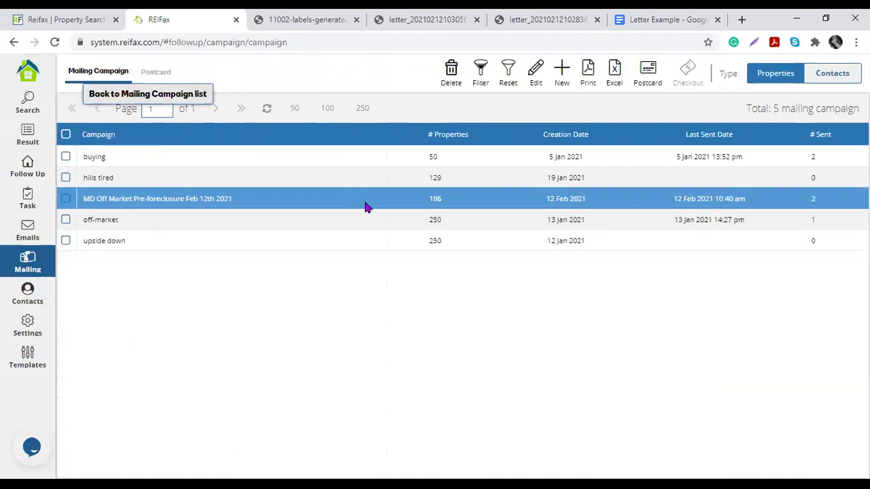
Step: Select the MD Off Market Pre-foreclosure, hills tired and buying campaigns and request postcards for all three
{"action": "left_click", "coordinate": [66, 200]}
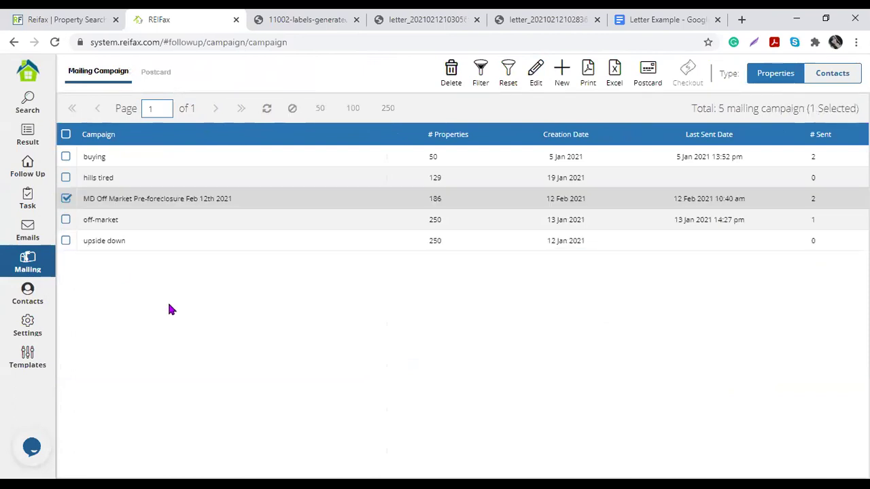
{"action": "left_click", "coordinate": [66, 178]}
{"action": "left_click", "coordinate": [66, 157]}
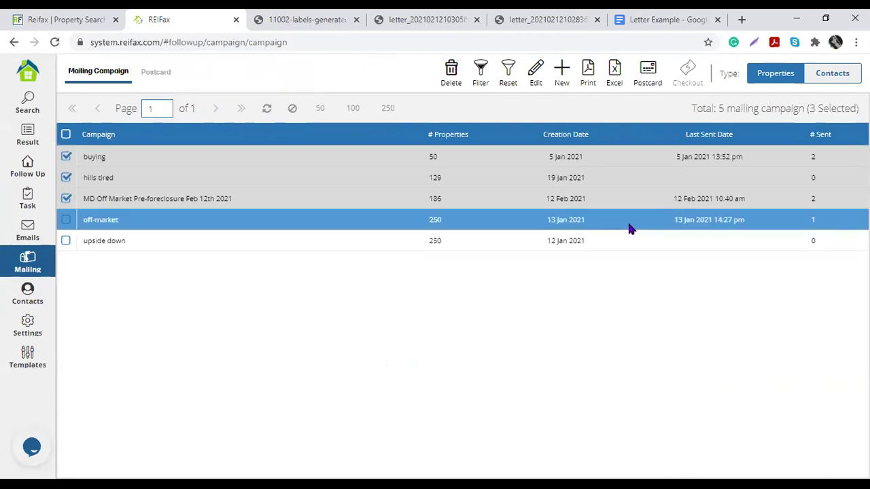
{"action": "left_click", "coordinate": [646, 68]}
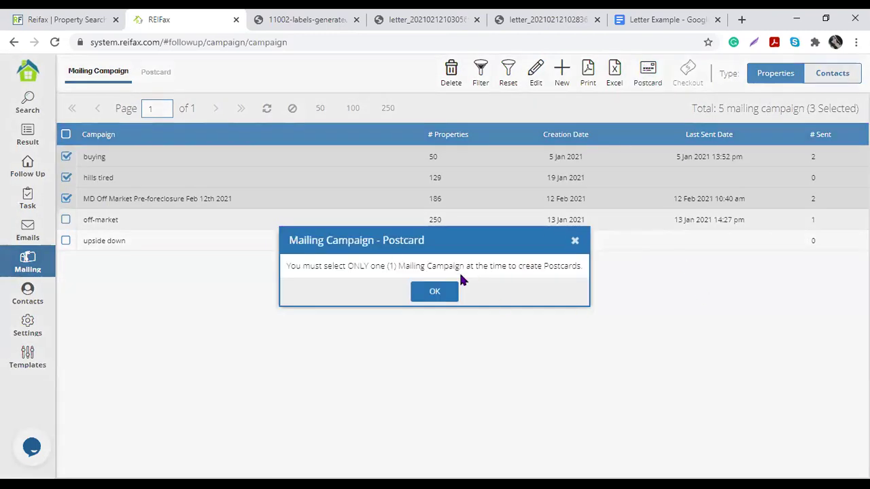
Step: Dismiss the one-campaign warning, deselect hills tired and buying, and open postcard ordering for the pre-foreclosure campaign
{"action": "left_click_drag", "start_coordinate": [349, 265], "coordinate": [435, 266]}
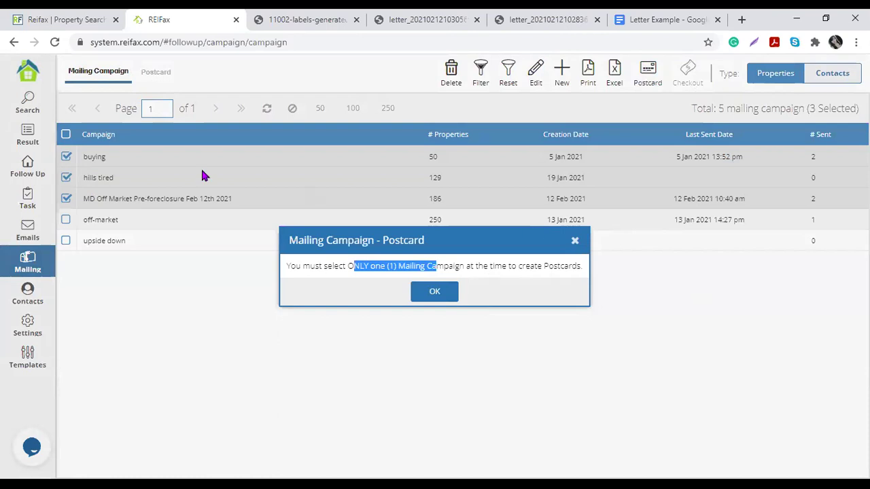
{"action": "key", "text": "Escape"}
{"action": "left_click", "coordinate": [66, 177]}
{"action": "left_click", "coordinate": [66, 156]}
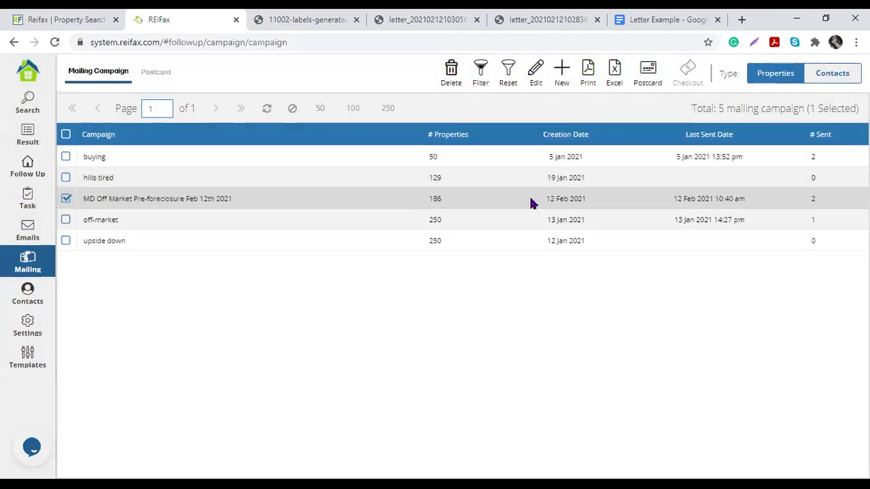
{"action": "left_click", "coordinate": [649, 70]}
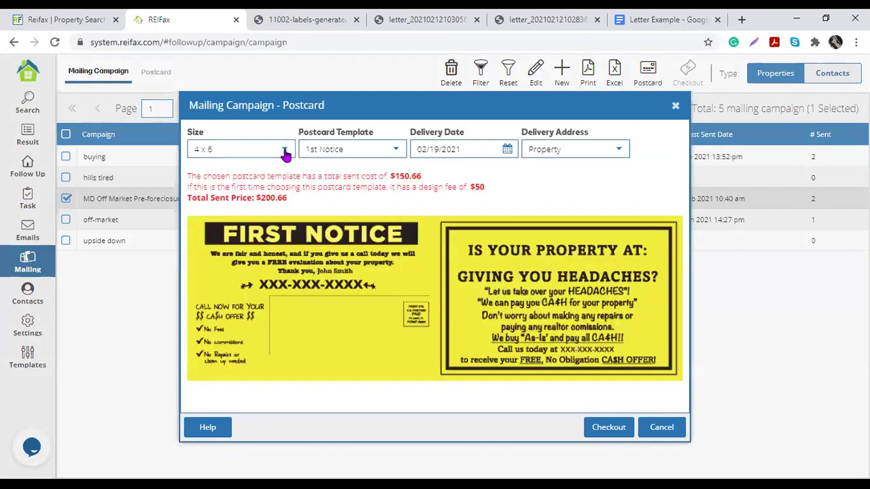
Step: Try the 5.5 x 8.5 and 6 x 11 sizes, then settle on a 4 x 6 postcard
{"action": "left_click", "coordinate": [285, 152]}
{"action": "left_click", "coordinate": [257, 189]}
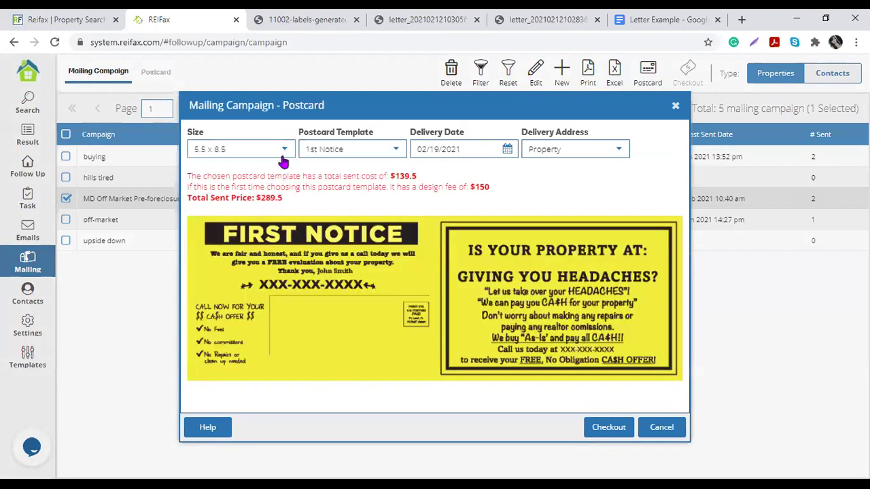
{"action": "left_click", "coordinate": [284, 151]}
{"action": "left_click", "coordinate": [257, 209]}
{"action": "left_click", "coordinate": [285, 152]}
{"action": "left_click", "coordinate": [263, 177]}
Step: Try 2nd Notice, General Mail and Foreclosure templates, choose Follow Up, and check the delivery calendar
{"action": "left_click", "coordinate": [395, 153]}
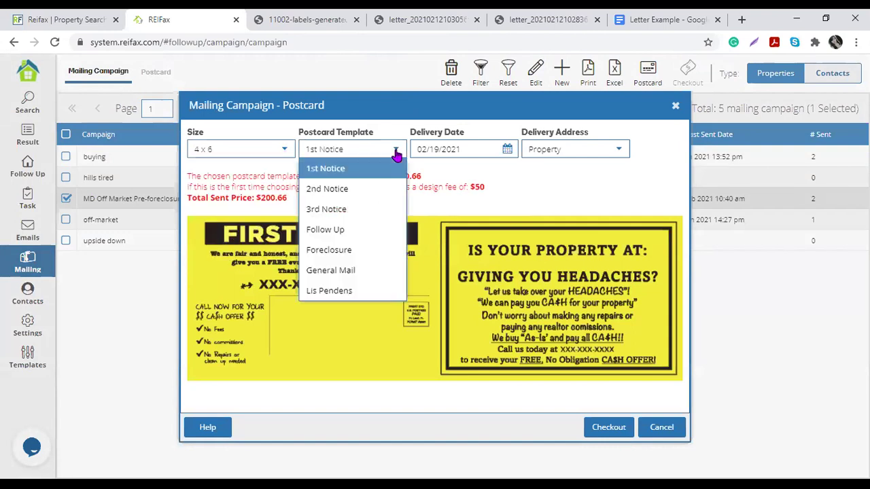
{"action": "left_click", "coordinate": [355, 190]}
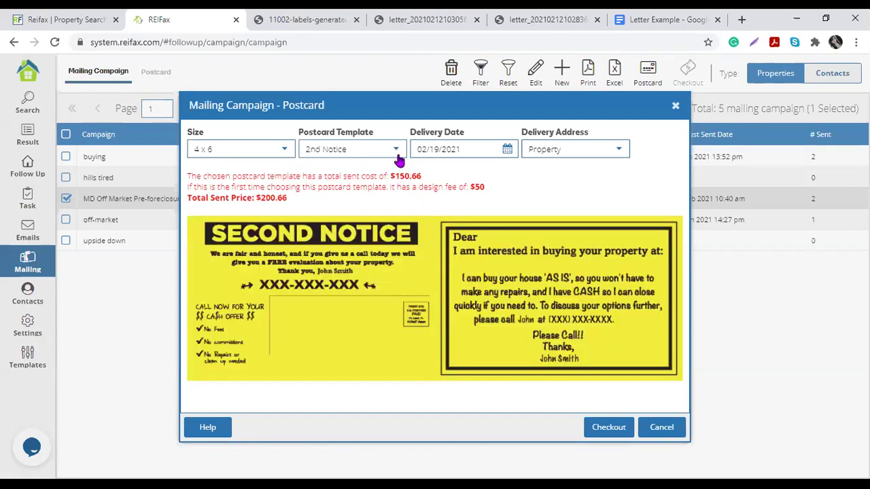
{"action": "left_click", "coordinate": [395, 151]}
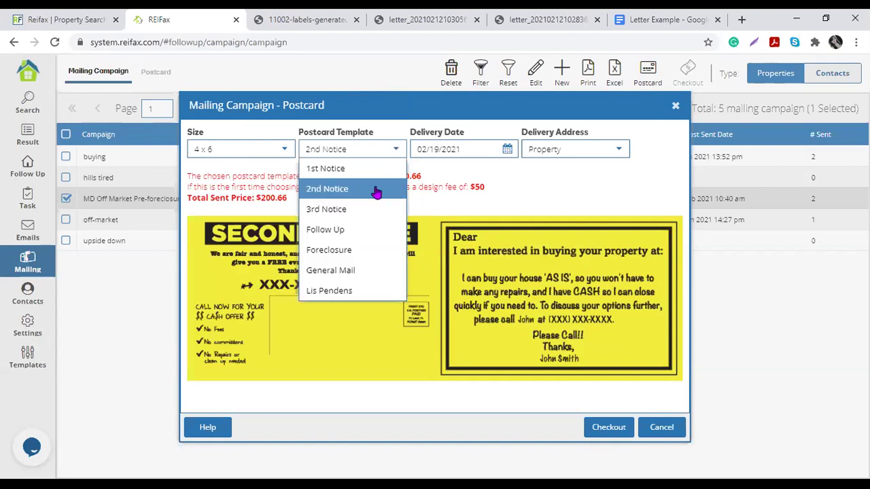
{"action": "left_click", "coordinate": [376, 270]}
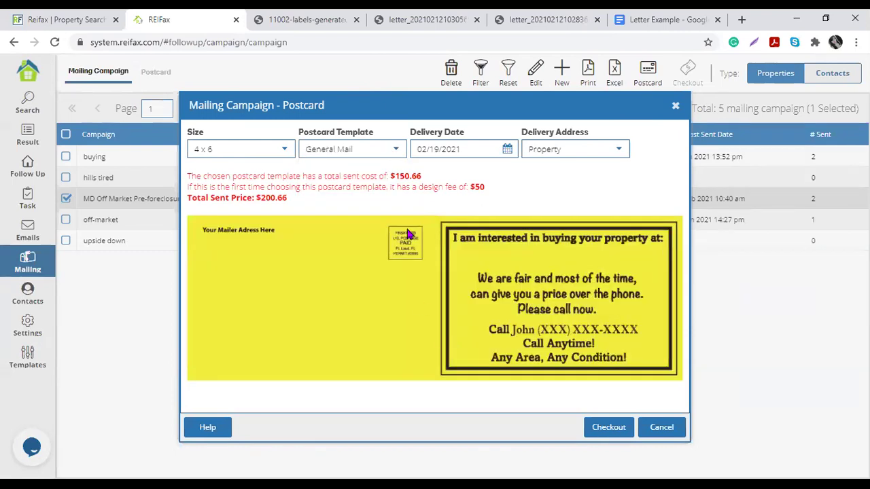
{"action": "left_click", "coordinate": [393, 150]}
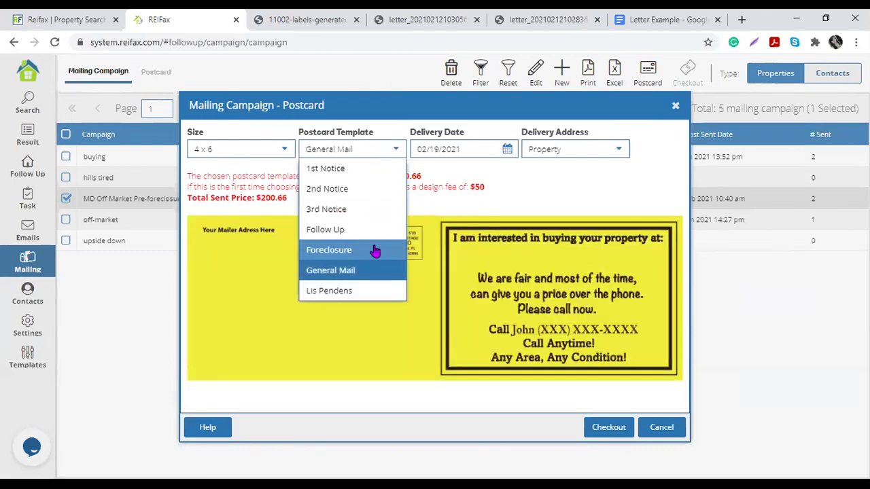
{"action": "left_click", "coordinate": [374, 252]}
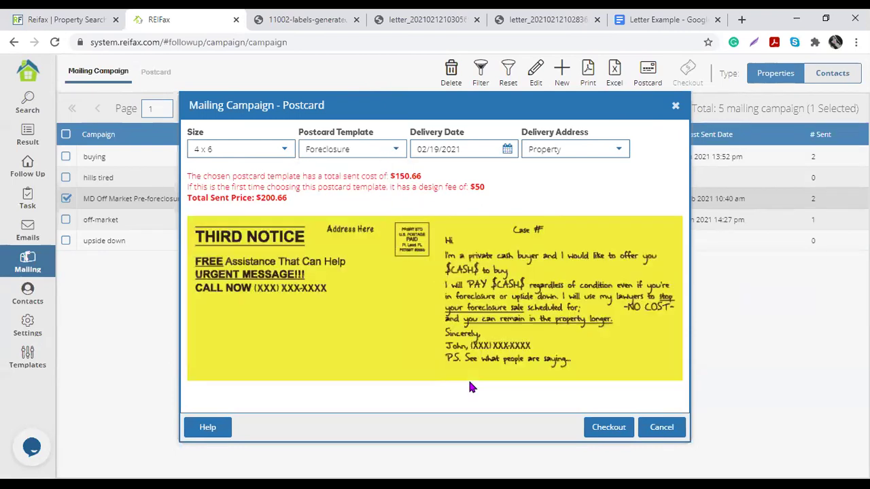
{"action": "left_click", "coordinate": [396, 151]}
{"action": "left_click", "coordinate": [381, 230]}
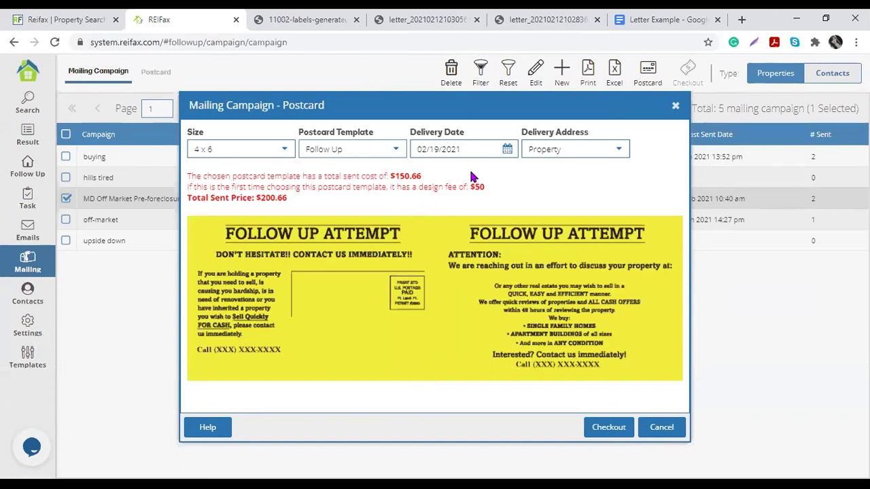
{"action": "left_click", "coordinate": [508, 149]}
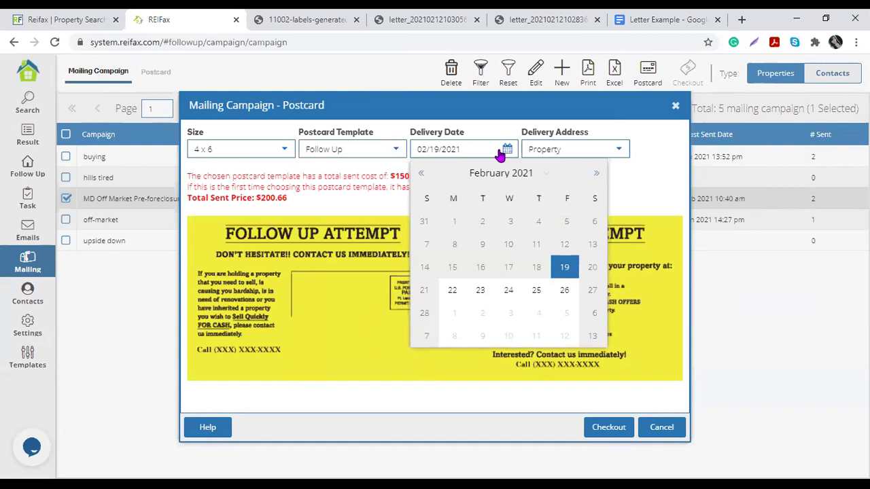
{"action": "left_click", "coordinate": [265, 387]}
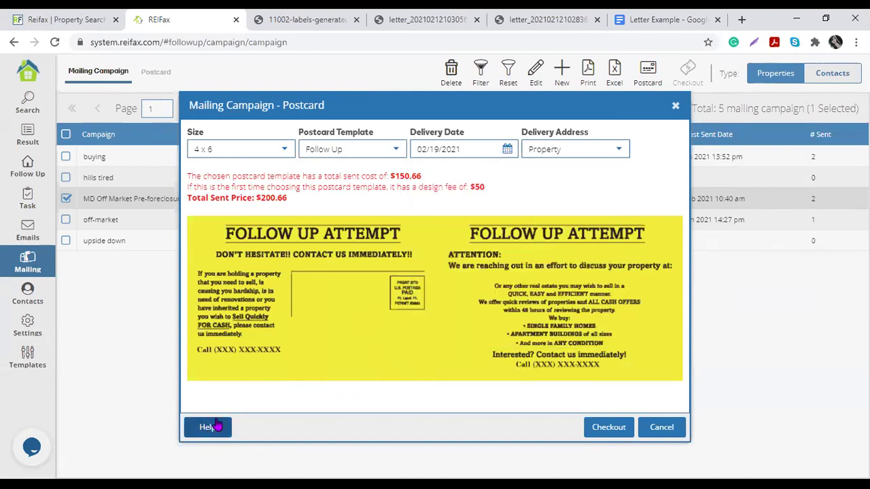
Step: View ShopSavvy Direct Mail's contact details in the postcard Help, then close it
{"action": "left_click", "coordinate": [206, 427]}
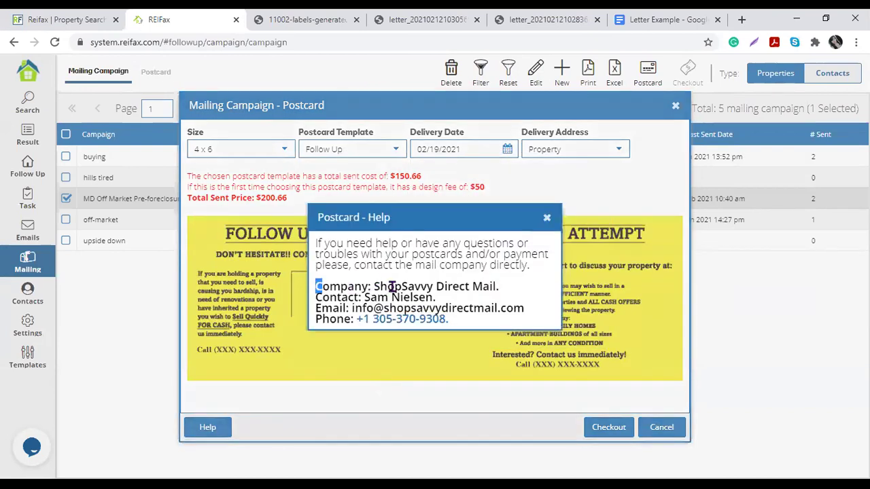
{"action": "left_click_drag", "start_coordinate": [315, 287], "coordinate": [520, 292]}
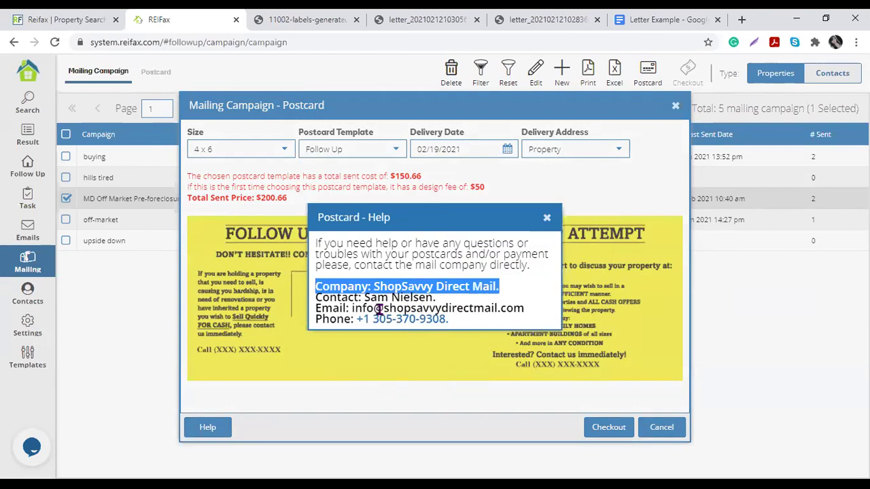
{"action": "left_click_drag", "start_coordinate": [364, 297], "coordinate": [438, 290]}
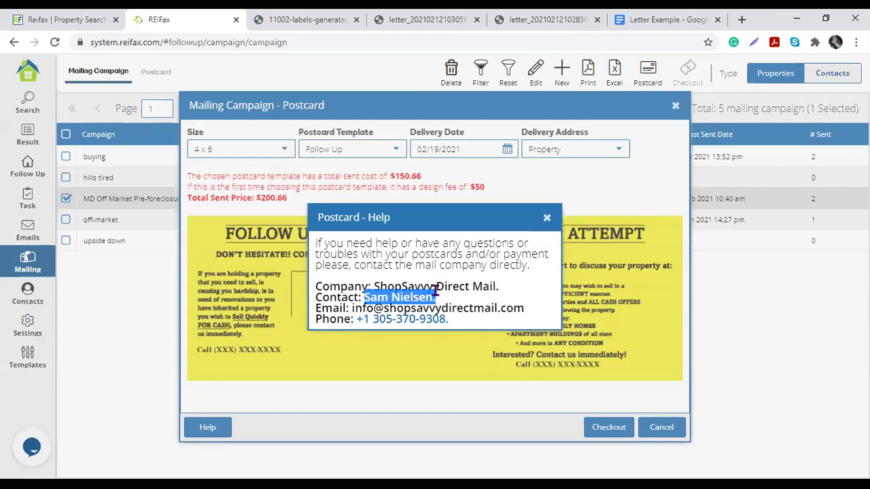
{"action": "left_click", "coordinate": [387, 306]}
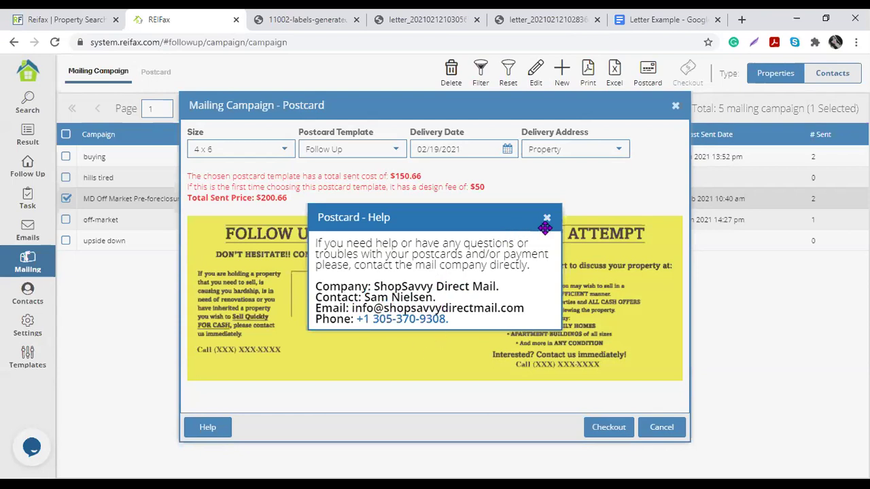
{"action": "left_click", "coordinate": [248, 422]}
{"action": "left_click", "coordinate": [209, 427]}
{"action": "left_click", "coordinate": [546, 217]}
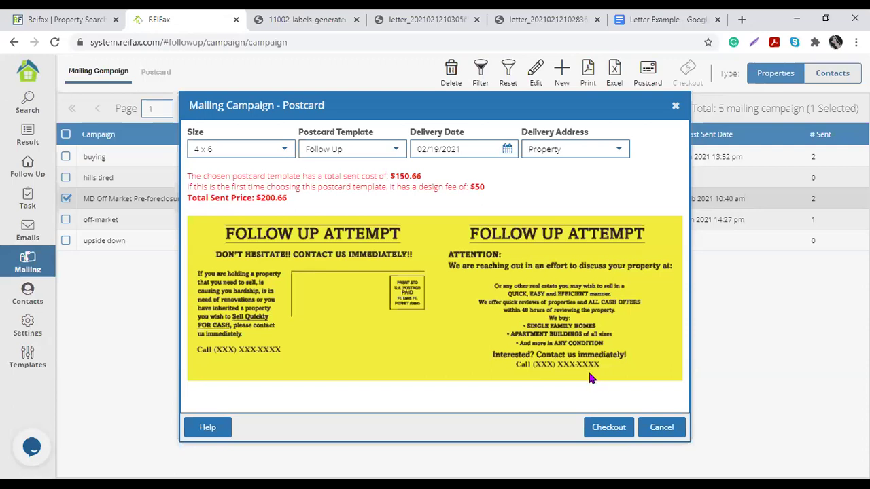
Step: Set the postcard delivery date to 03/01/2021 and keep Property as the delivery address
{"action": "left_click", "coordinate": [503, 151]}
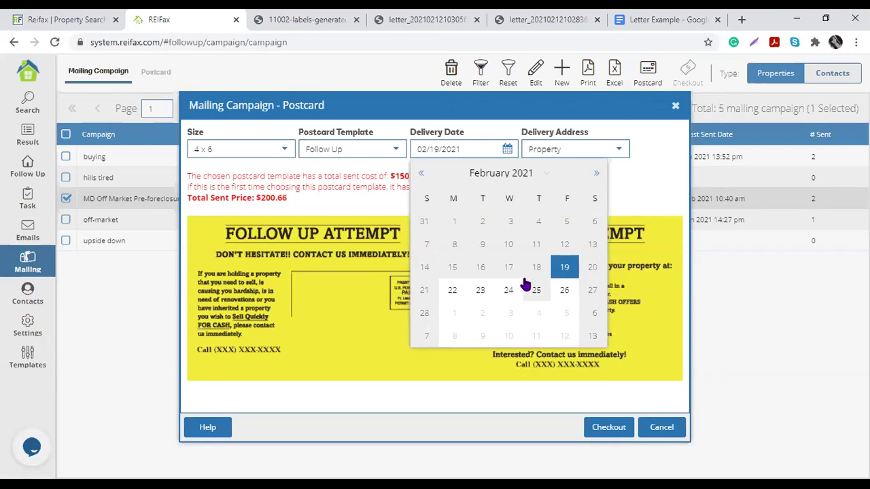
{"action": "left_click", "coordinate": [596, 175]}
{"action": "left_click", "coordinate": [456, 229]}
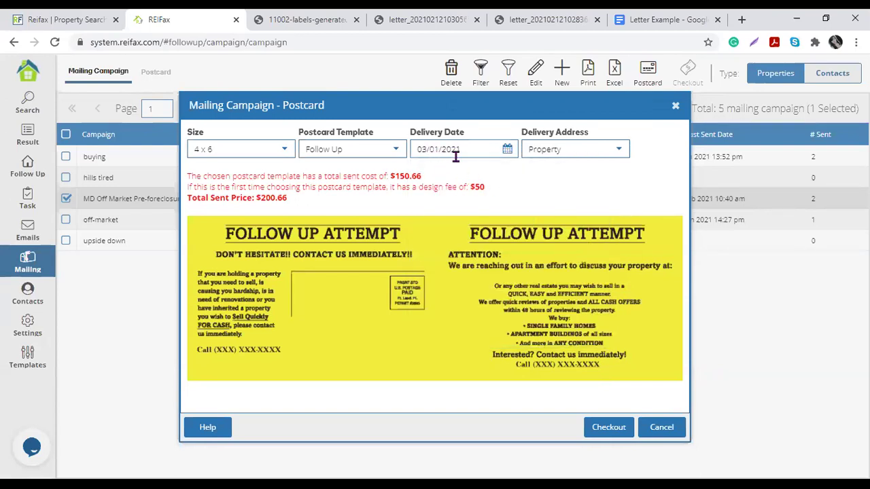
{"action": "left_click", "coordinate": [617, 152]}
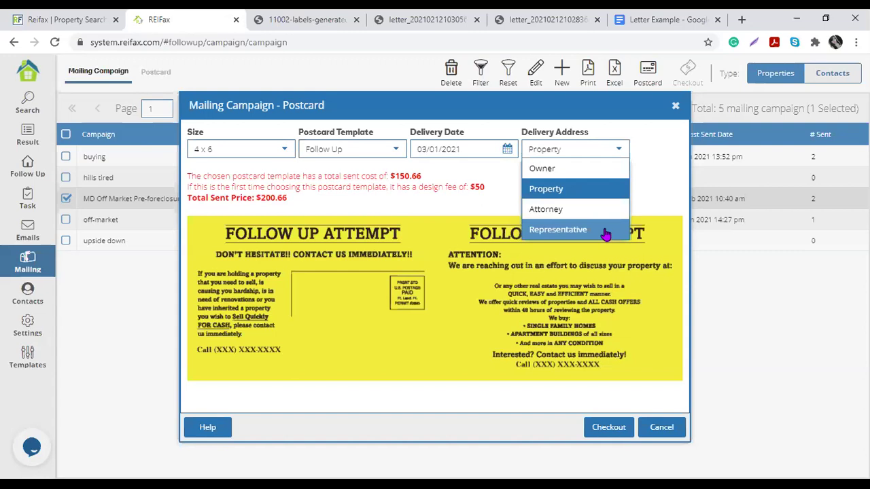
{"action": "left_click", "coordinate": [399, 346]}
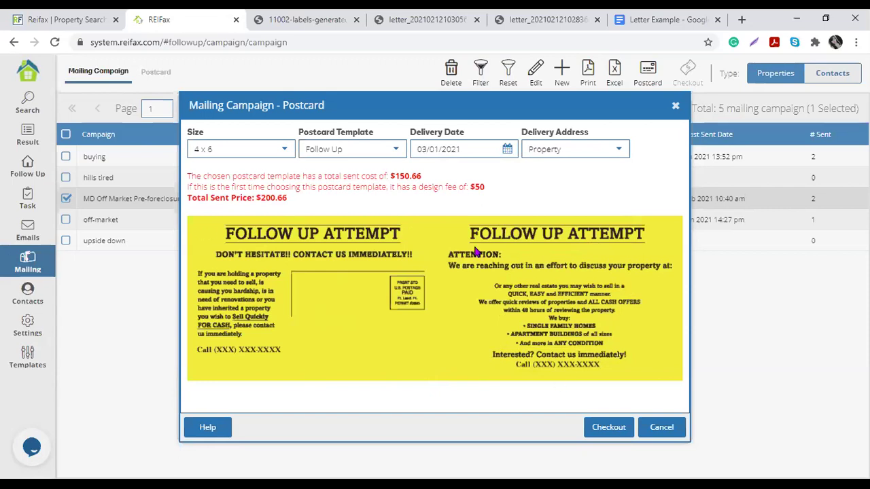
{"action": "left_click_drag", "start_coordinate": [188, 174], "coordinate": [428, 177]}
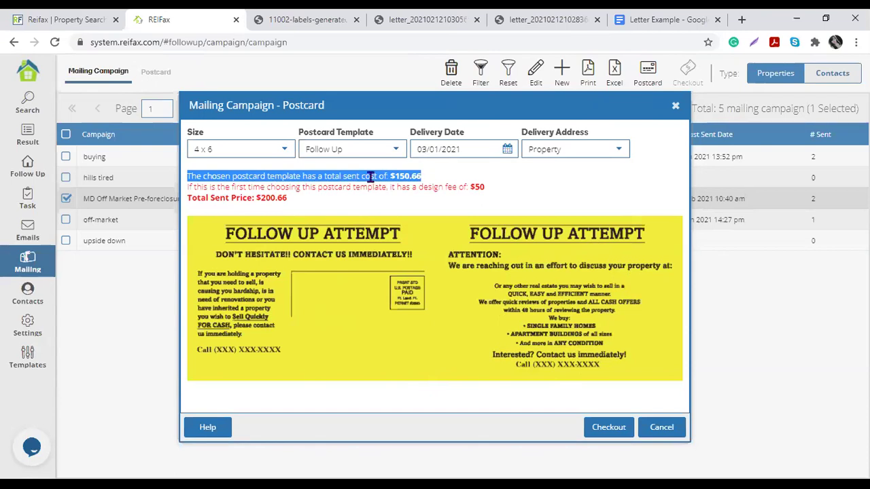
{"action": "left_click", "coordinate": [245, 189]}
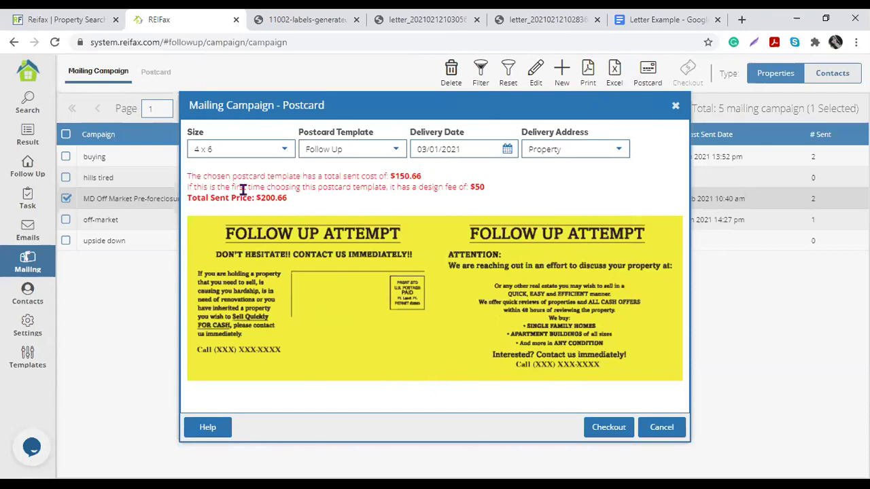
{"action": "left_click_drag", "start_coordinate": [188, 188], "coordinate": [386, 187]}
{"action": "left_click", "coordinate": [235, 188]}
{"action": "left_click", "coordinate": [333, 187]}
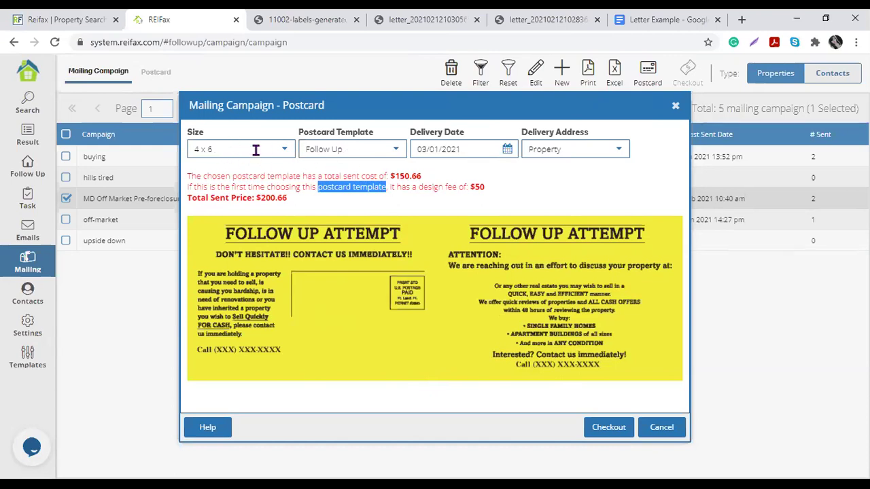
{"action": "left_click_drag", "start_coordinate": [398, 188], "coordinate": [478, 188]}
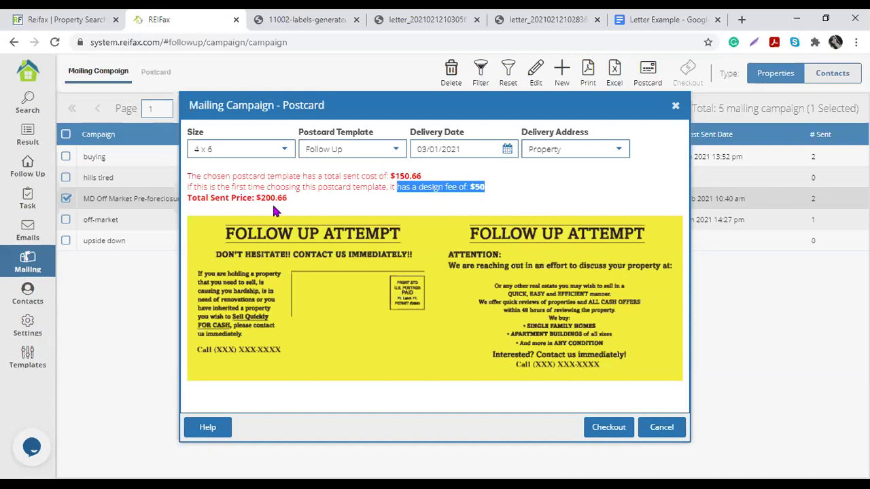
{"action": "left_click_drag", "start_coordinate": [488, 188], "coordinate": [282, 208]}
{"action": "left_click", "coordinate": [414, 184]}
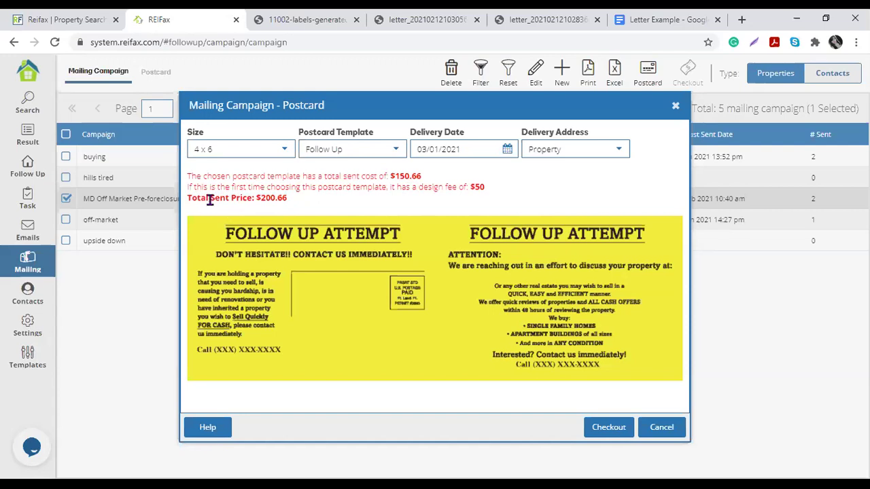
{"action": "left_click_drag", "start_coordinate": [191, 198], "coordinate": [292, 204]}
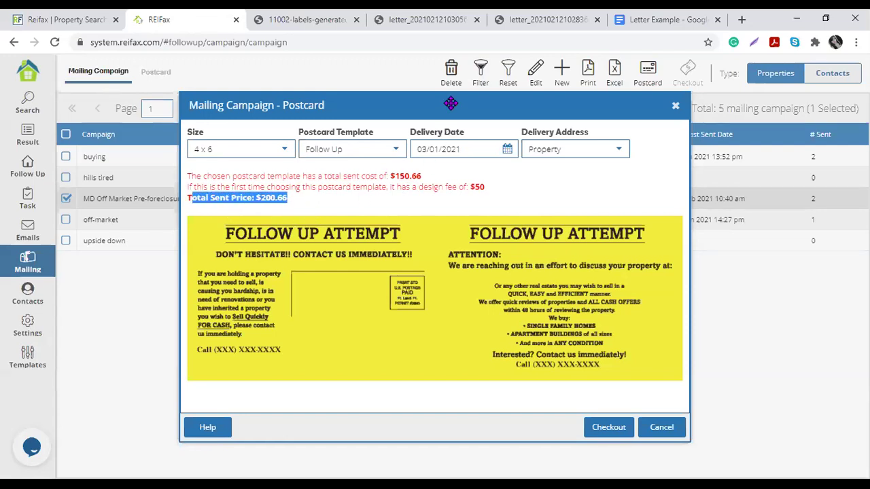
{"action": "left_click_drag", "start_coordinate": [452, 109], "coordinate": [454, 244]}
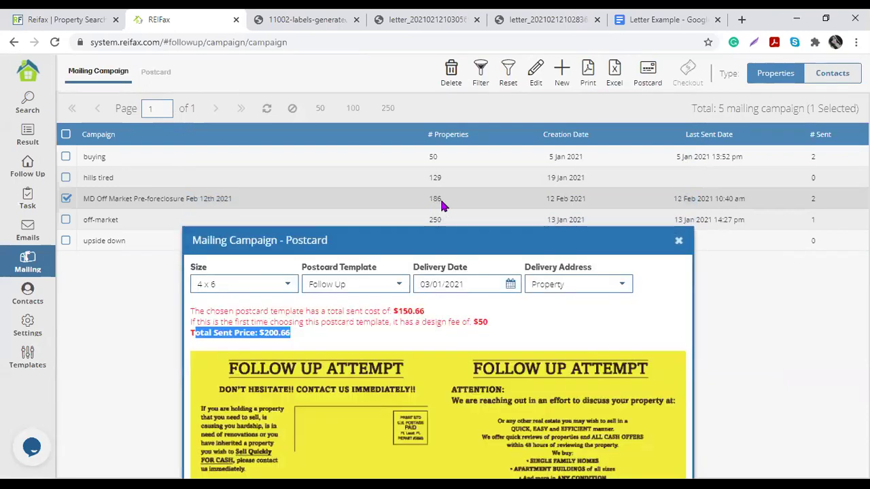
{"action": "left_click_drag", "start_coordinate": [441, 240], "coordinate": [432, 118]}
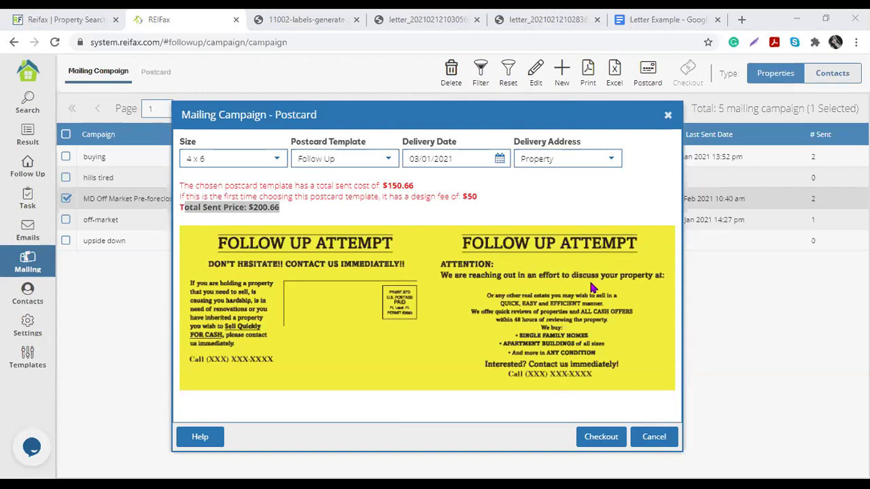
Step: Choose the 3rd Notice postcard template and review its pricing summary
{"action": "left_click", "coordinate": [503, 319]}
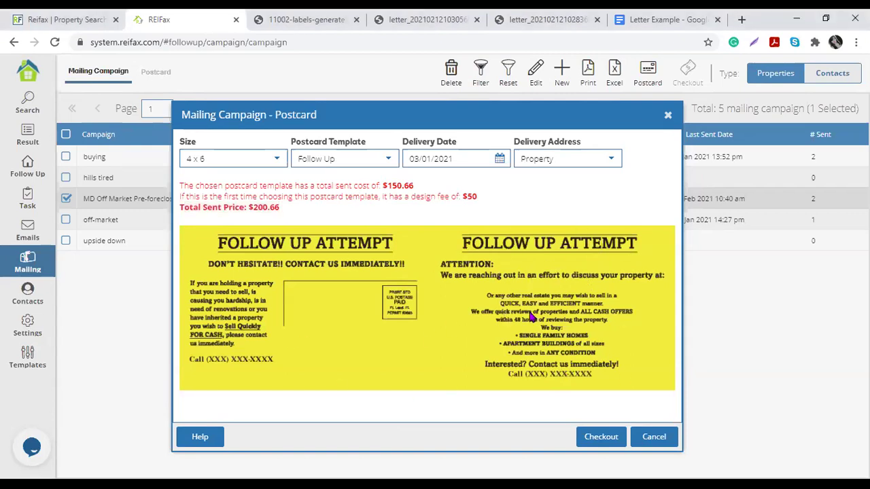
{"action": "left_click", "coordinate": [388, 164]}
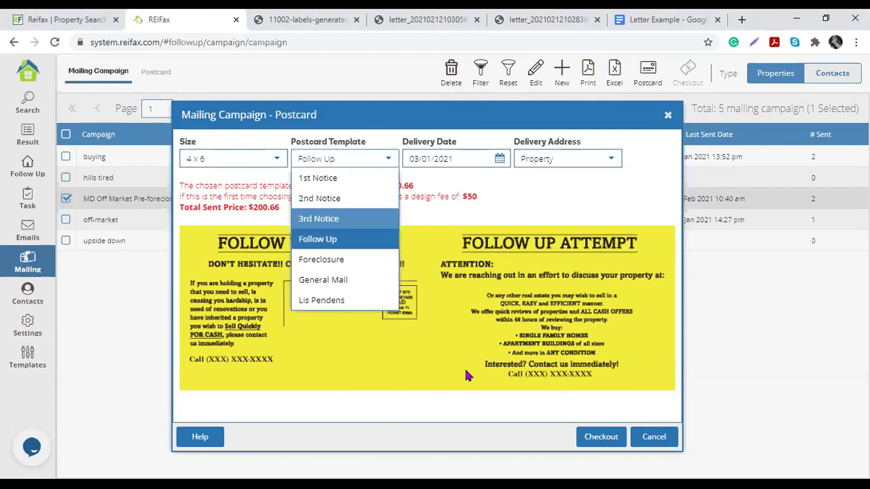
{"action": "key", "text": "Return"}
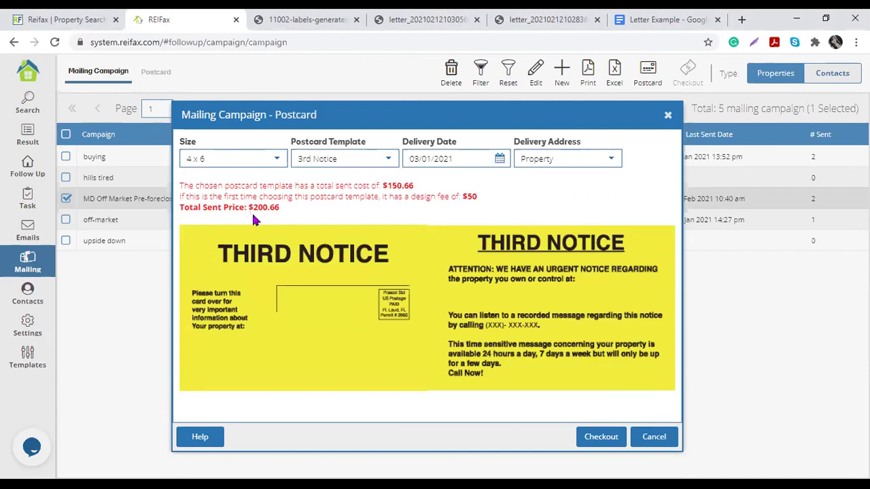
{"action": "left_click_drag", "start_coordinate": [223, 185], "coordinate": [433, 216]}
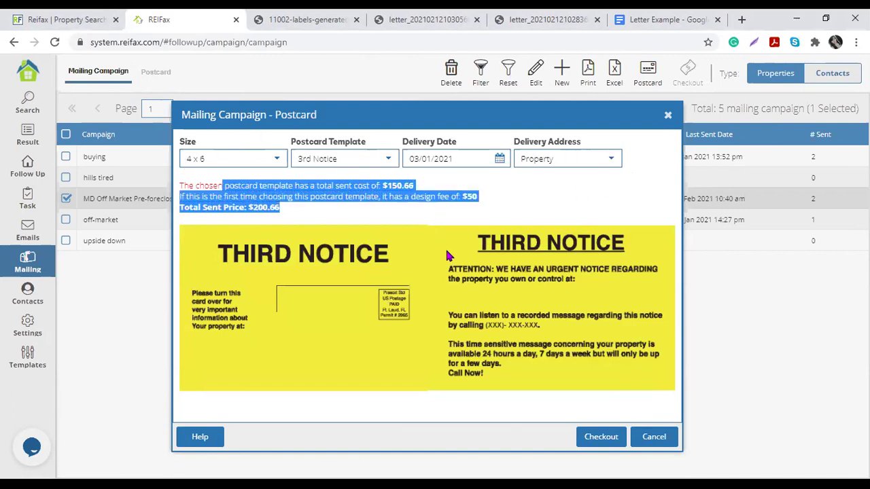
{"action": "left_click", "coordinate": [352, 199]}
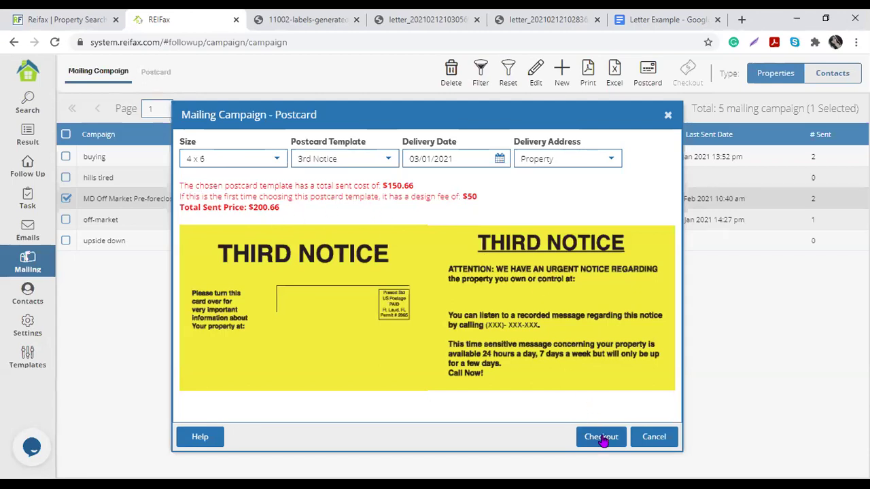
Step: Revert to Follow Up, check the 5.5 x 8.5 size's $150 design fee, then return to 4 x 6
{"action": "left_click", "coordinate": [384, 161]}
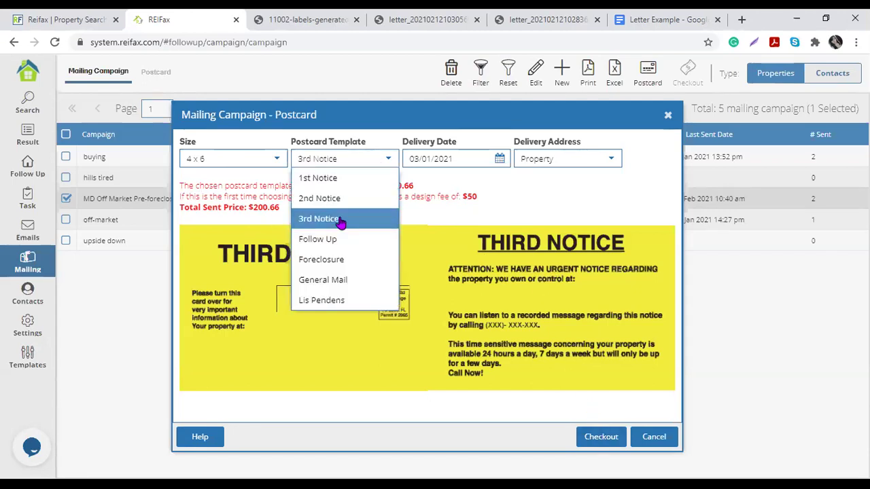
{"action": "left_click", "coordinate": [348, 242]}
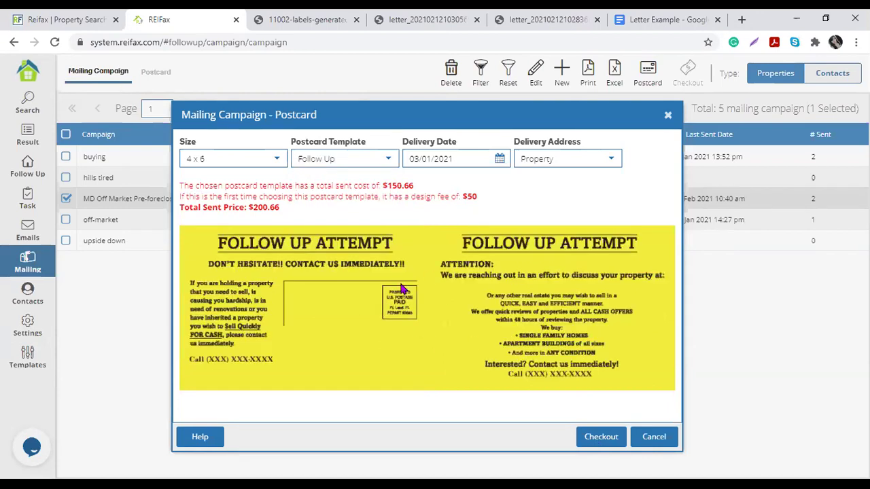
{"action": "left_click", "coordinate": [275, 163]}
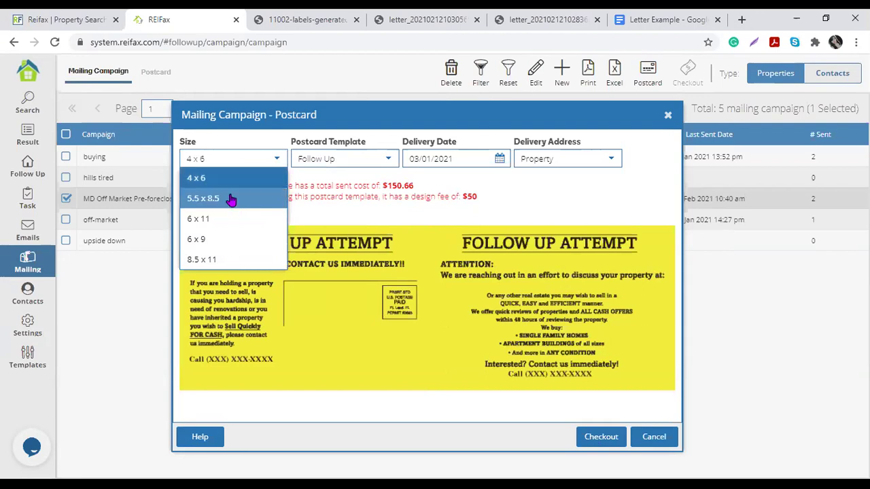
{"action": "left_click", "coordinate": [231, 199]}
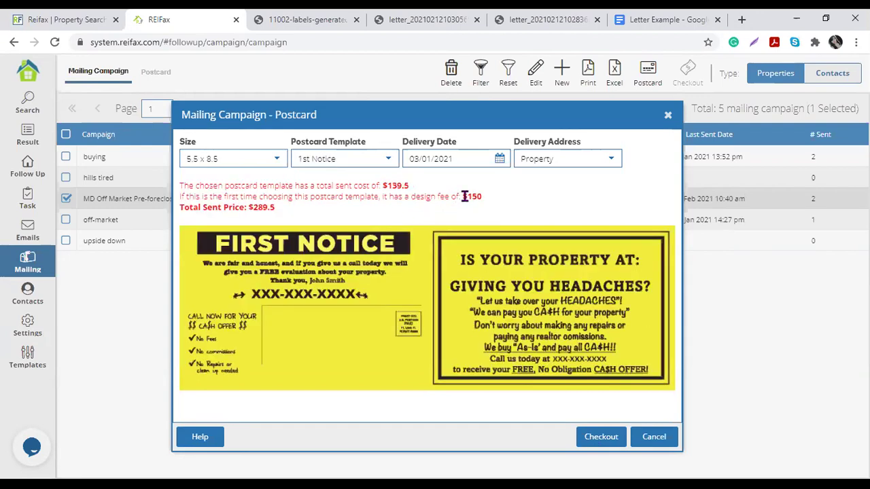
{"action": "left_click_drag", "start_coordinate": [385, 196], "coordinate": [488, 202]}
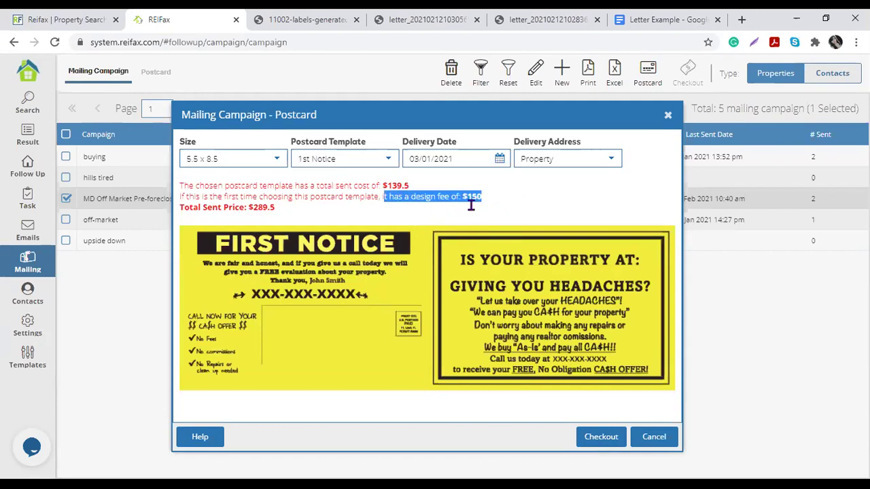
{"action": "left_click", "coordinate": [277, 159]}
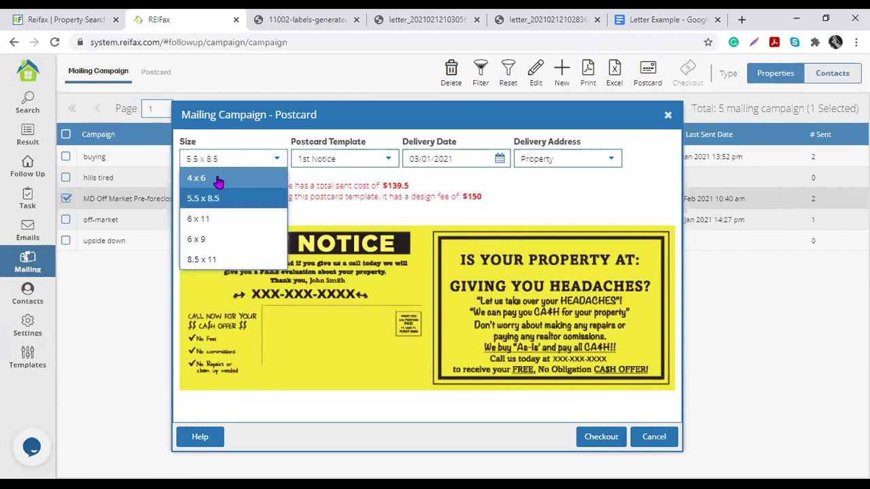
{"action": "left_click", "coordinate": [217, 180]}
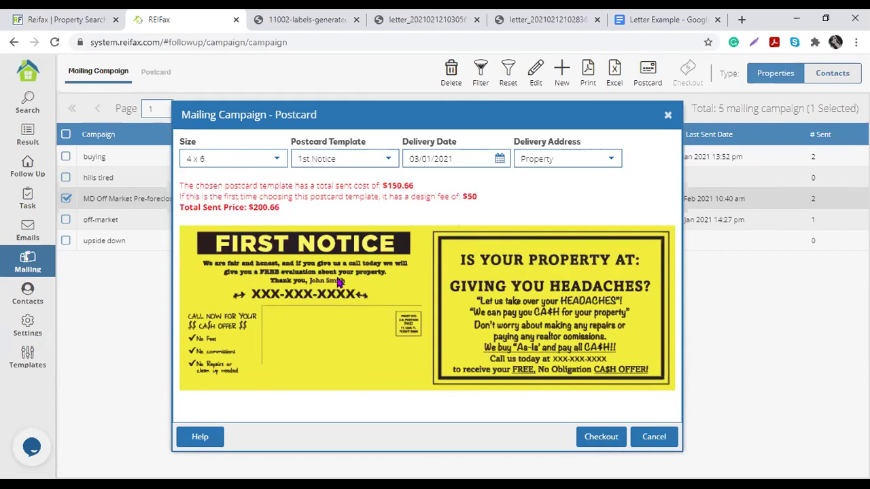
Step: Reselect the Follow Up template and set Delivery Address to Owner
{"action": "left_click", "coordinate": [387, 161]}
{"action": "left_click", "coordinate": [334, 238]}
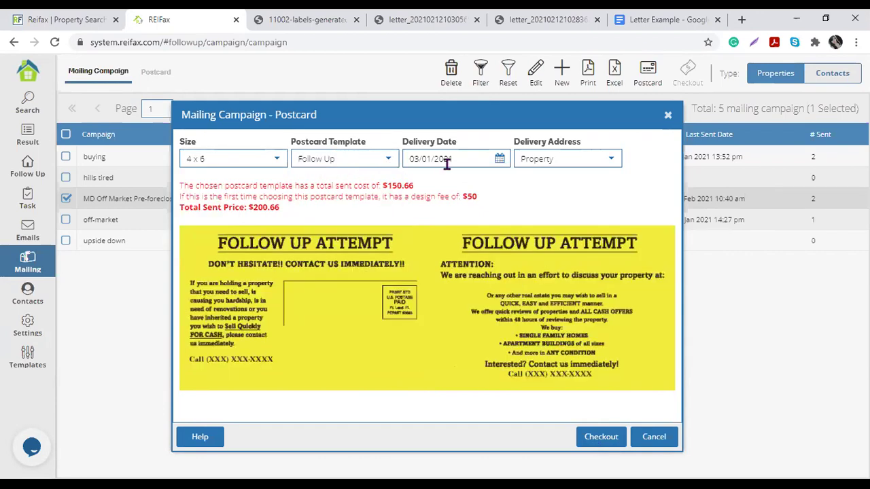
{"action": "left_click_drag", "start_coordinate": [415, 159], "coordinate": [455, 159]}
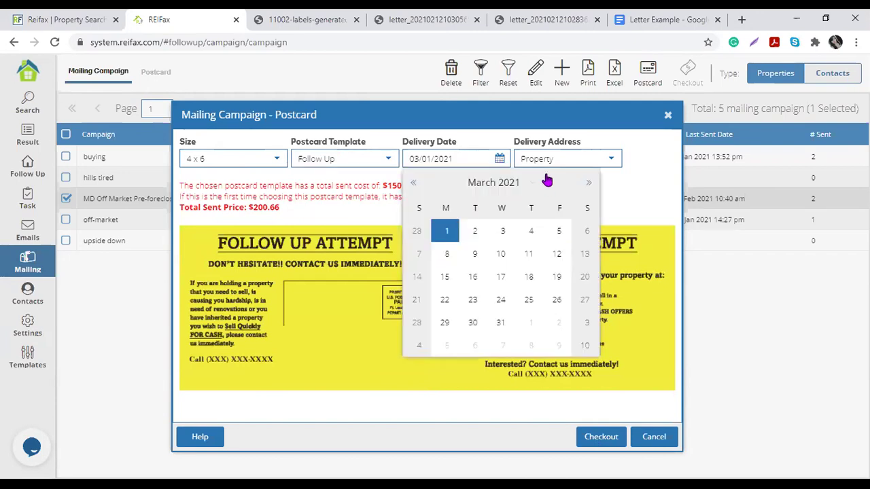
{"action": "left_click", "coordinate": [612, 161]}
{"action": "left_click", "coordinate": [544, 178]}
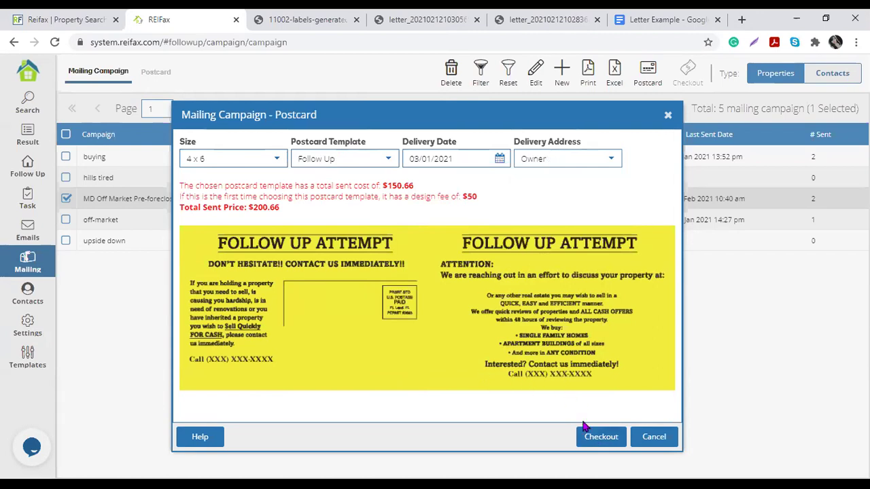
Step: Add the $200.66 Follow Up order to checkout, choose Add More, and dismiss the reminder
{"action": "left_click", "coordinate": [585, 434]}
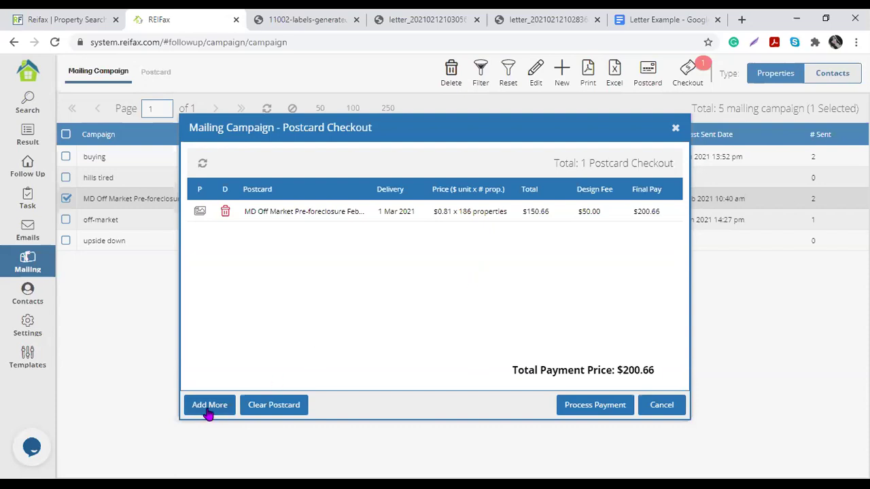
{"action": "left_click", "coordinate": [208, 412]}
{"action": "left_click", "coordinate": [447, 292]}
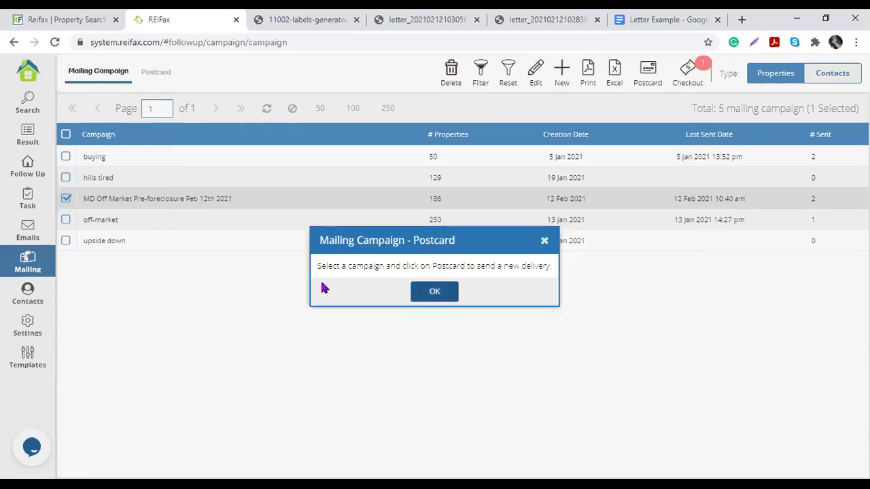
Step: Start a new postcard order for the campaign using the Follow Up template at 4 x 6
{"action": "left_click", "coordinate": [646, 75]}
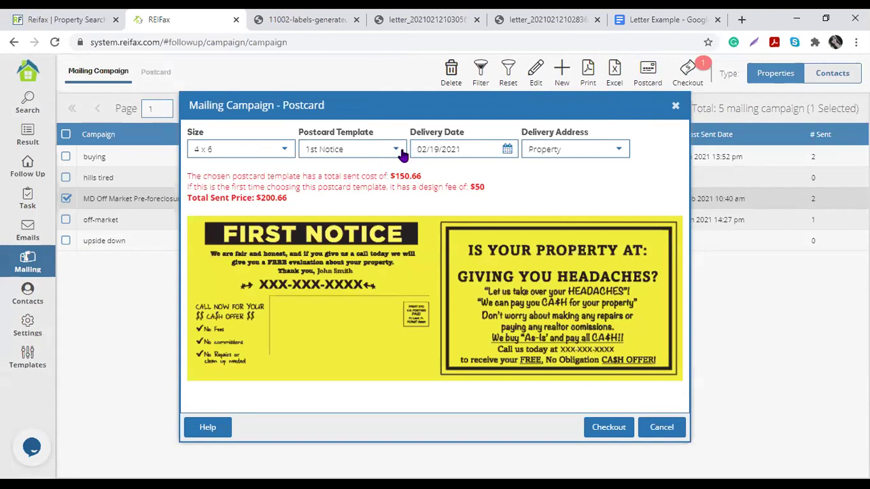
{"action": "left_click_drag", "start_coordinate": [389, 188], "coordinate": [500, 193]}
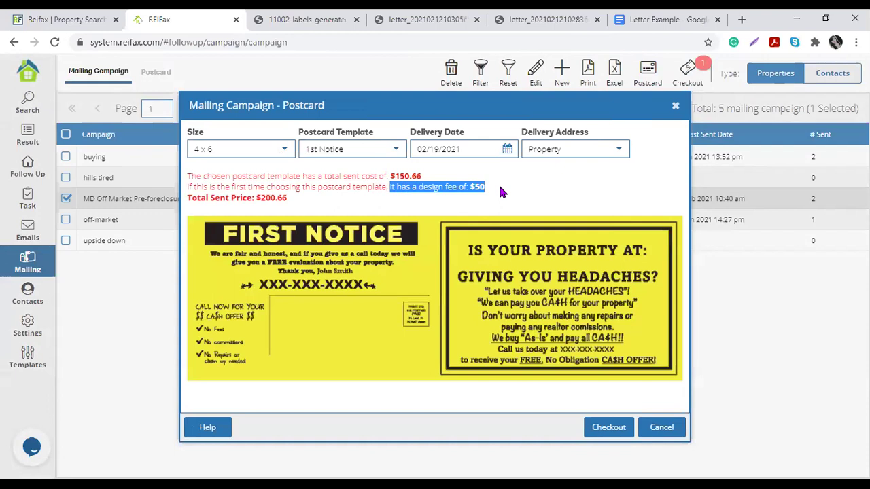
{"action": "left_click", "coordinate": [399, 150]}
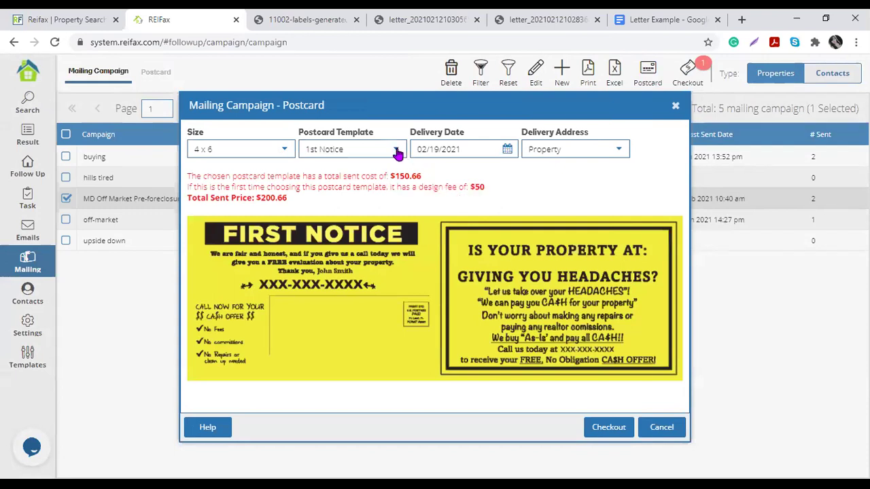
{"action": "left_click", "coordinate": [345, 233]}
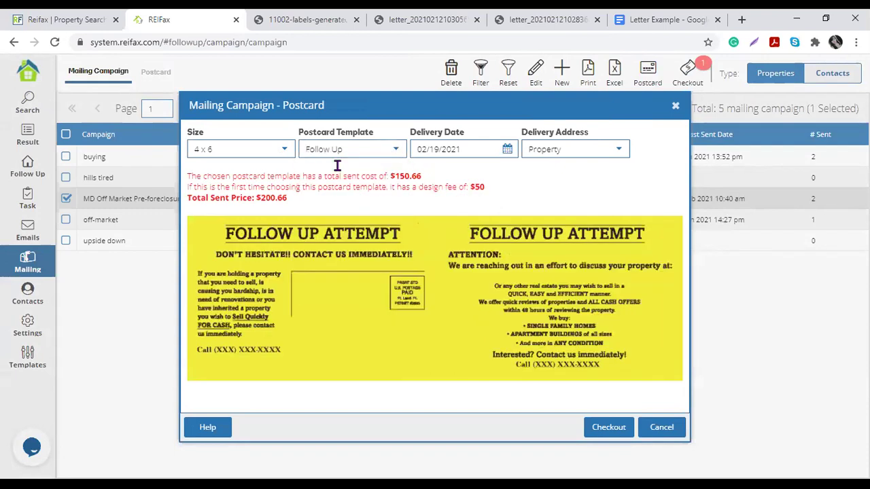
{"action": "left_click_drag", "start_coordinate": [224, 148], "coordinate": [194, 149]}
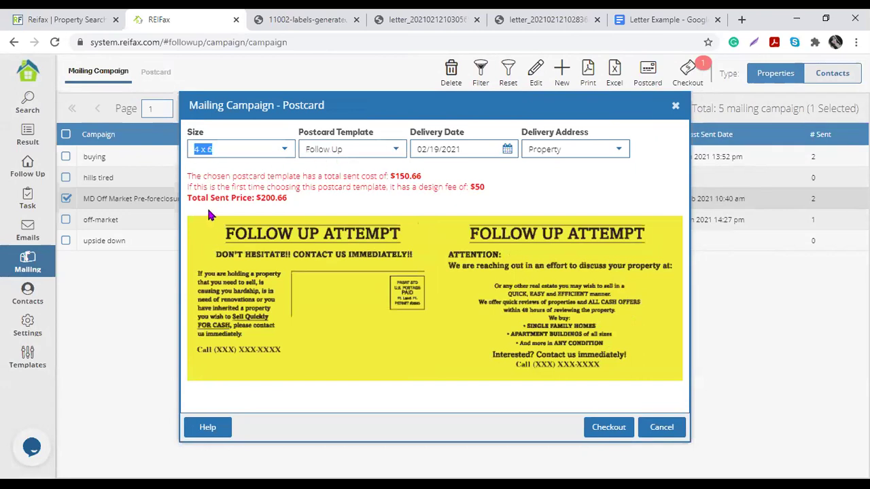
Step: Set the delivery date to April 1, 2021 and the delivery address to Owner
{"action": "left_click", "coordinate": [507, 149]}
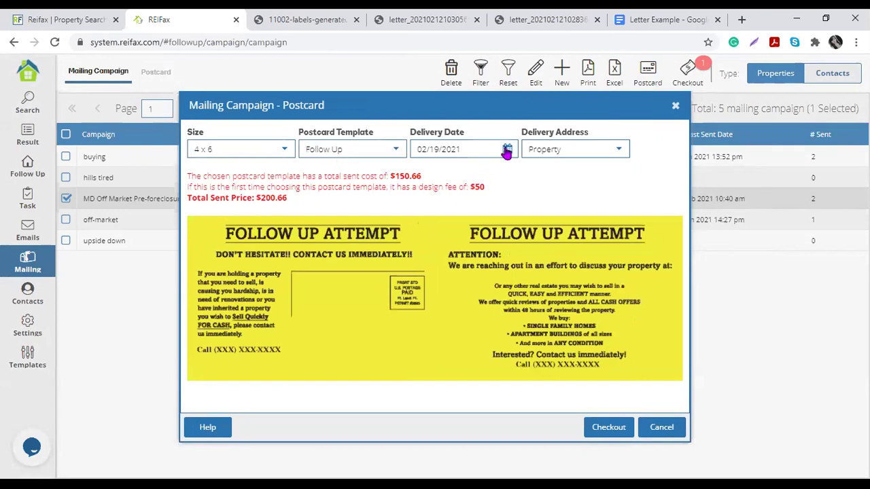
{"action": "left_click", "coordinate": [597, 174]}
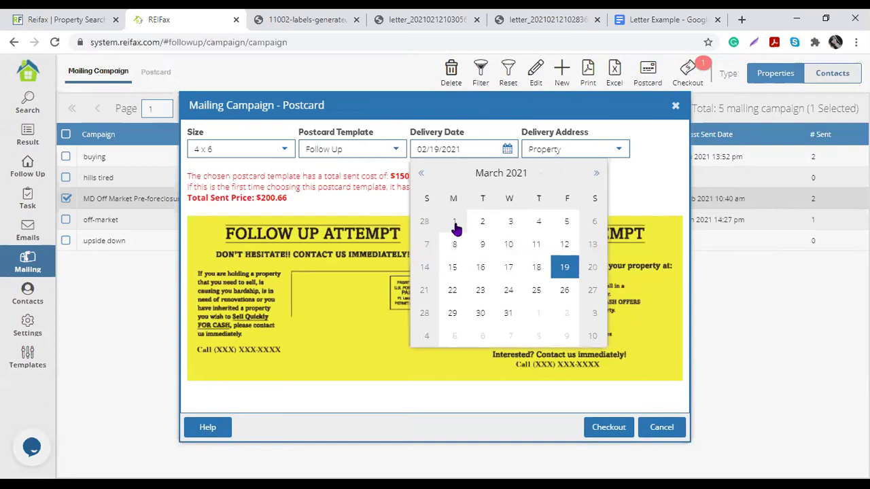
{"action": "left_click", "coordinate": [597, 174]}
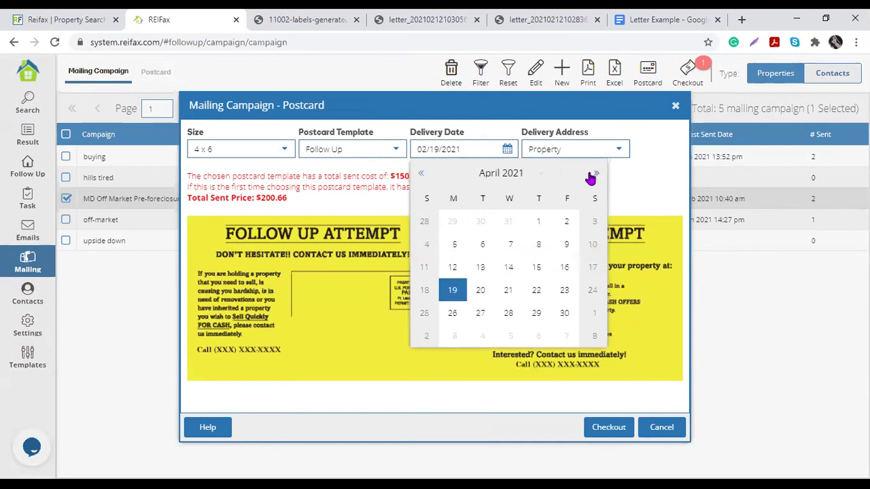
{"action": "left_click", "coordinate": [539, 222]}
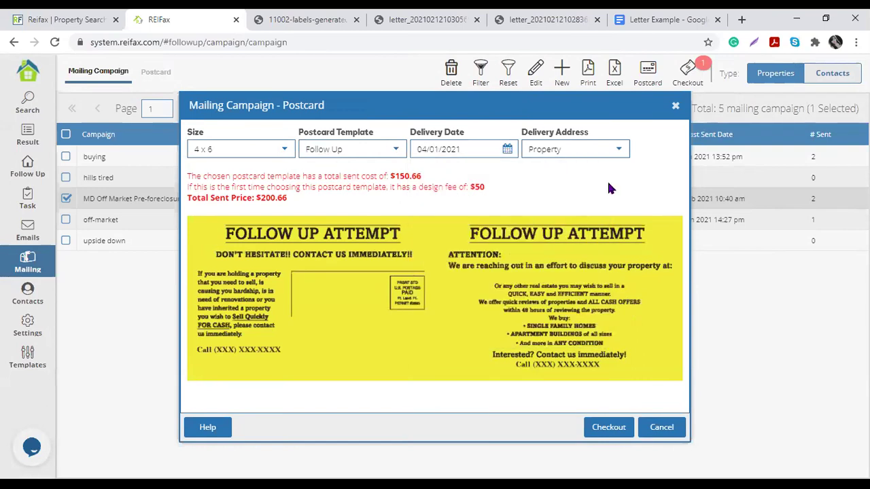
{"action": "left_click", "coordinate": [619, 151]}
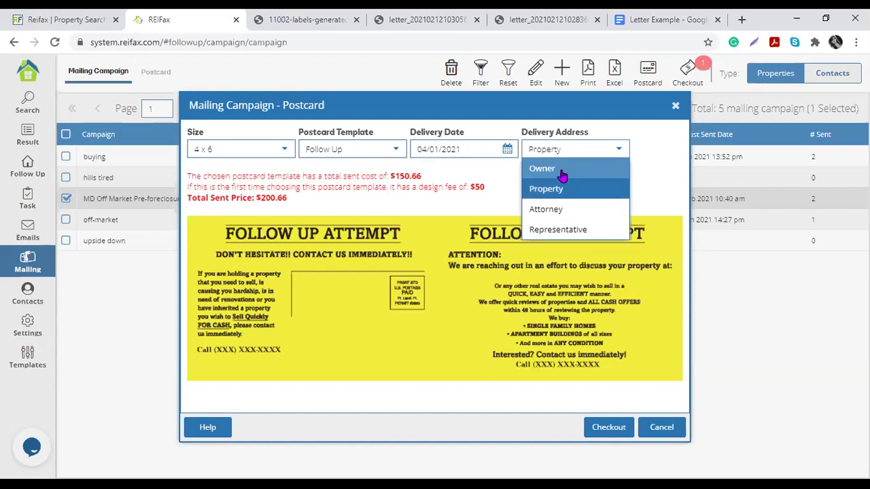
{"action": "left_click", "coordinate": [562, 176]}
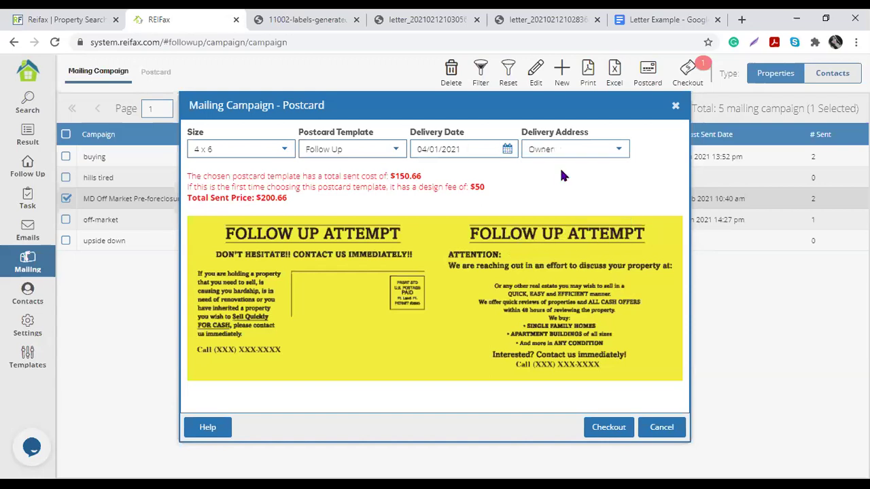
{"action": "left_click", "coordinate": [622, 149]}
{"action": "left_click", "coordinate": [427, 205]}
Step: Add the order to checkout and select the 1 Mar 2021 order in the $321.56 table
{"action": "left_click", "coordinate": [615, 427]}
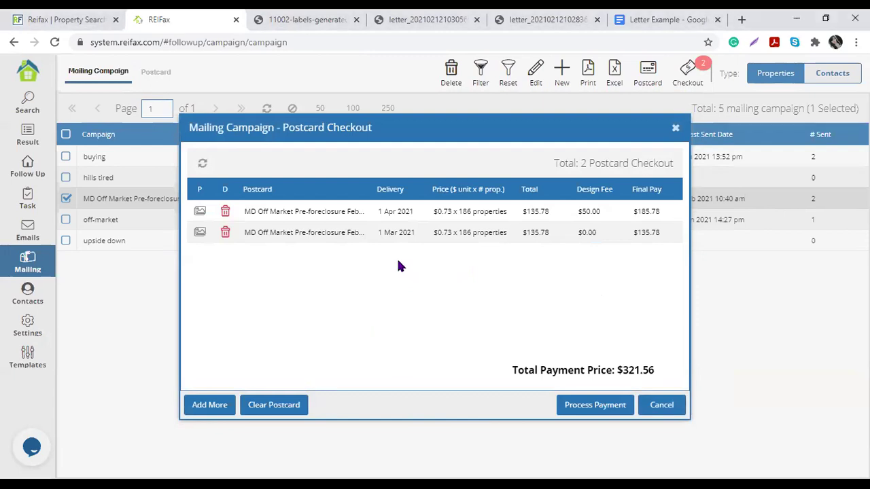
{"action": "left_click", "coordinate": [390, 237]}
Step: Start payment, decline the card on file, then close the credit card form and Postcard Checkout
{"action": "left_click", "coordinate": [592, 408]}
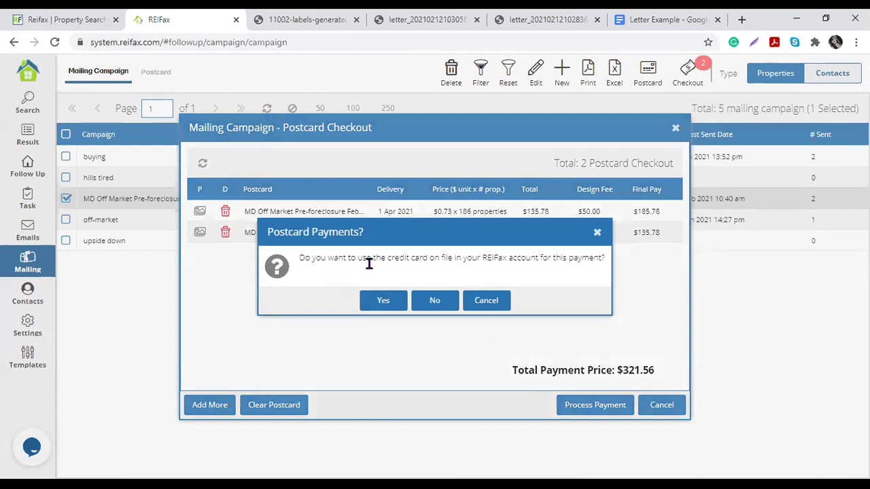
{"action": "left_click_drag", "start_coordinate": [386, 259], "coordinate": [602, 256]}
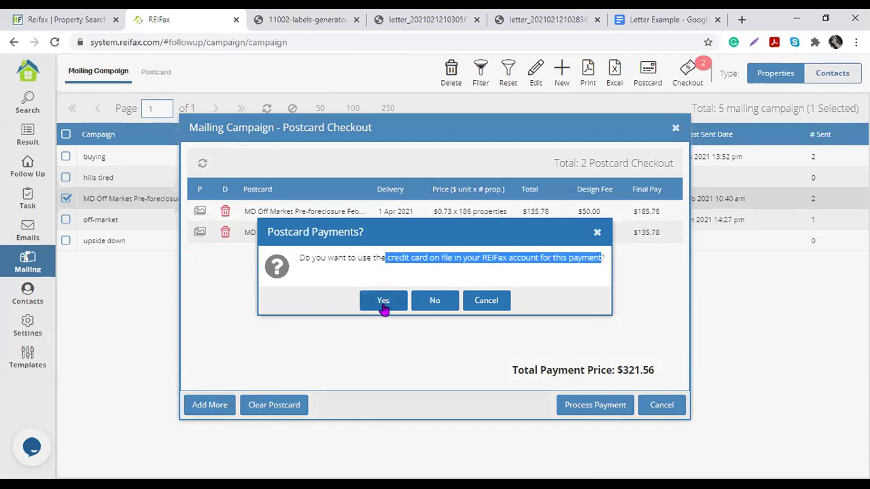
{"action": "left_click", "coordinate": [449, 307]}
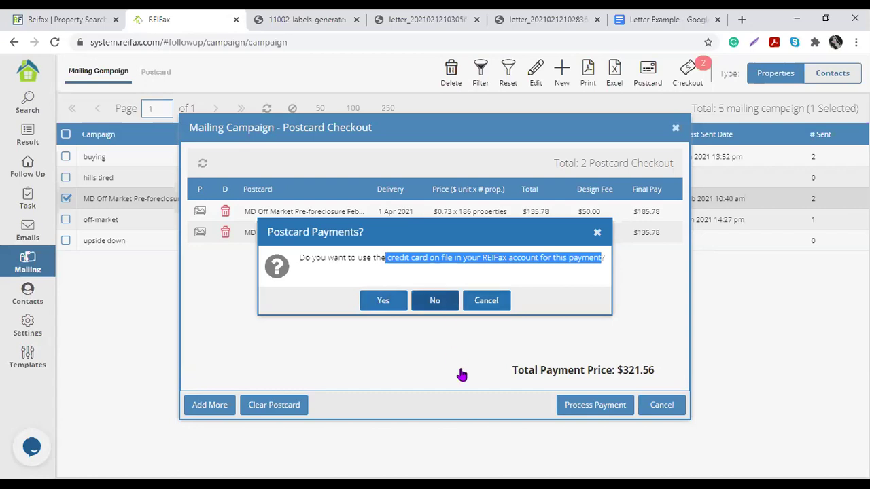
{"action": "scroll", "coordinate": [403, 309], "scroll_direction": "down", "scroll_amount": 1}
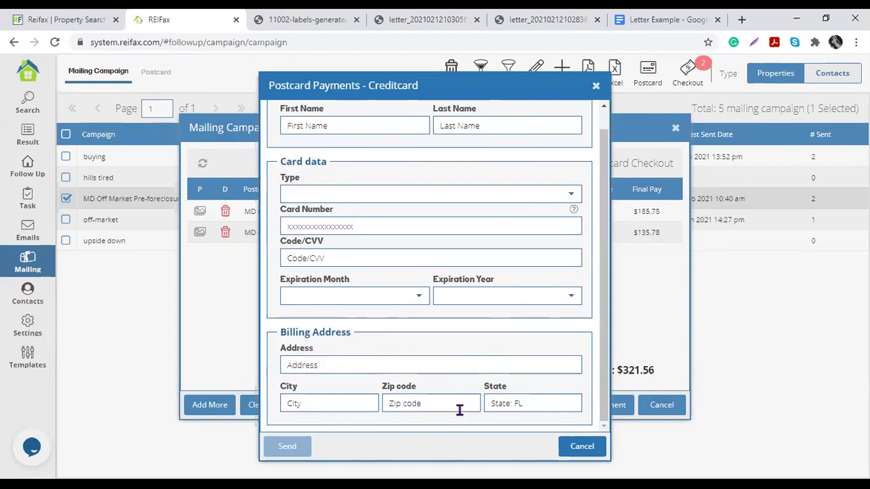
{"action": "left_click", "coordinate": [595, 85]}
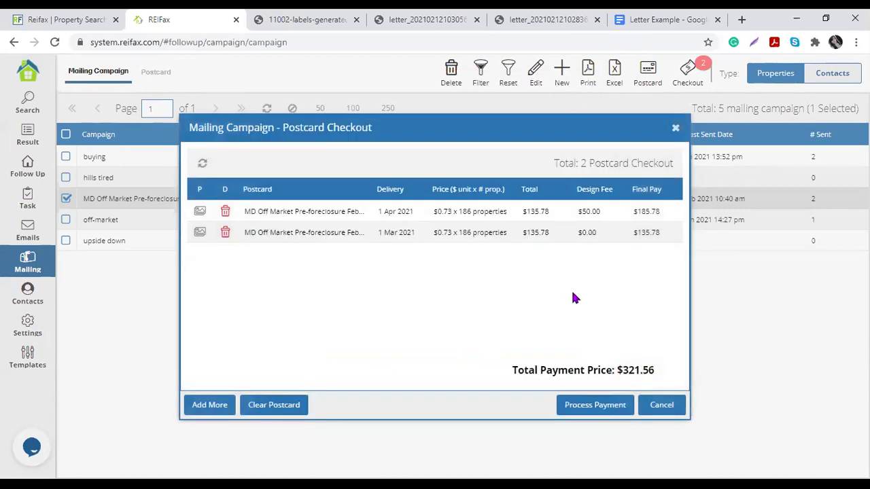
{"action": "left_click", "coordinate": [675, 128]}
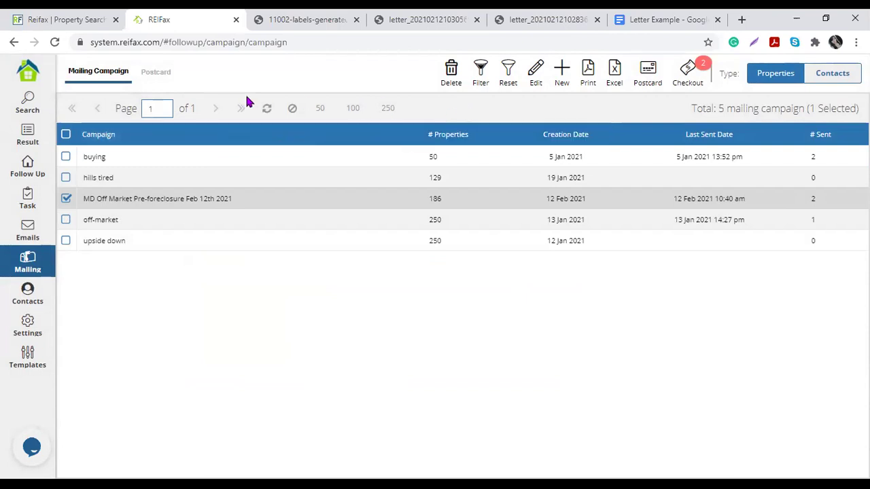
Step: Show the empty Postcard orders list and widen its Creation Date and Last Update columns
{"action": "left_click", "coordinate": [157, 75]}
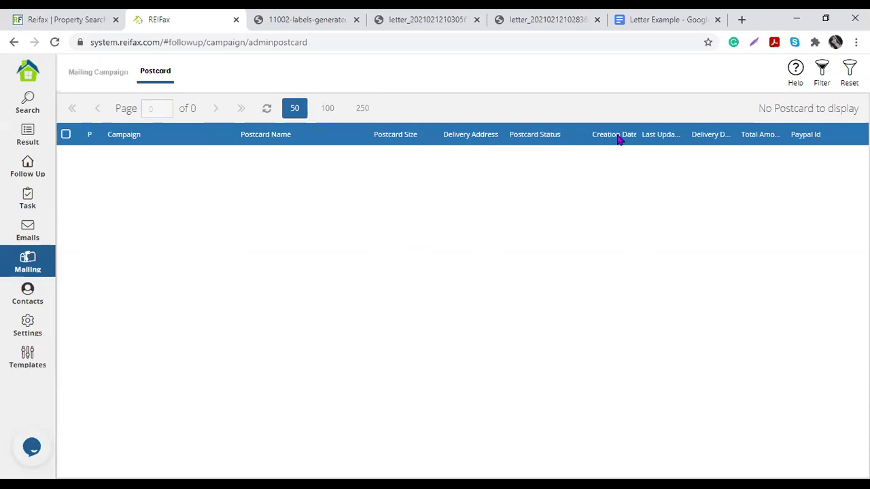
{"action": "left_click_drag", "start_coordinate": [638, 133], "coordinate": [643, 134]}
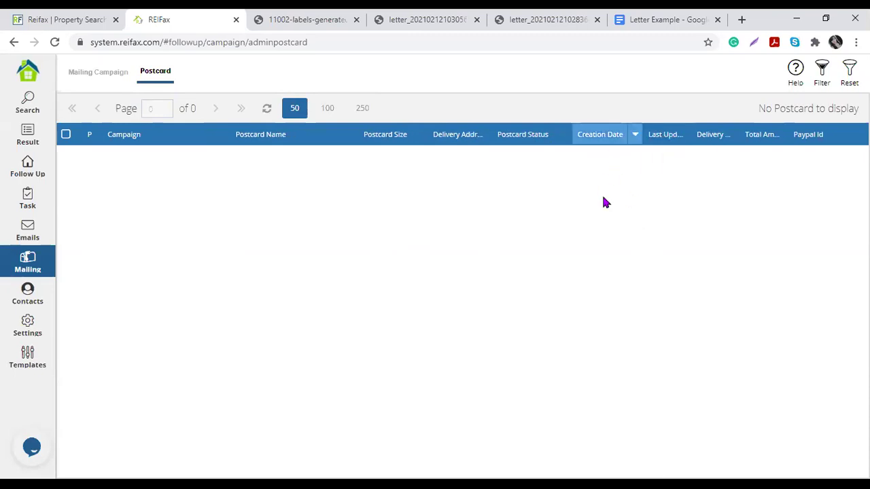
{"action": "left_click_drag", "start_coordinate": [692, 134], "coordinate": [696, 134]}
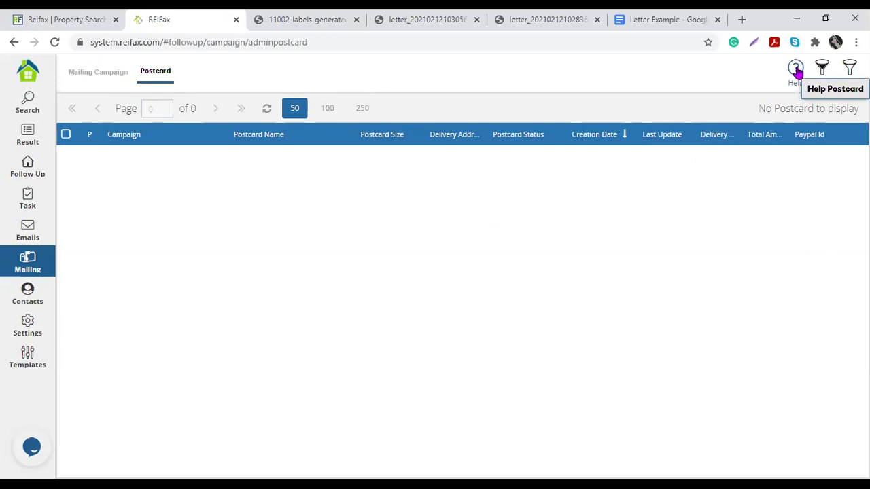
Step: Read the mail company's contact details in the postcard help, then return to Mailing Campaign
{"action": "left_click", "coordinate": [796, 69]}
{"action": "left_click_drag", "start_coordinate": [330, 248], "coordinate": [475, 332]}
{"action": "left_click", "coordinate": [475, 320]}
{"action": "triple_click", "coordinate": [476, 285]}
{"action": "left_click", "coordinate": [478, 285]}
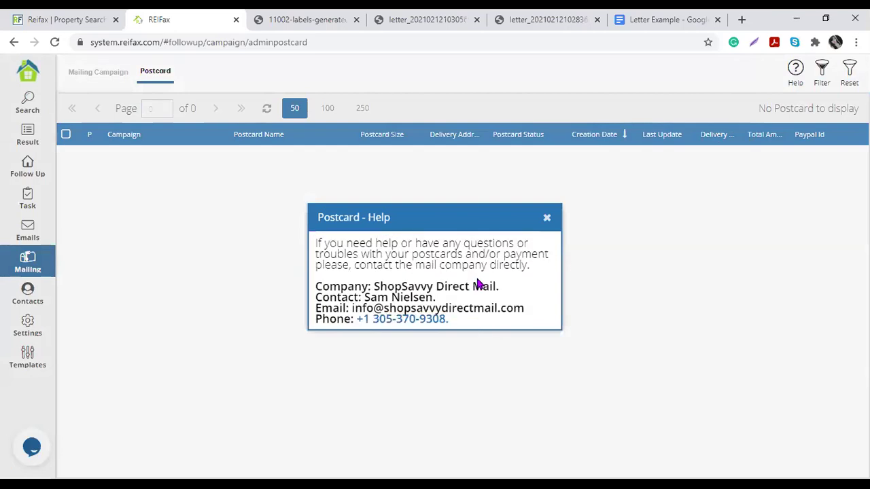
{"action": "left_click", "coordinate": [547, 218]}
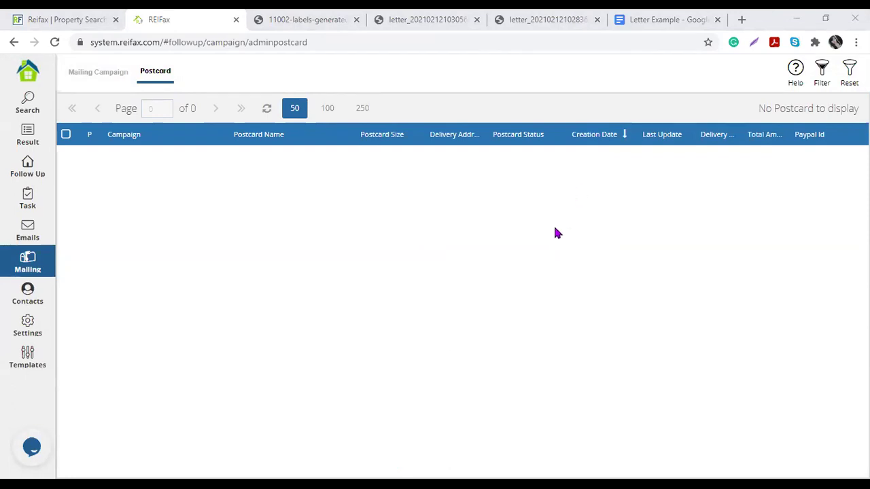
{"action": "left_click", "coordinate": [504, 246]}
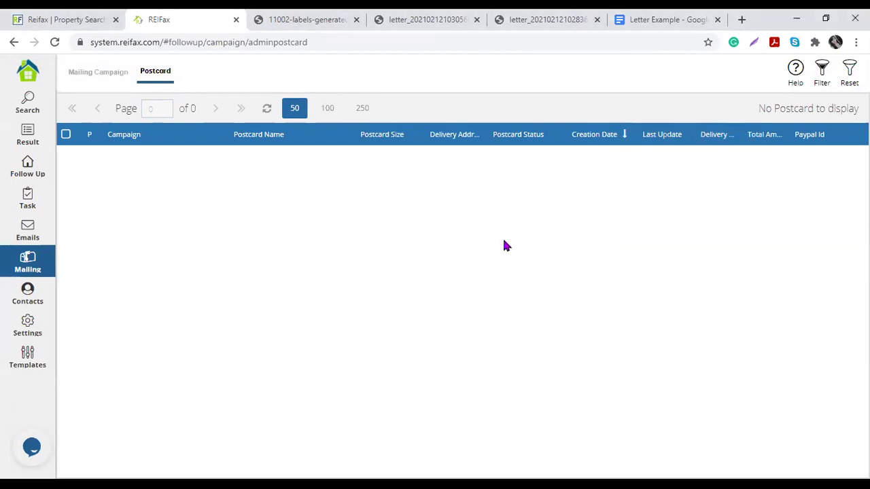
{"action": "left_click", "coordinate": [101, 72]}
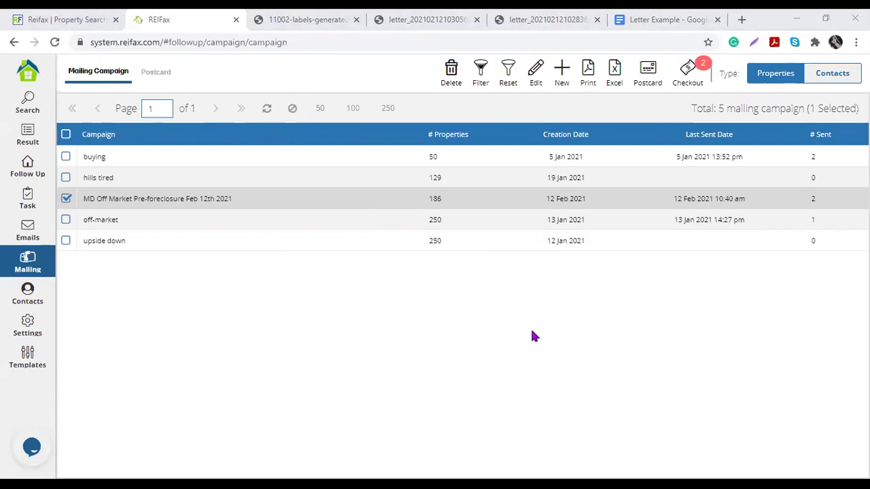
Step: Review the help's contact email and phone lines, then close help and postcard options without ordering
{"action": "left_click", "coordinate": [647, 78]}
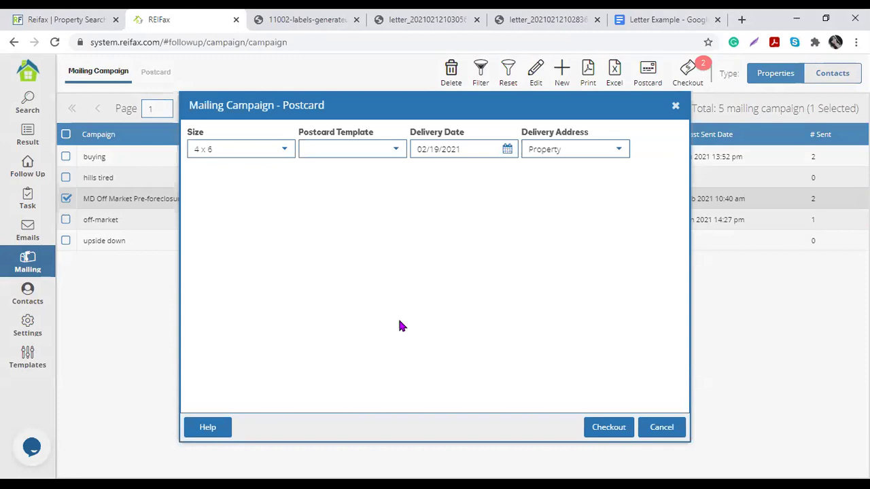
{"action": "left_click", "coordinate": [219, 428]}
{"action": "left_click_drag", "start_coordinate": [385, 304], "coordinate": [472, 305]}
{"action": "left_click", "coordinate": [472, 305]}
{"action": "left_click_drag", "start_coordinate": [351, 308], "coordinate": [506, 326]}
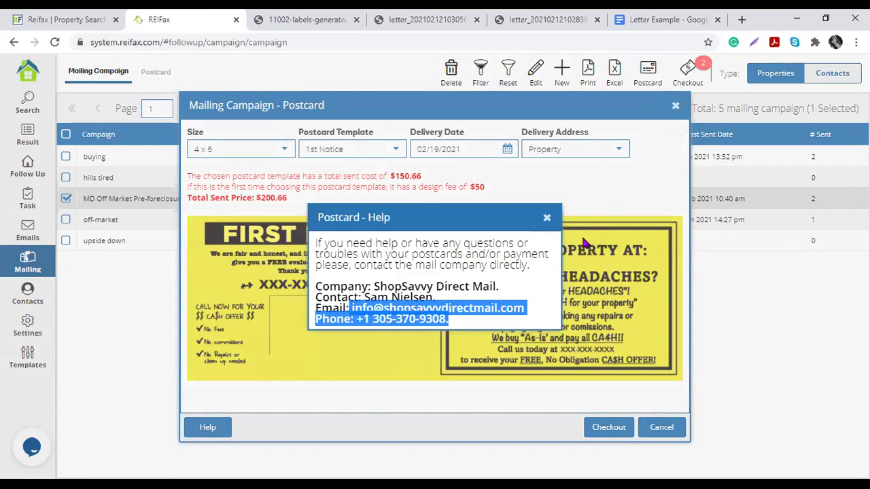
{"action": "left_click", "coordinate": [544, 227]}
{"action": "left_click", "coordinate": [547, 219]}
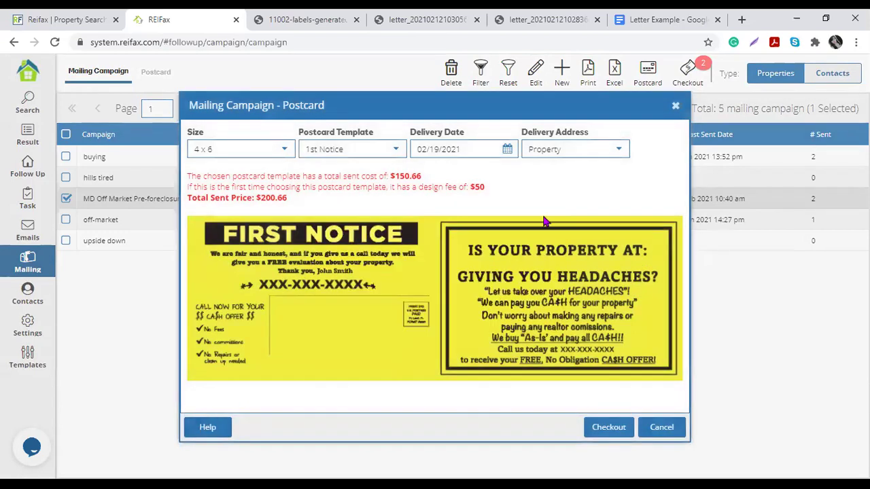
{"action": "left_click", "coordinate": [675, 106]}
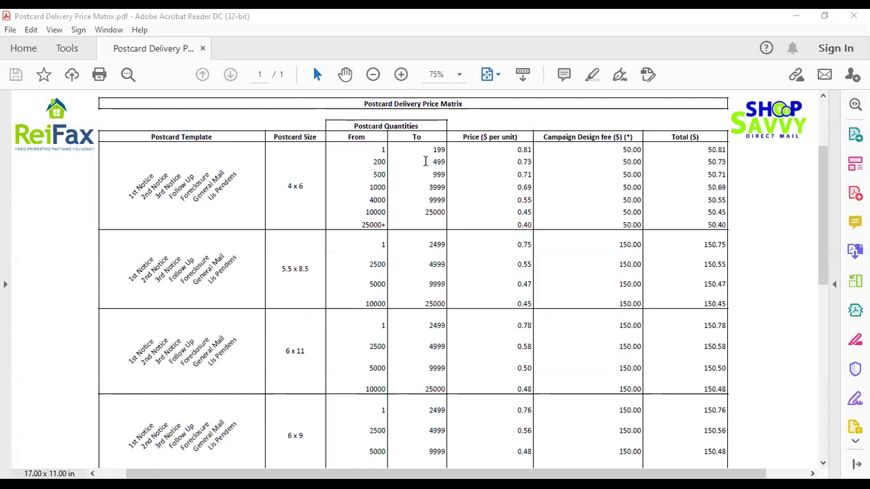
{"action": "double_click", "coordinate": [523, 150]}
{"action": "double_click", "coordinate": [525, 162]}
{"action": "double_click", "coordinate": [525, 175]}
{"action": "double_click", "coordinate": [524, 186]}
{"action": "double_click", "coordinate": [524, 199]}
{"action": "double_click", "coordinate": [525, 212]}
{"action": "double_click", "coordinate": [525, 224]}
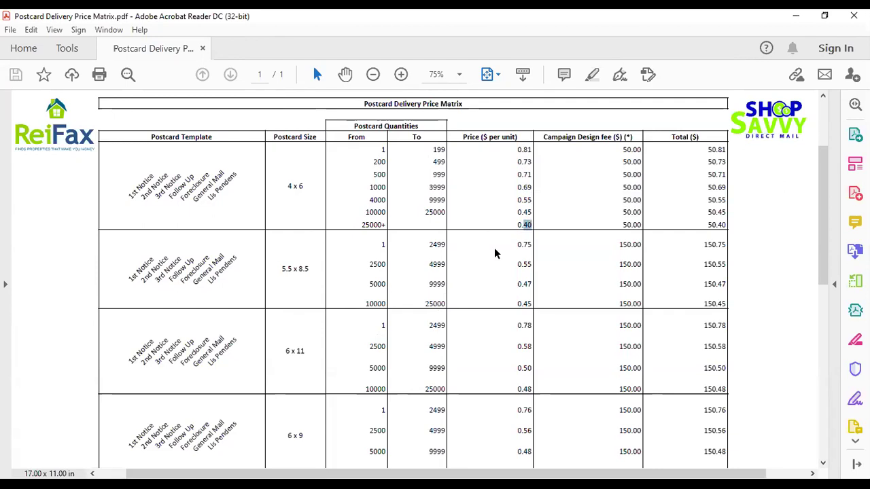
{"action": "scroll", "coordinate": [495, 253], "scroll_direction": "down", "scroll_amount": 2}
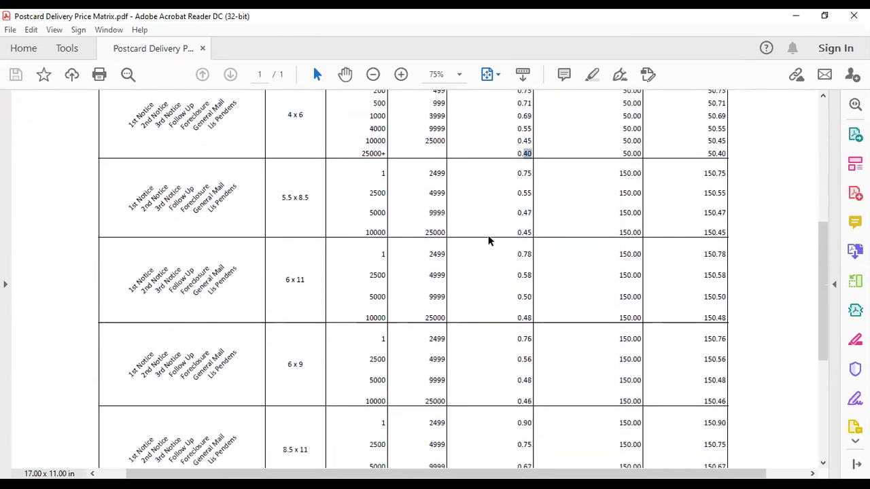
{"action": "scroll", "coordinate": [488, 241], "scroll_direction": "down", "scroll_amount": 2}
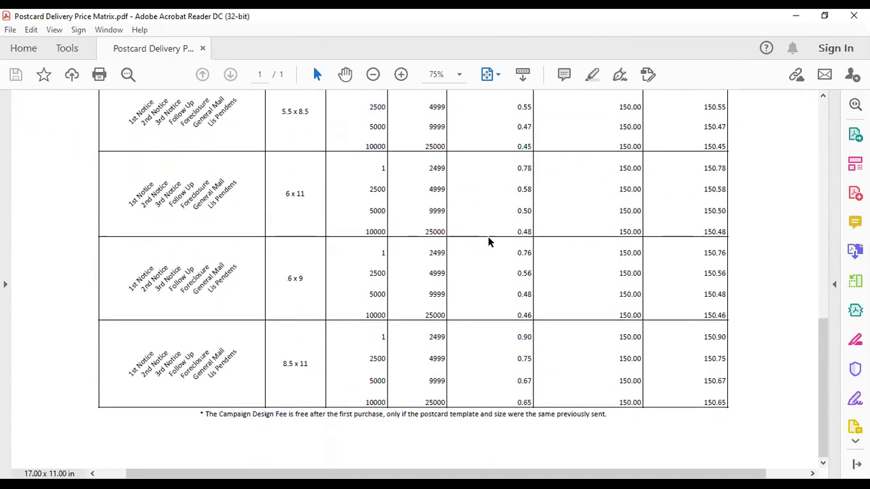
{"action": "scroll", "coordinate": [488, 241], "scroll_direction": "up", "scroll_amount": 5}
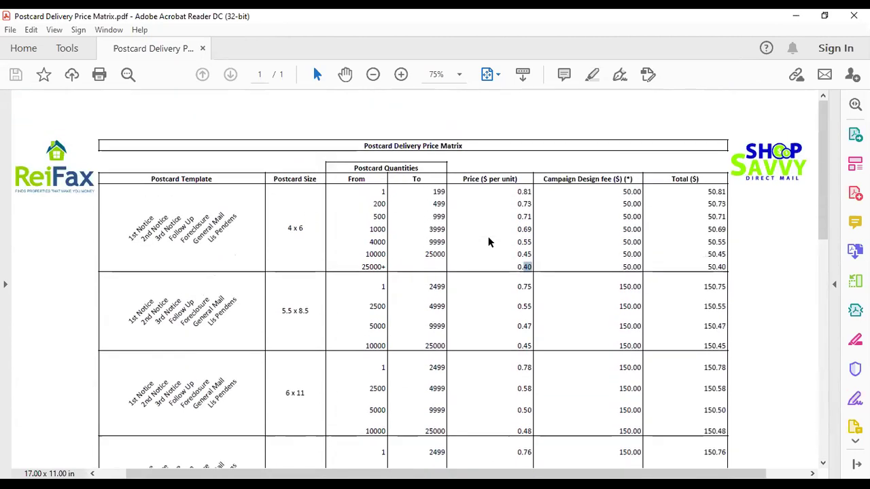
{"action": "scroll", "coordinate": [488, 242], "scroll_direction": "down", "scroll_amount": 4}
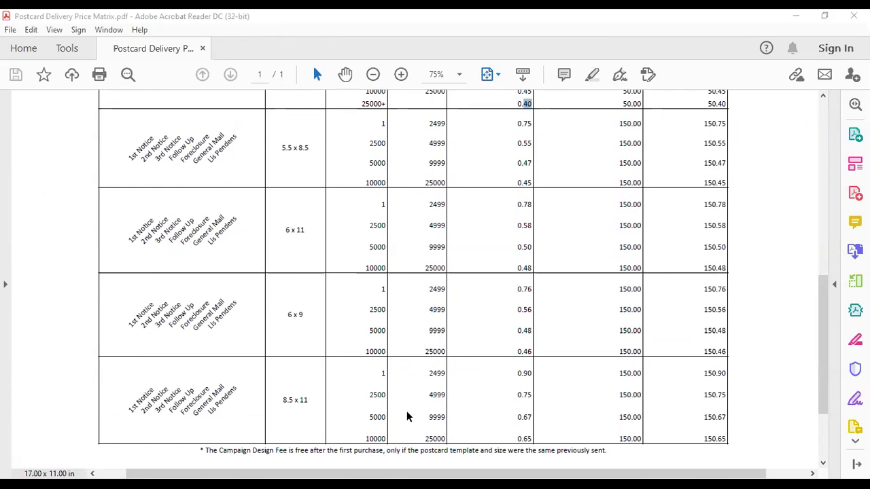
{"action": "scroll", "coordinate": [406, 412], "scroll_direction": "up", "scroll_amount": 3}
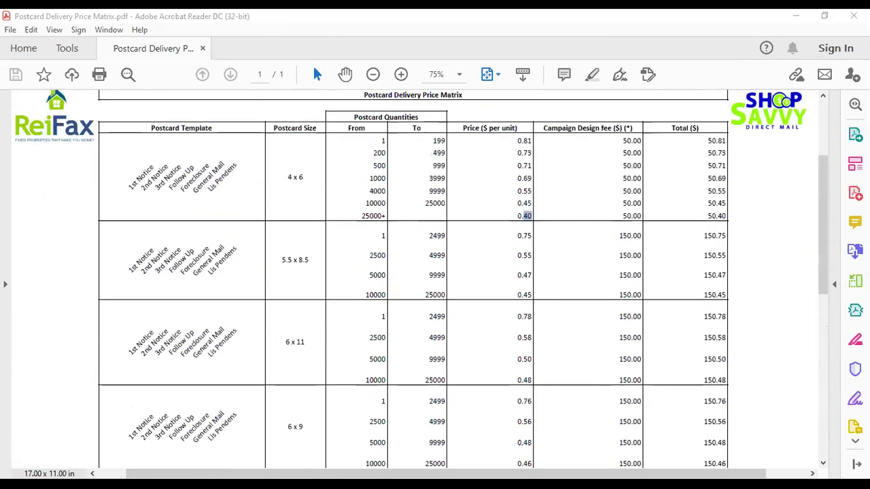
{"action": "scroll", "coordinate": [632, 205], "scroll_direction": "up", "scroll_amount": 1}
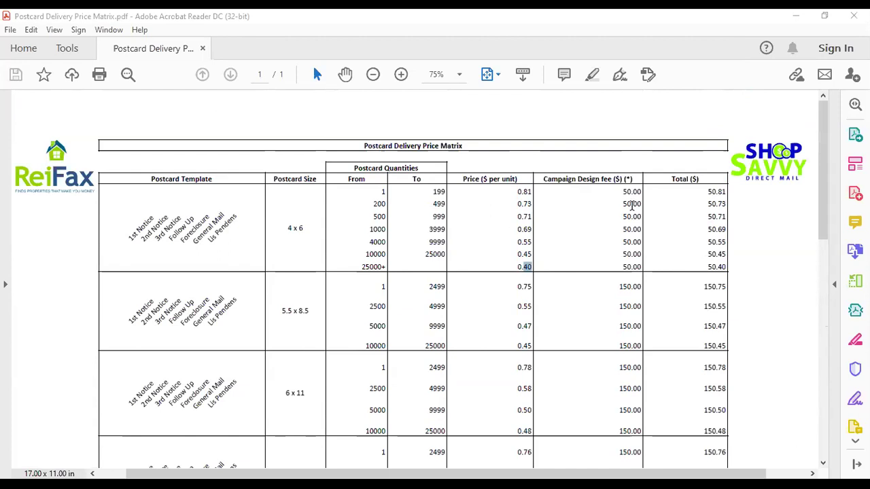